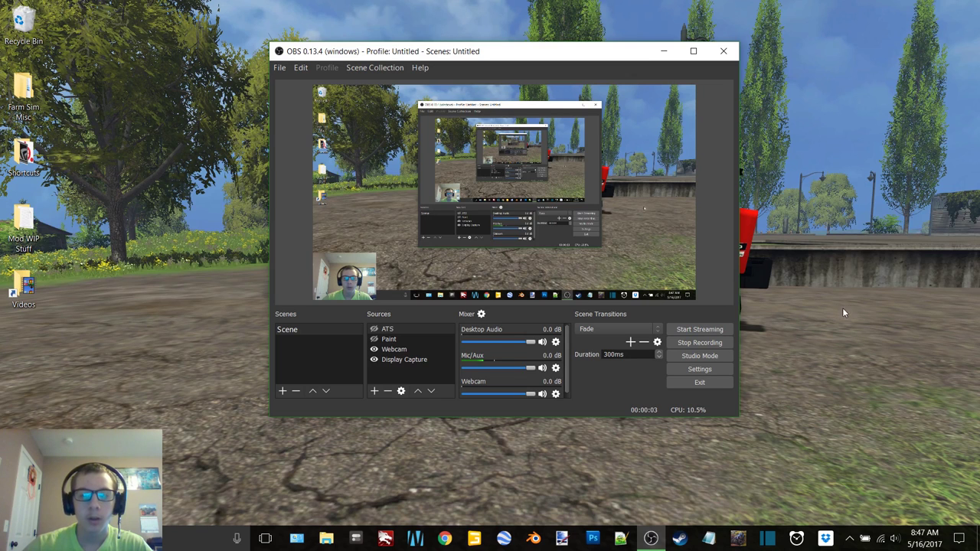
Minimize the OBS Studio window so the desktop with the game wallpaper shows
left_click(670, 54)
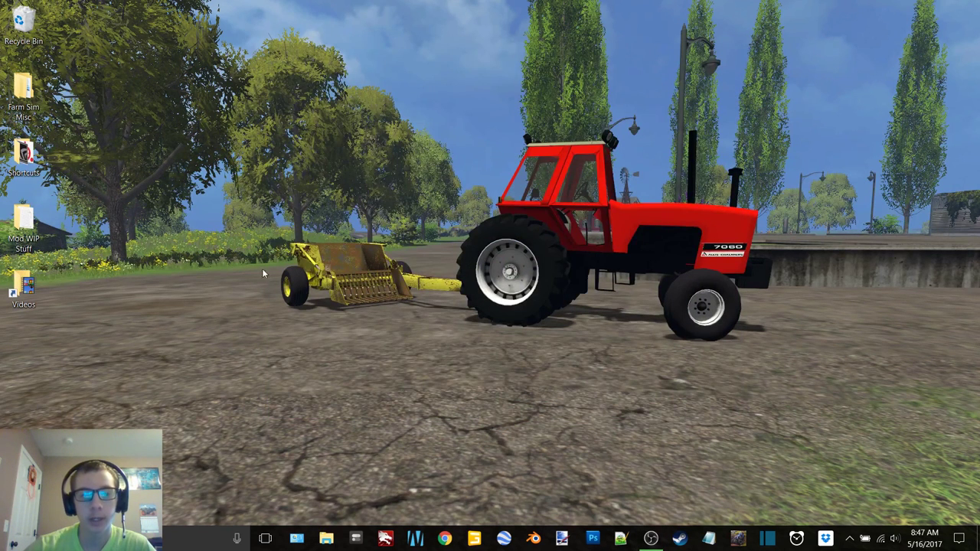
Browse to Mod WIP Stuff > Map Projects > Eastern Dakota Farms > map
double_click(23, 224)
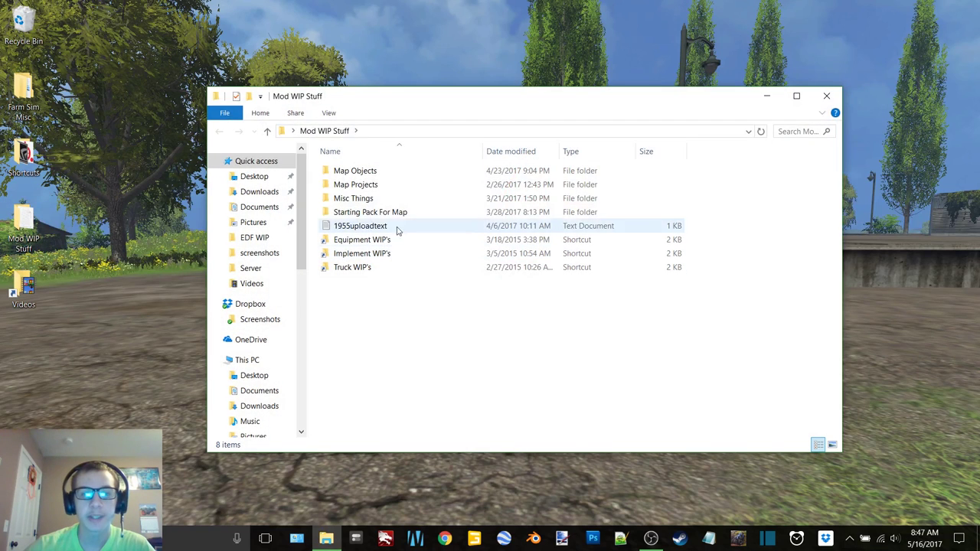
double_click(376, 186)
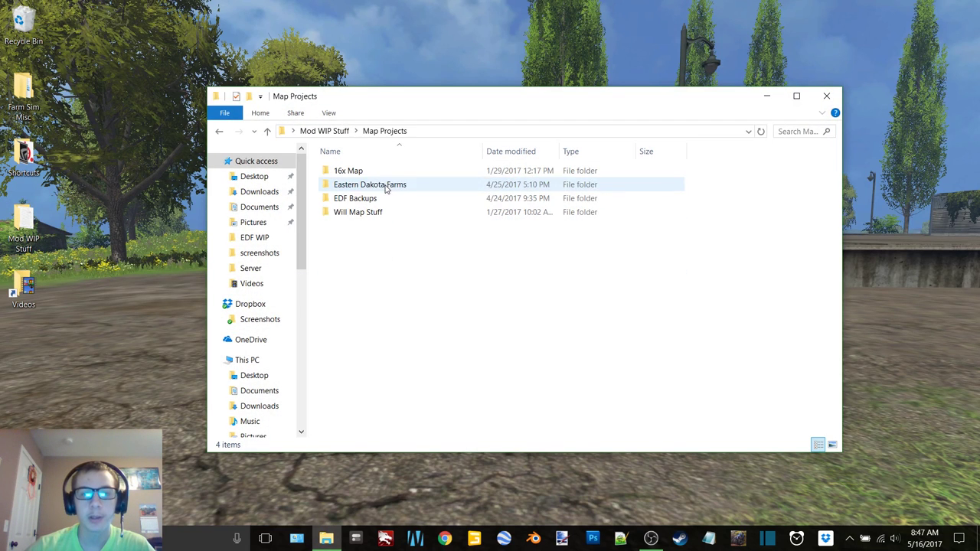
double_click(432, 188)
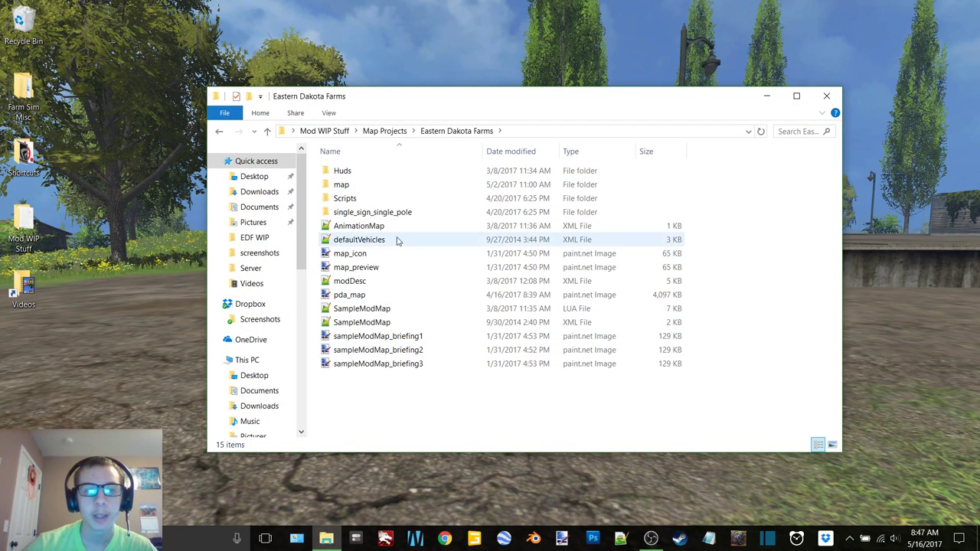
double_click(359, 188)
Open map01 in GIANTS Editor 6.0.5, dismiss the welcome dialog, and minimize the editor
double_click(372, 310)
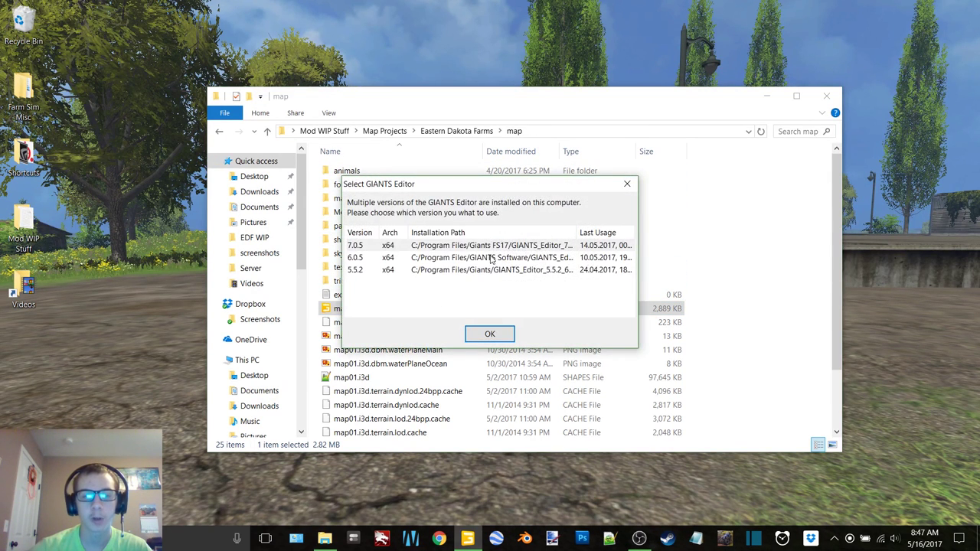
double_click(475, 245)
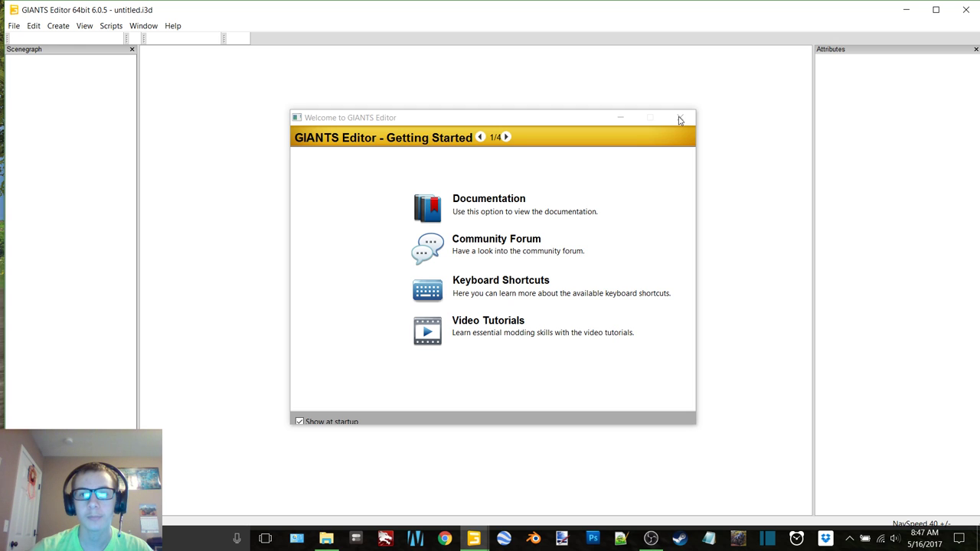
left_click(679, 120)
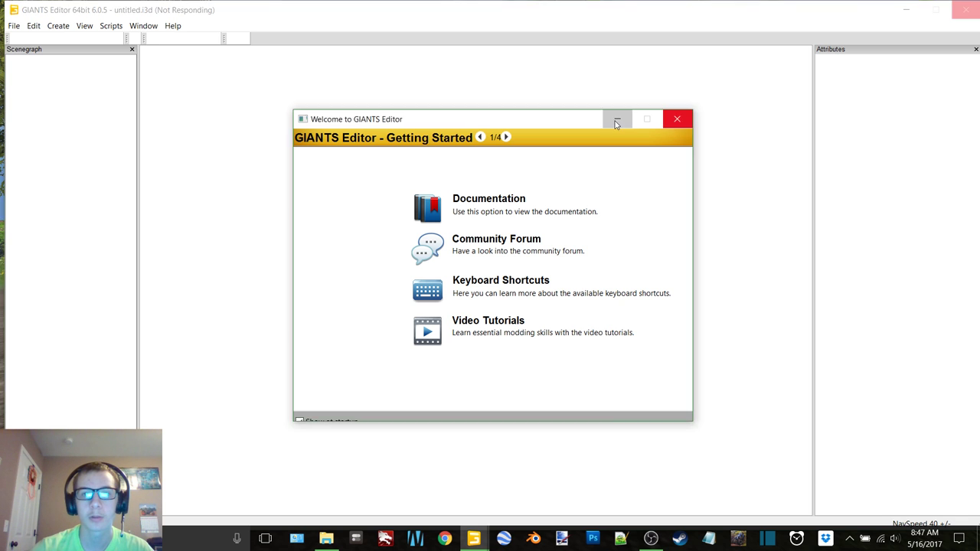
left_click(905, 9)
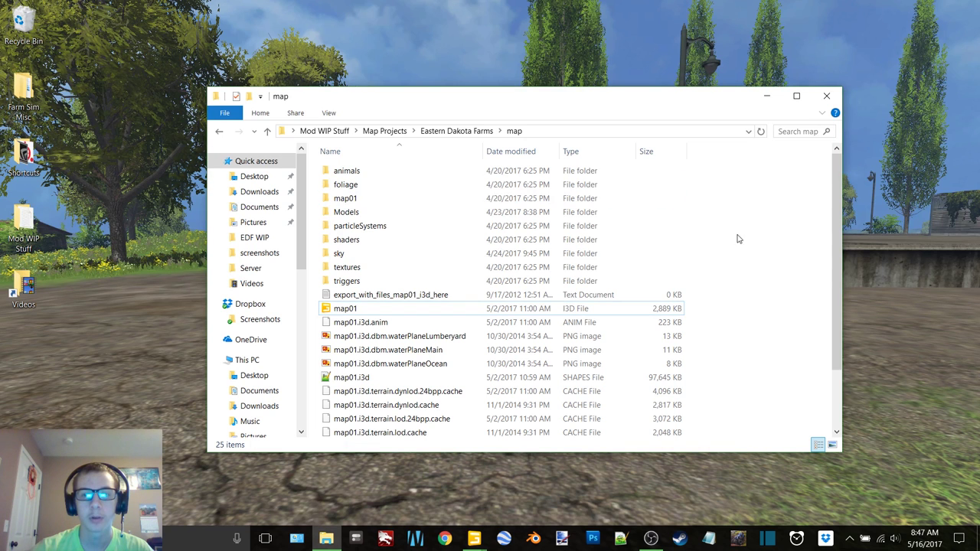
Open savegame4's careerSavegame file from the FarmingSimulator2015 folder in Notepad++
left_click(767, 96)
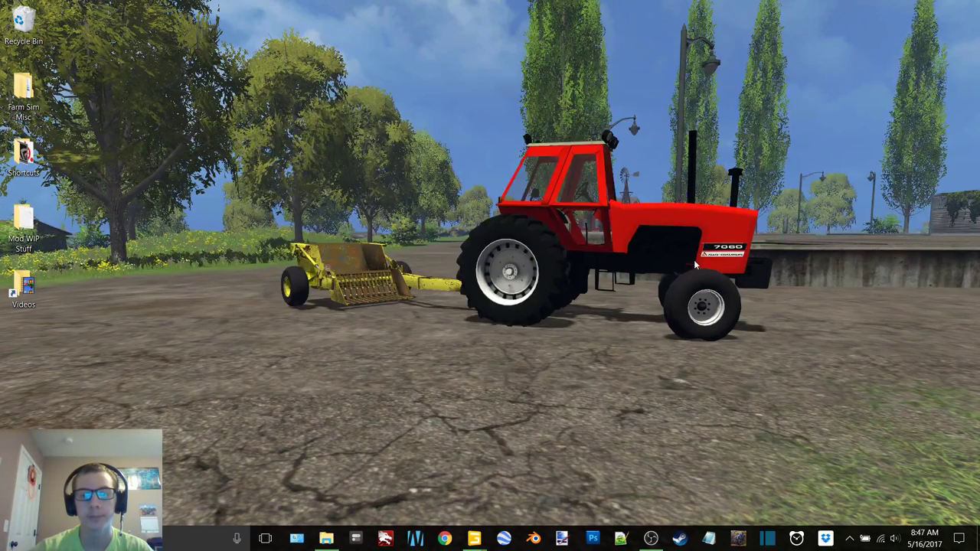
left_click(651, 539)
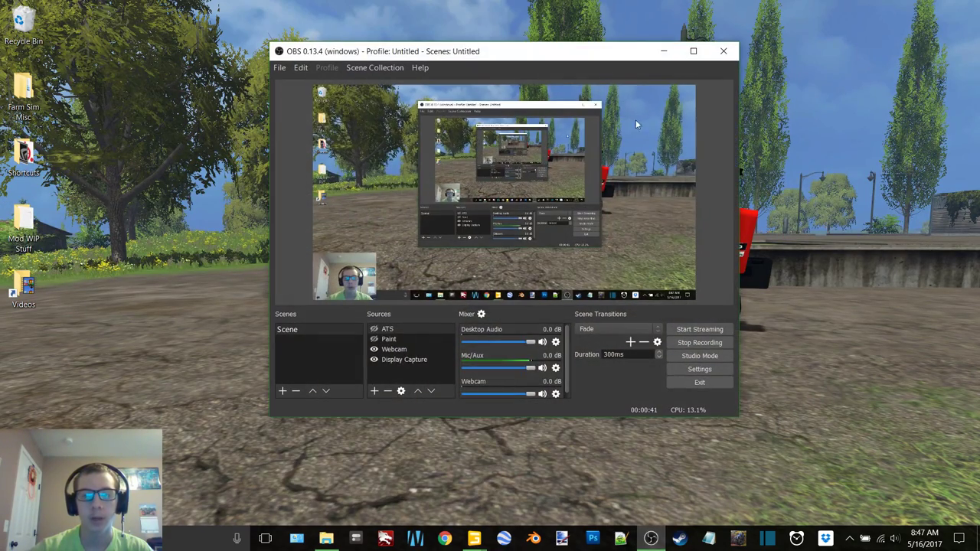
left_click(663, 51)
double_click(23, 91)
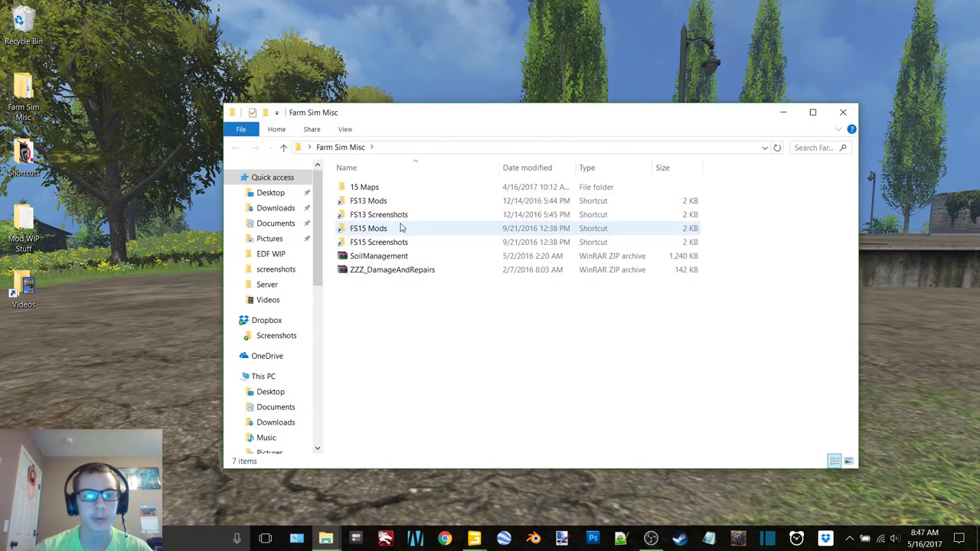
double_click(401, 228)
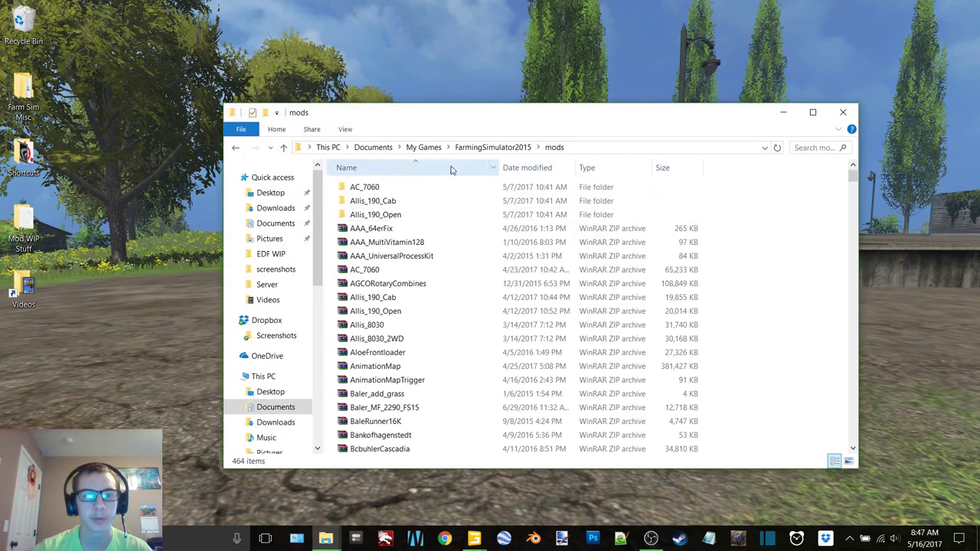
left_click(491, 148)
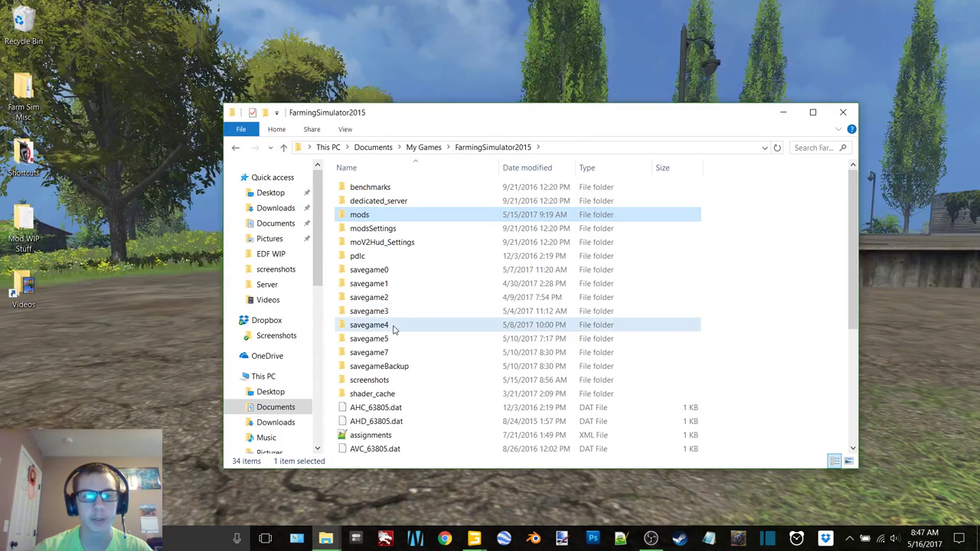
double_click(392, 324)
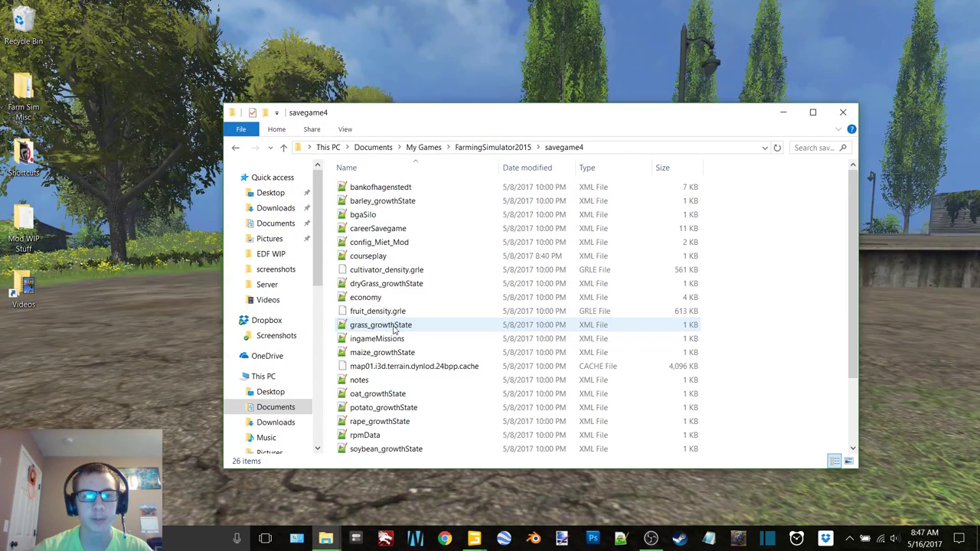
double_click(395, 229)
Scroll through savegame4's careerSavegame file and close it
scroll(502, 280, "right", 5)
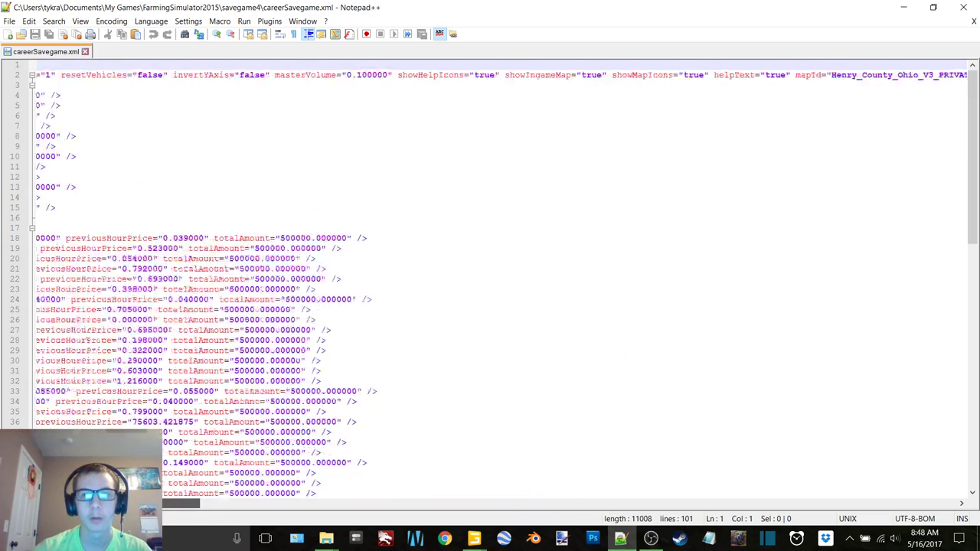
scroll(502, 280, "right", 3)
scroll(502, 280, "right", 3)
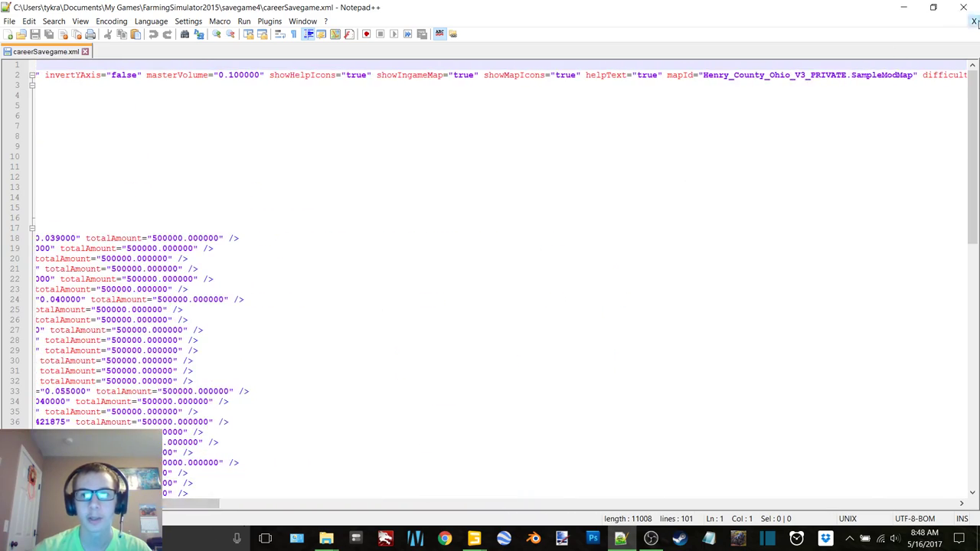
left_click(964, 7)
Open and review savegame3's careerSavegame file, then close it
left_click(236, 148)
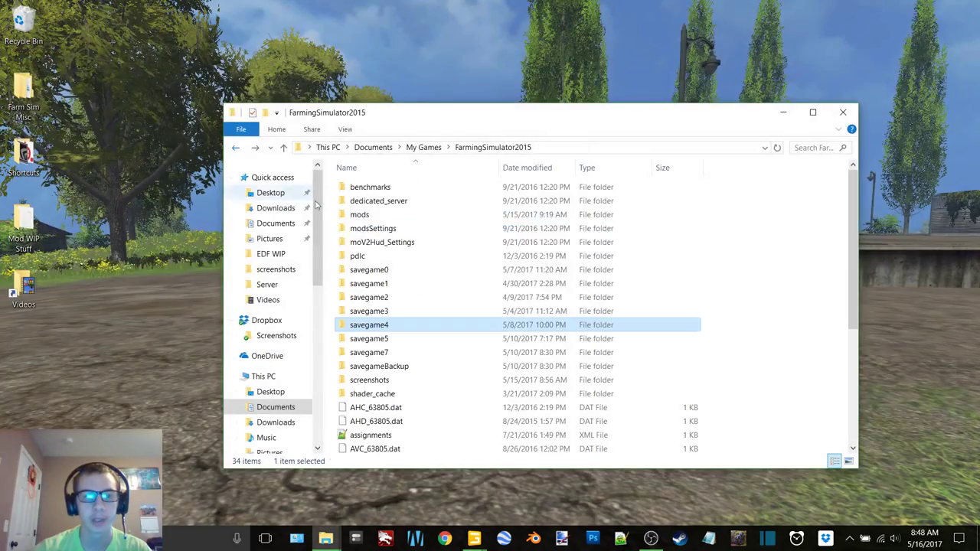
double_click(383, 311)
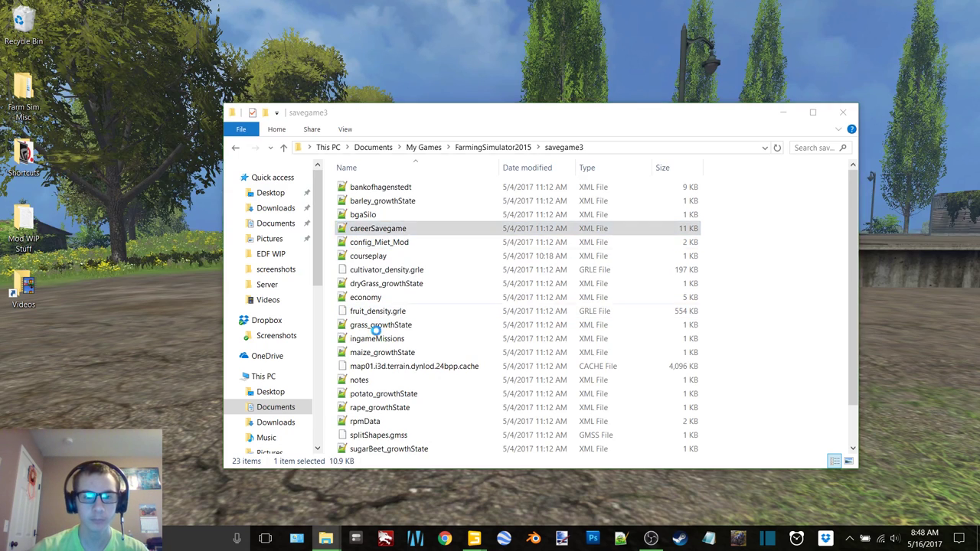
double_click(395, 229)
left_click_drag(73, 503, 234, 505)
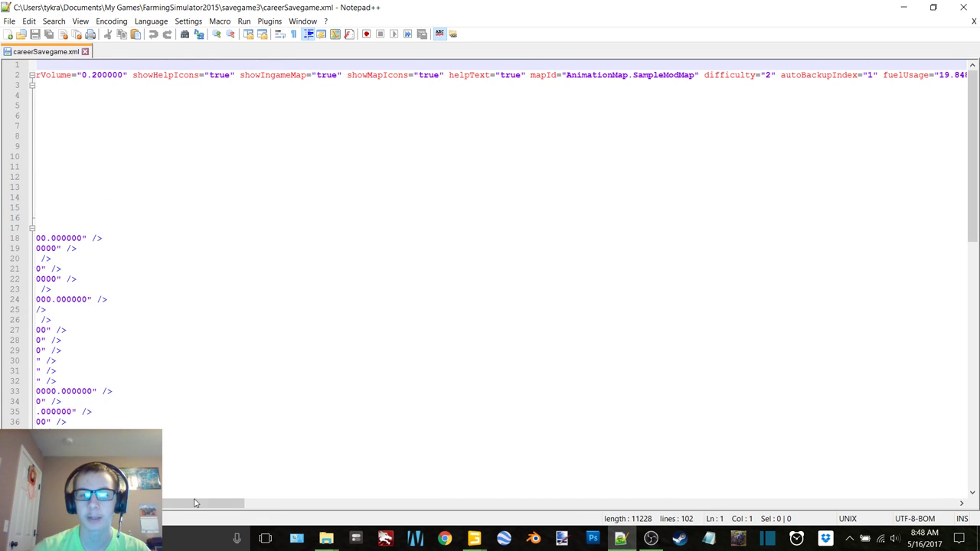
left_click_drag(194, 505, 31, 506)
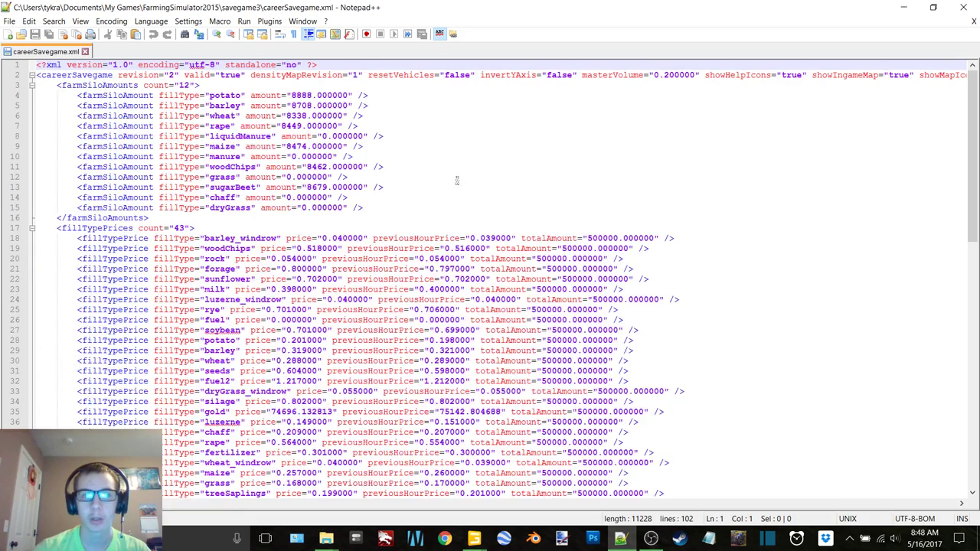
scroll(457, 181, "down", 5)
left_click(974, 20)
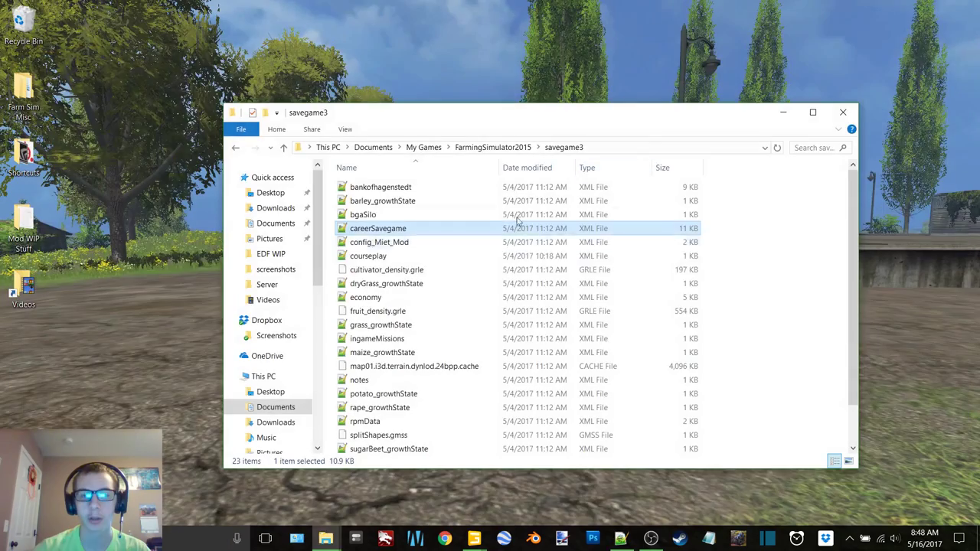
Open savegame3's vehicles file in Notepad++ and minimize it
scroll(463, 253, "down", 1)
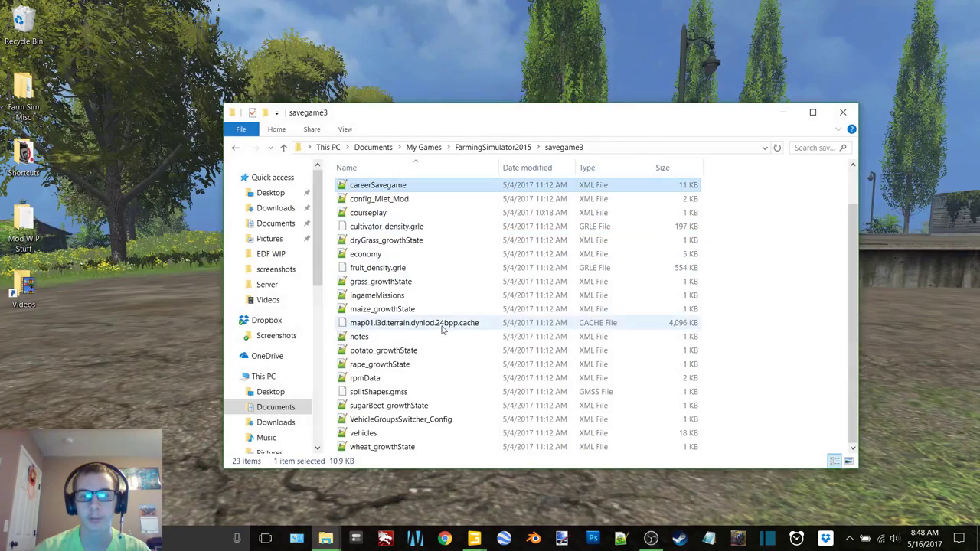
left_click(390, 433)
double_click(391, 433)
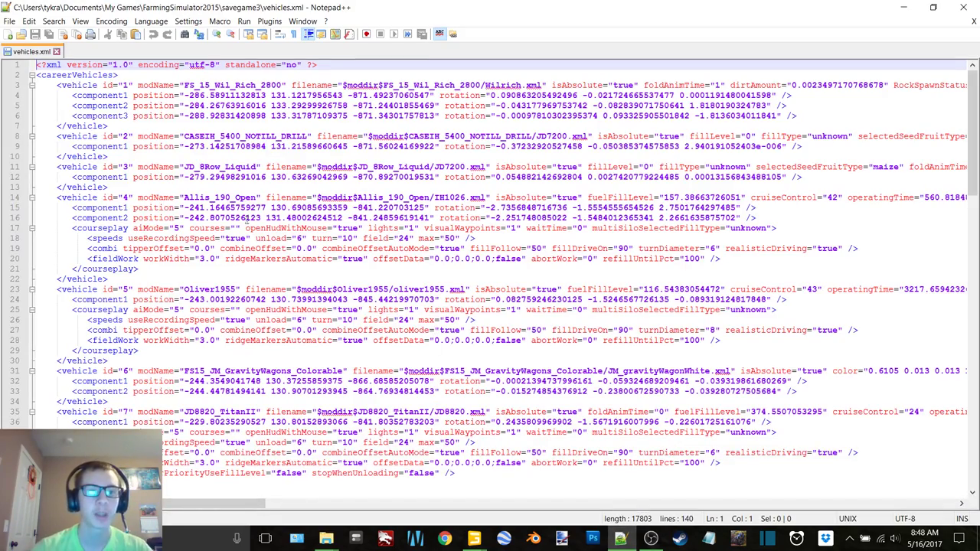
left_click(893, 6)
mouse_move(325, 538)
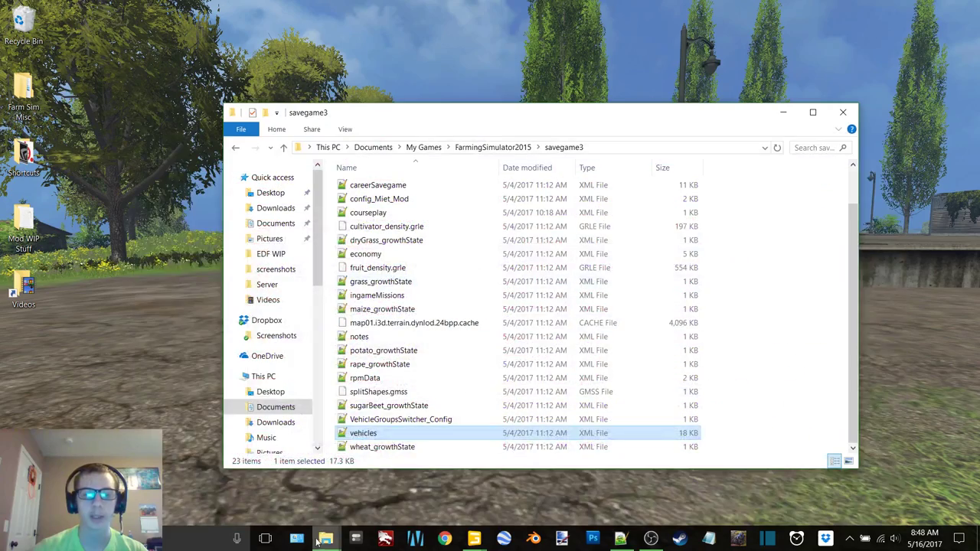
Open defaultVehicles.xml from the Eastern Dakota Farms folder in Notepad++
left_click(270, 496)
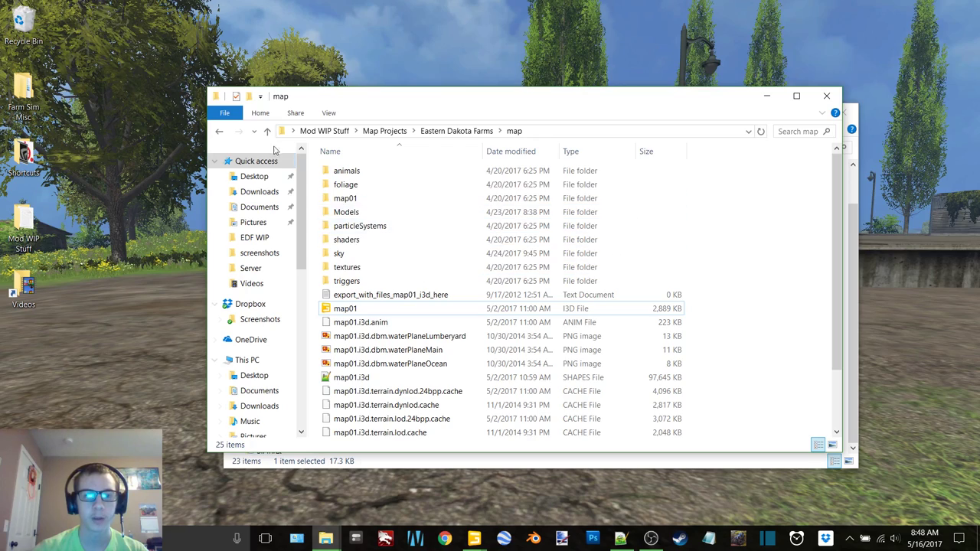
left_click(221, 132)
double_click(402, 242)
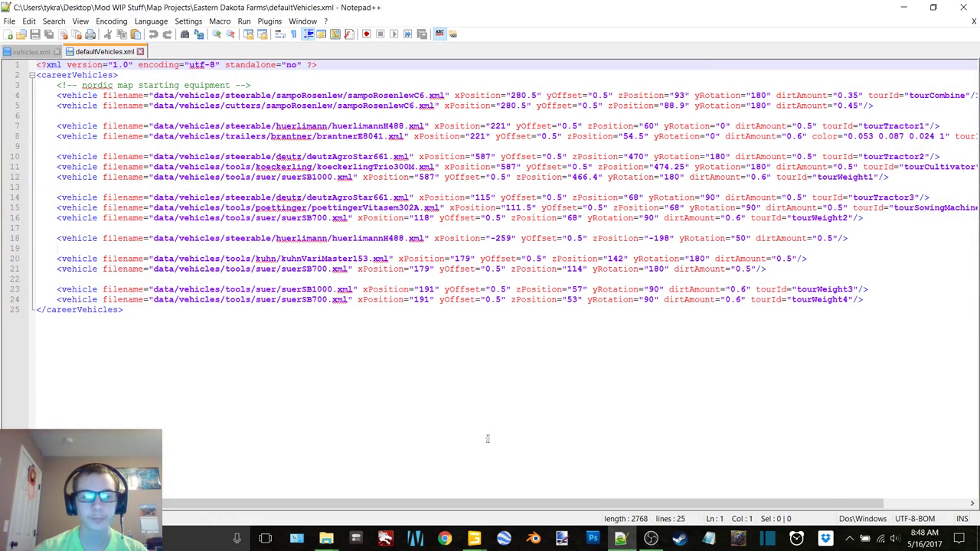
Bring GIANTS Editor forward and close its Welcome window and Attributes panel
left_click(474, 538)
left_click(523, 494)
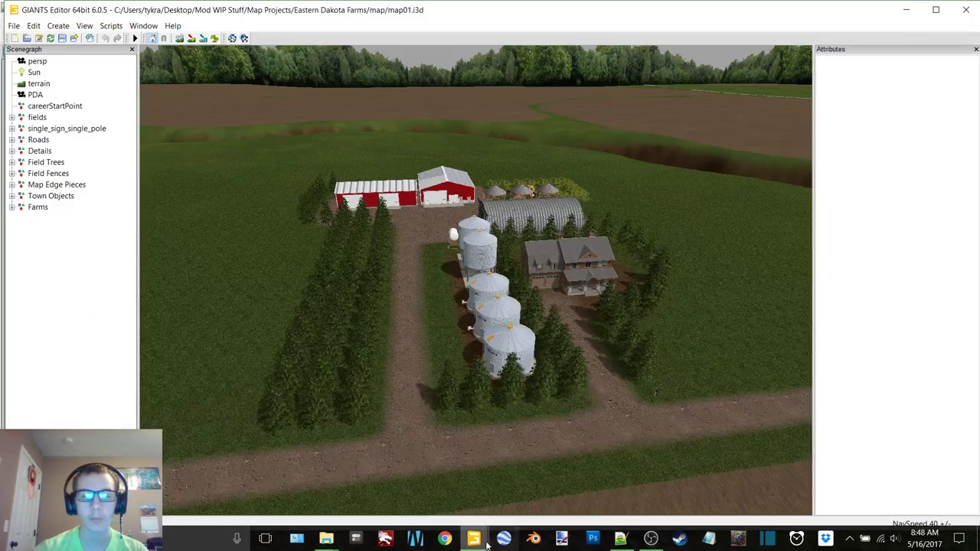
left_click(405, 479)
left_click(673, 120)
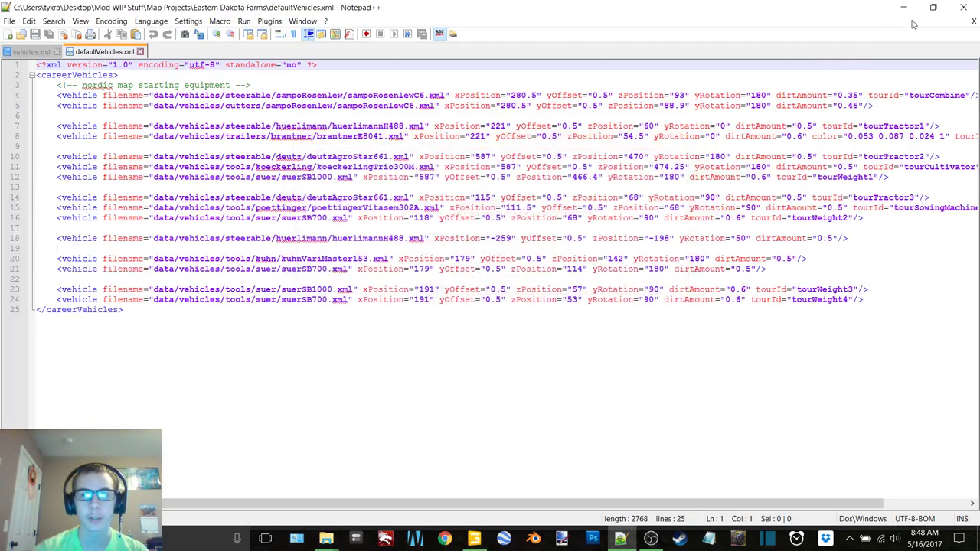
left_click(475, 539)
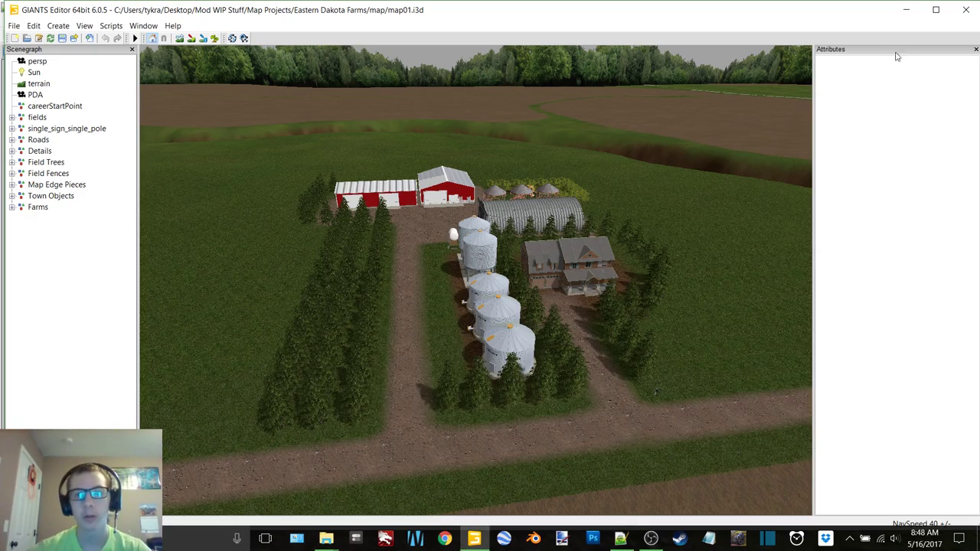
left_click(976, 49)
Zoom in on the farmstead grain bins and maximize the GIANTS Editor window
scroll(585, 178, "up", 3)
scroll(558, 230, "up", 3)
scroll(478, 192, "up", 3)
scroll(580, 222, "up", 3)
scroll(580, 222, "down", 2)
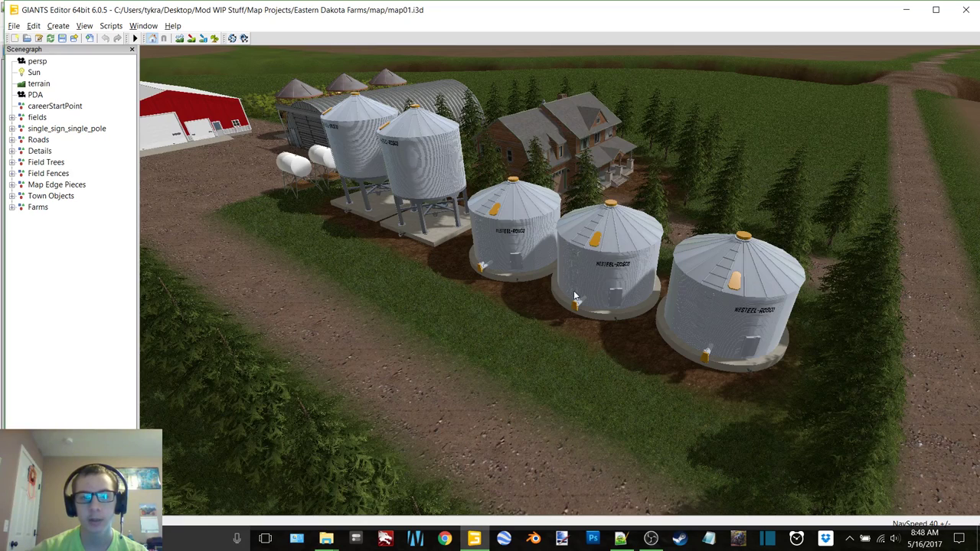
double_click(334, 10)
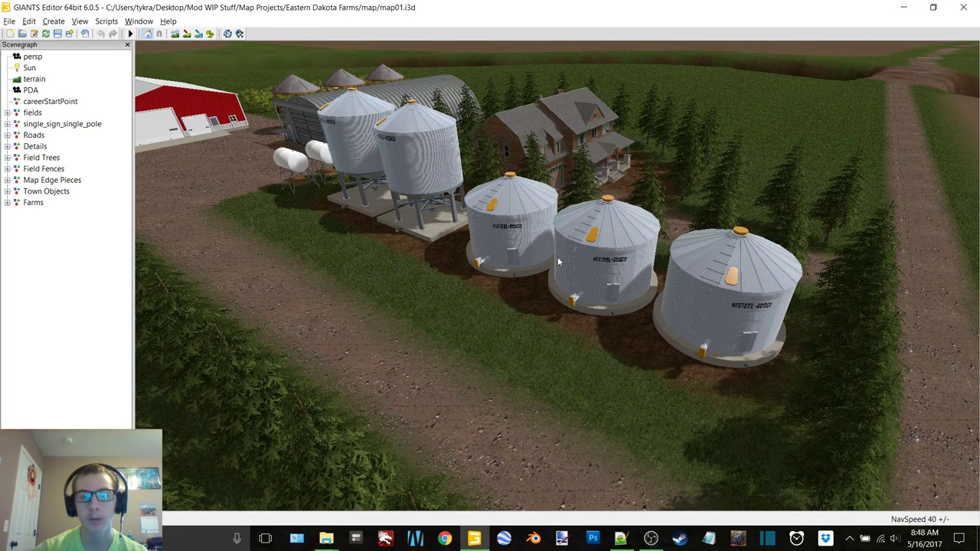
Select all the Eastern Dakota Farms mod files and go to the EDF Backups folder
left_click(904, 8)
left_click(902, 7)
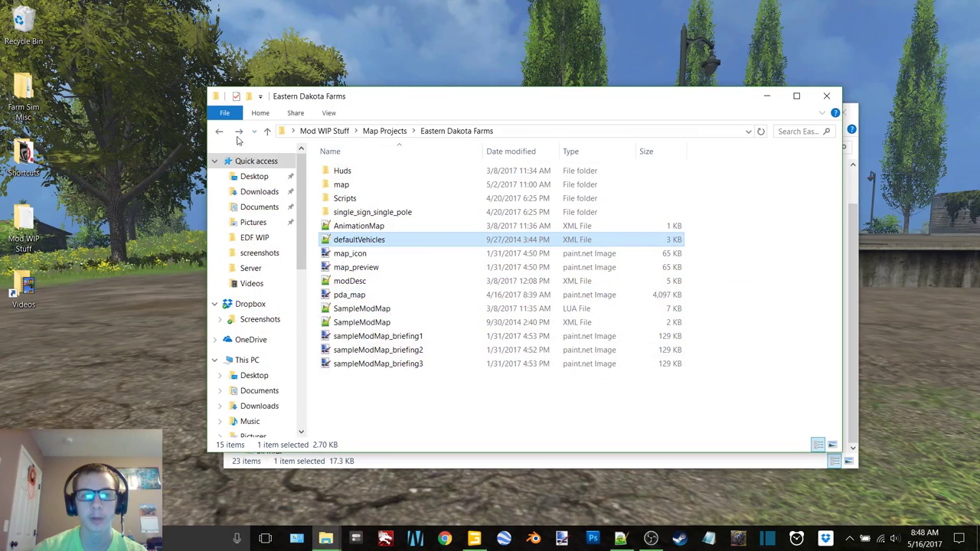
left_click_drag(408, 389, 536, 165)
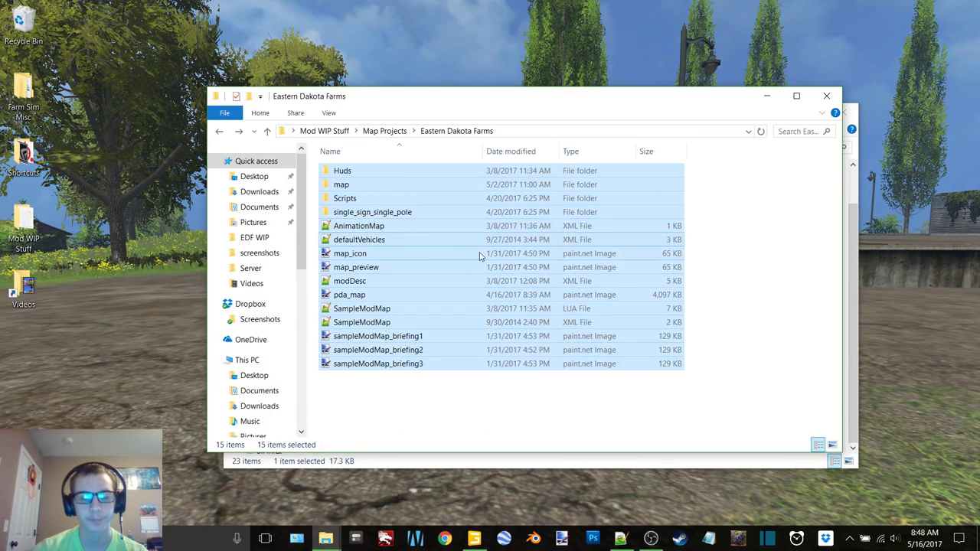
left_click(220, 133)
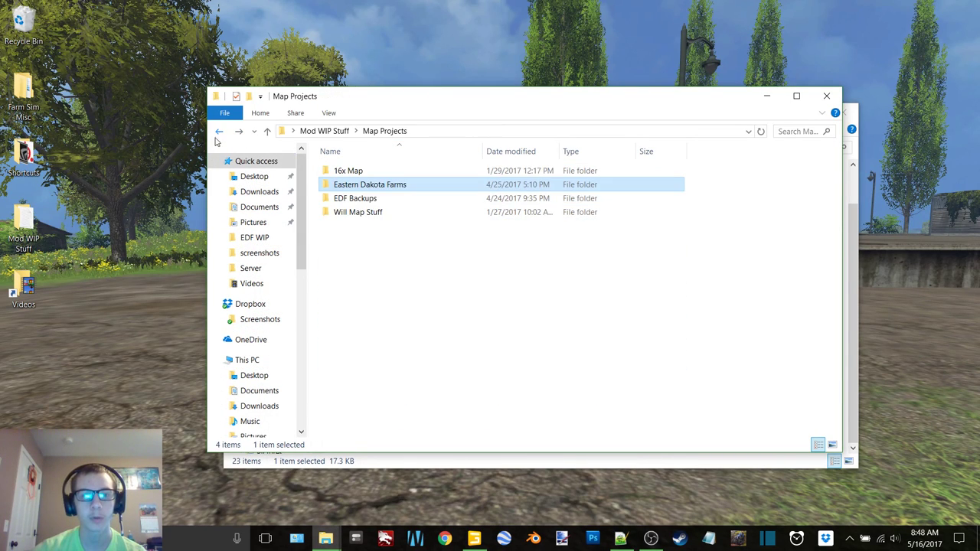
double_click(407, 197)
Create a v45 folder, paste the mod files into it, and minimize the Explorer windows
key("ctrl+shift+n")
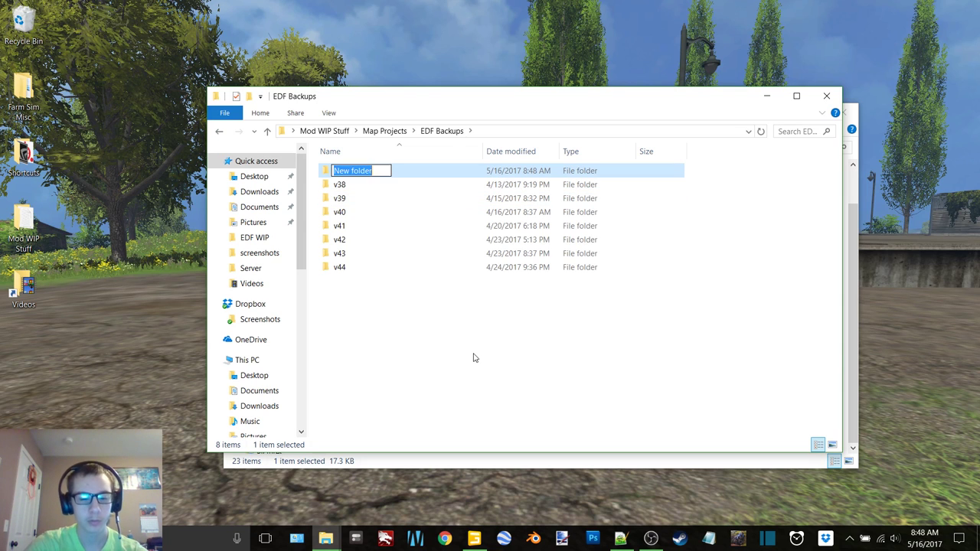
type("v45")
key("Return")
key("Return")
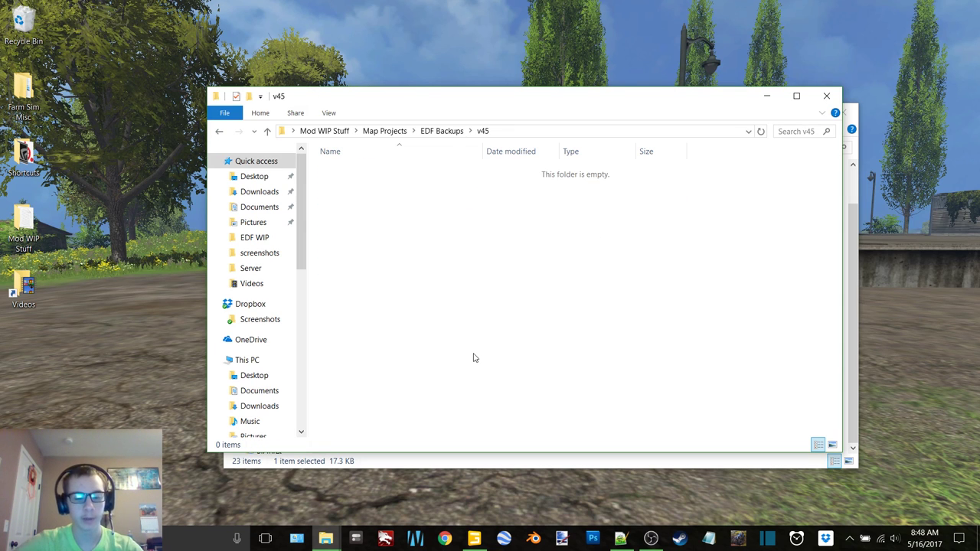
key("ctrl+v")
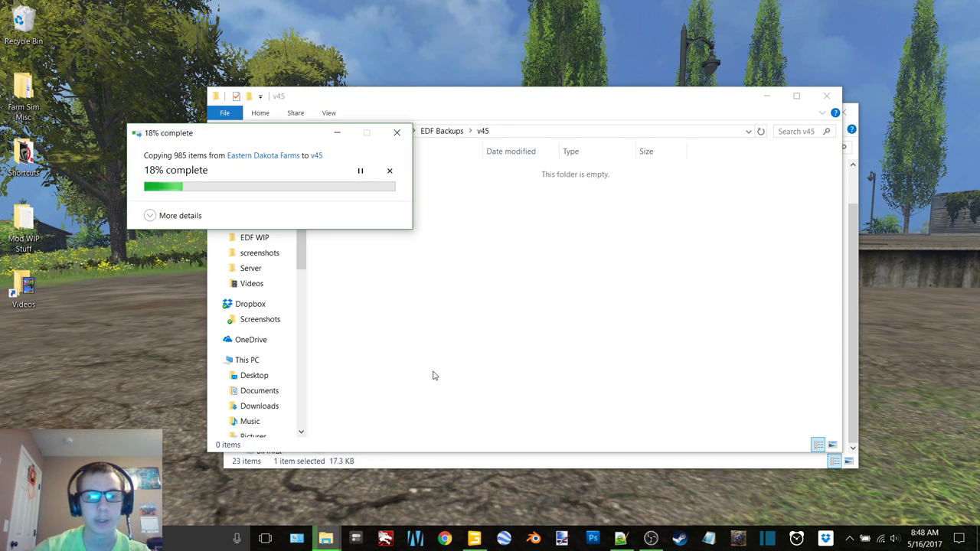
left_click(760, 99)
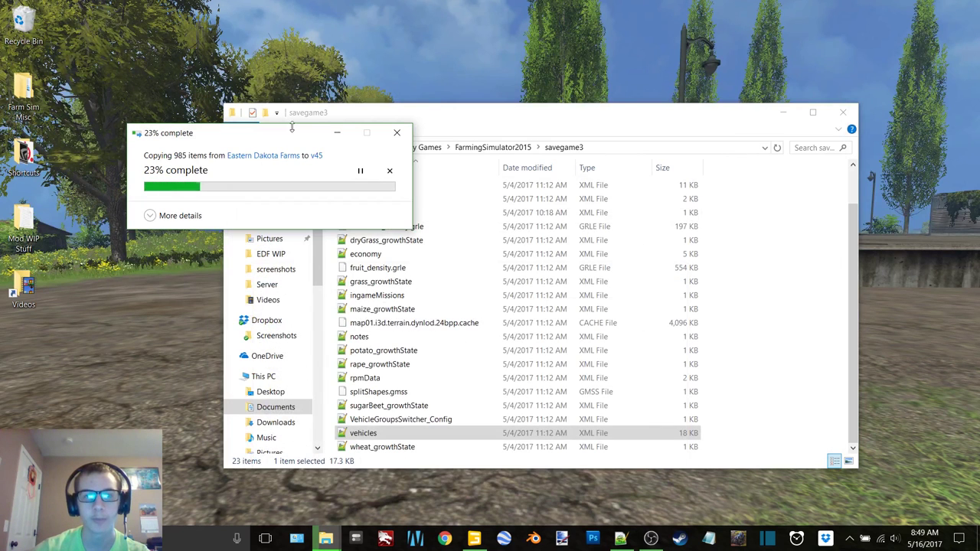
left_click(337, 132)
left_click(802, 246)
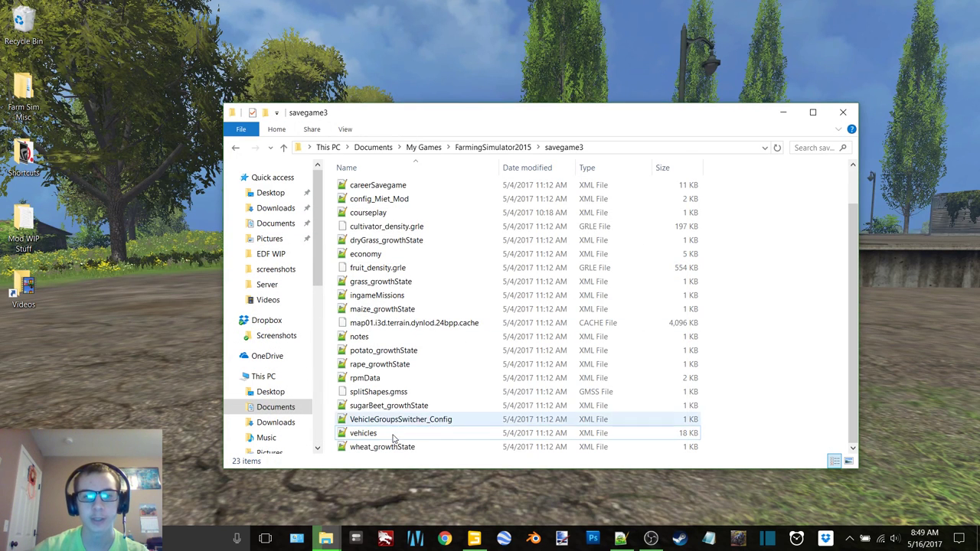
Minimize the savegame3 folder and restore OBS Studio to check the recording
left_click(781, 113)
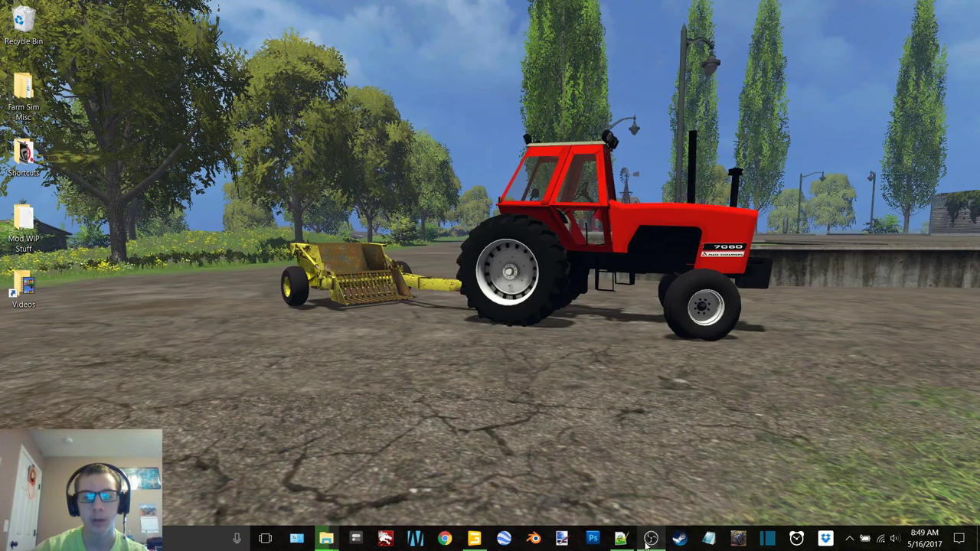
left_click(651, 538)
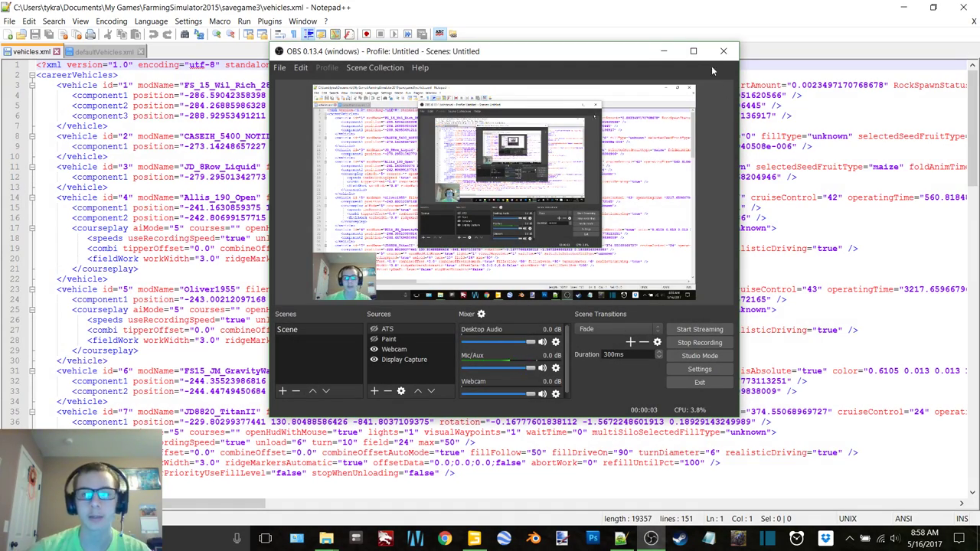
Select the westeelbins vehicle entry, lines 103–111, in vehicles.xml
left_click(665, 52)
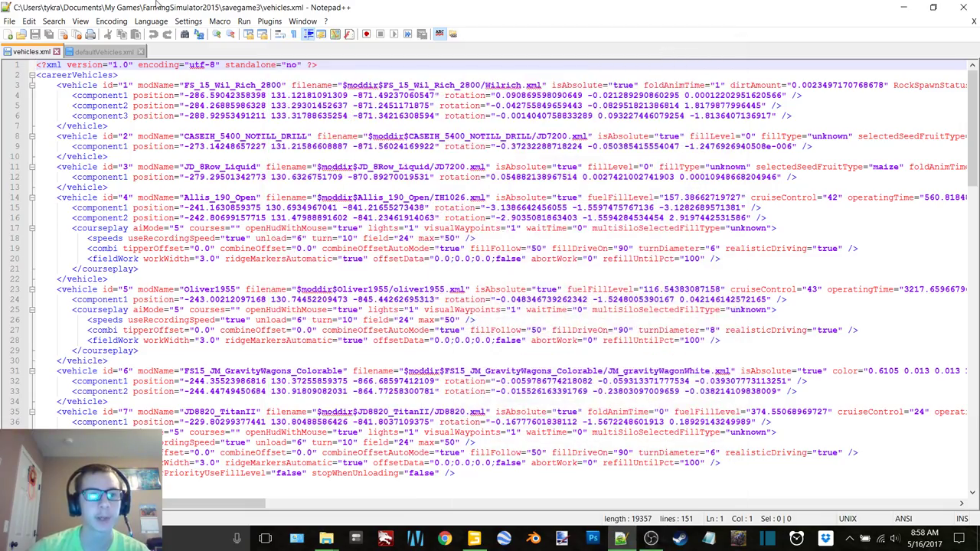
scroll(336, 367, "down", 6)
scroll(336, 366, "down", 4)
scroll(336, 367, "down", 3)
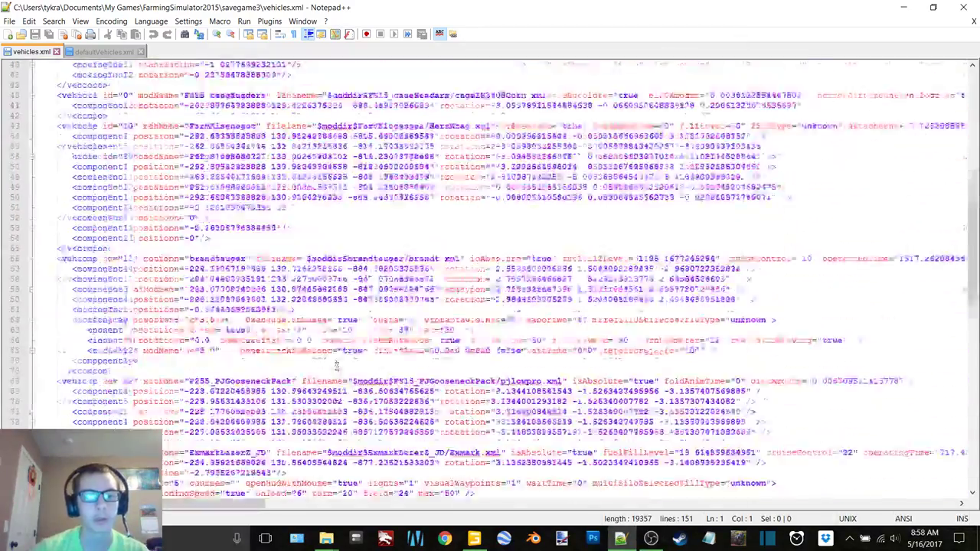
scroll(335, 366, "down", 5)
scroll(336, 366, "down", 5)
scroll(335, 366, "down", 4)
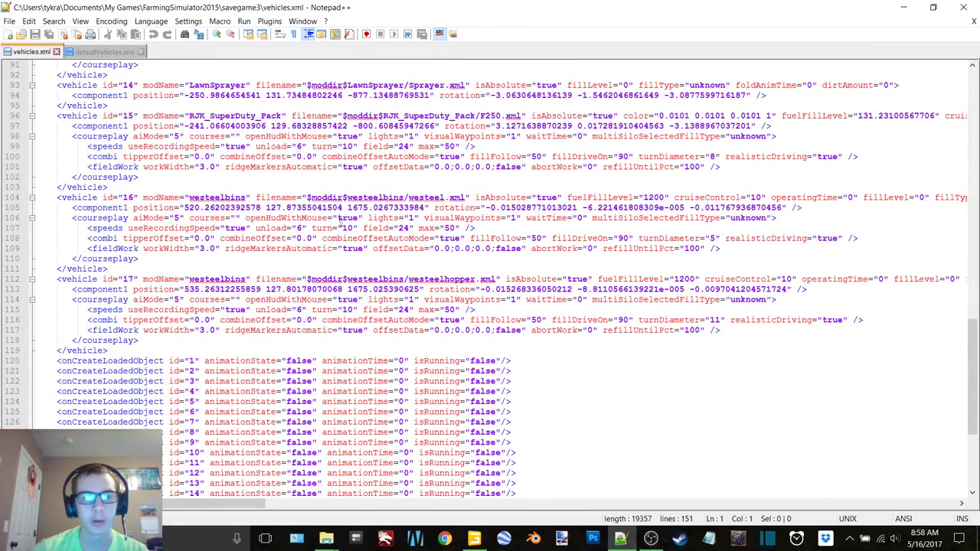
left_click_drag(110, 187, 119, 269)
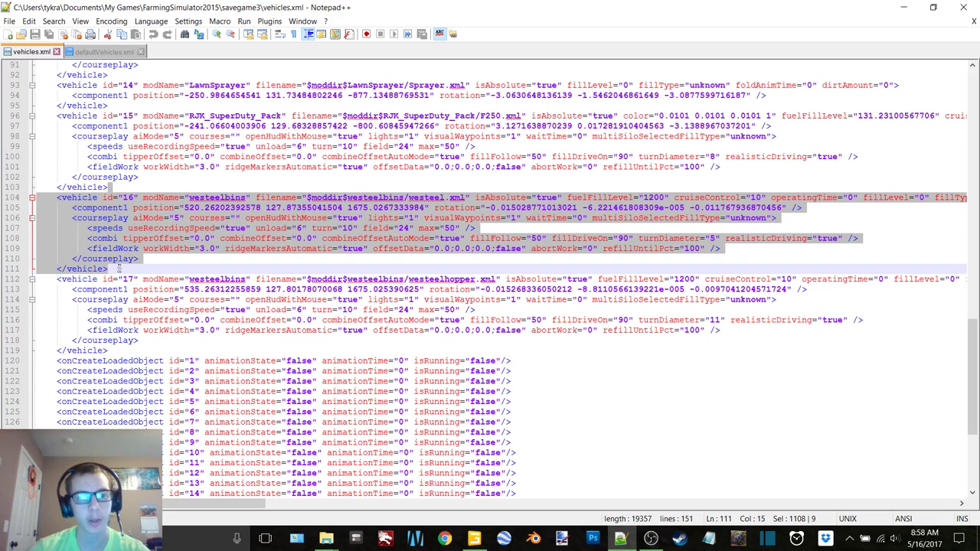
Replace defaultVehicles.xml's vehicle entries with the westeelbins block, giving it id 1
left_click(103, 52)
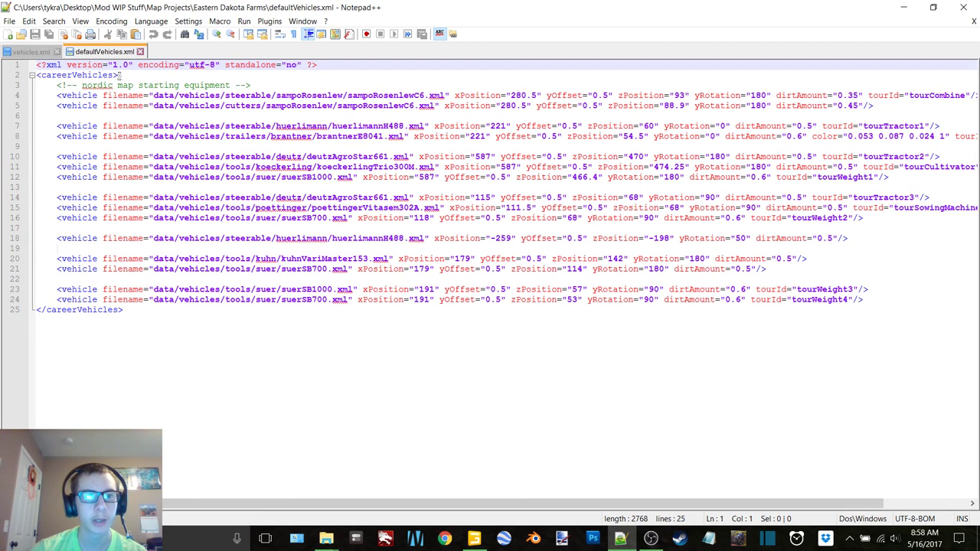
left_click_drag(120, 76, 886, 301)
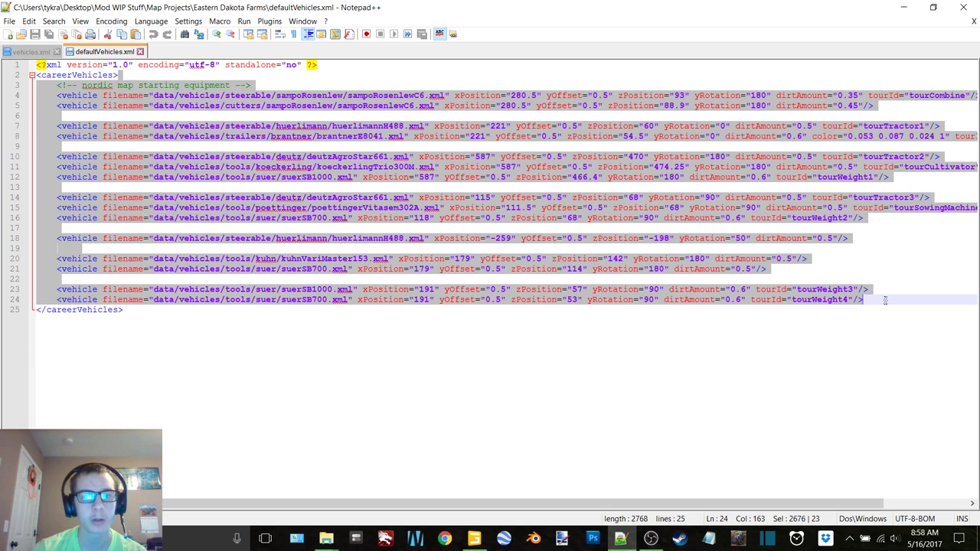
key("Delete")
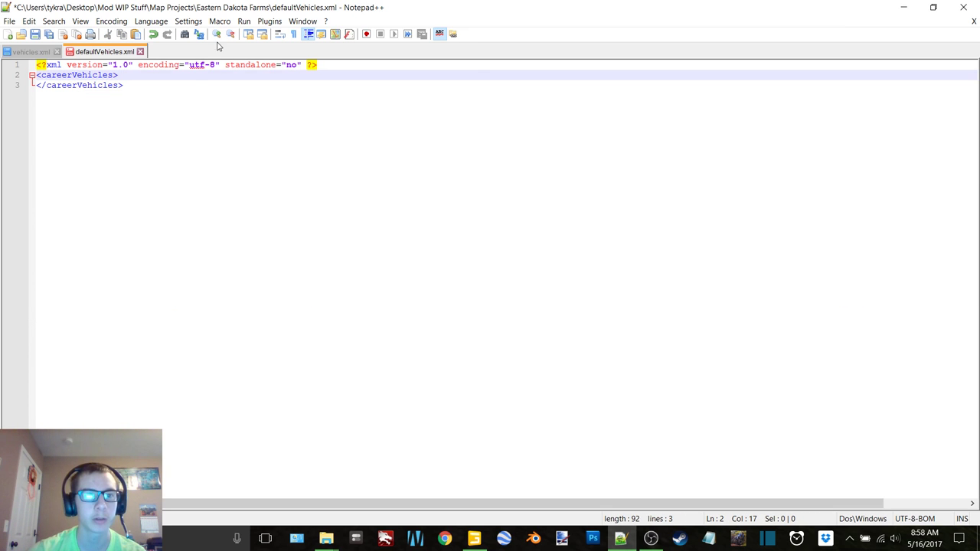
key("ctrl+v")
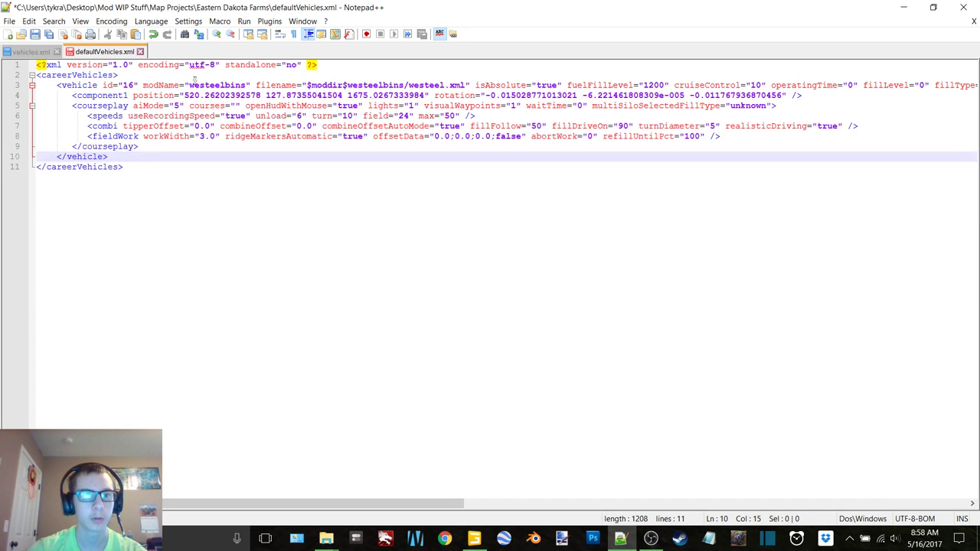
left_click(135, 85)
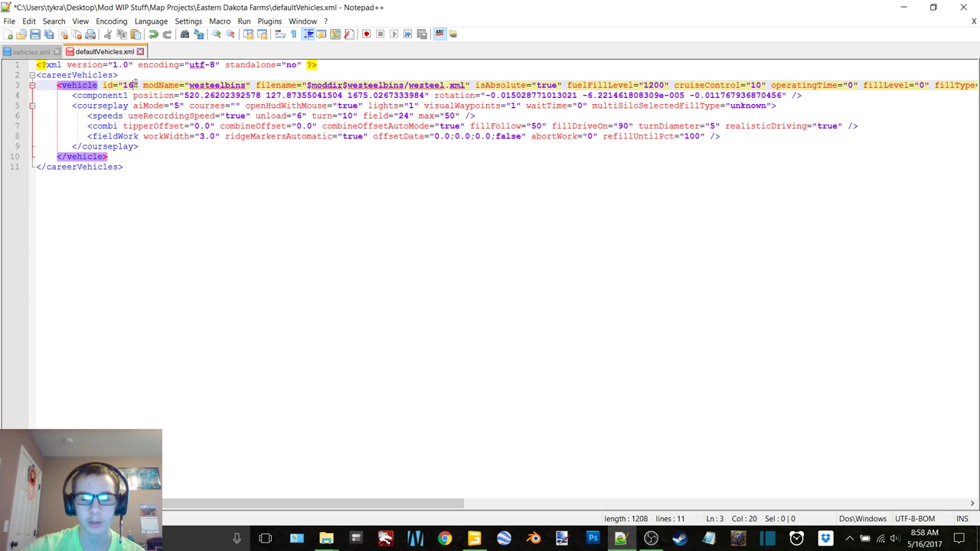
key("BackSpace")
Paste two more westeelbins entries below it with ids 2 and 3
left_click(114, 157)
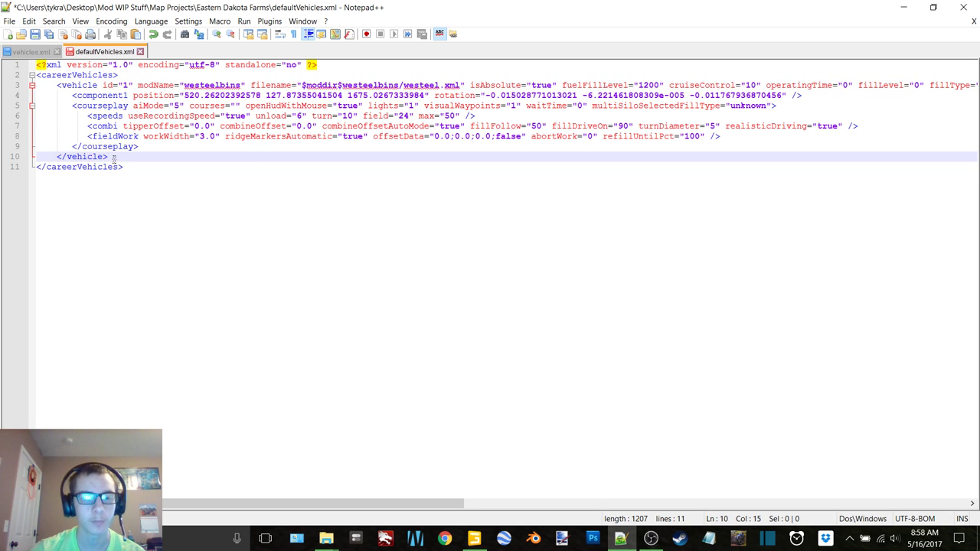
key("ctrl+v")
left_click_drag(134, 167, 129, 167)
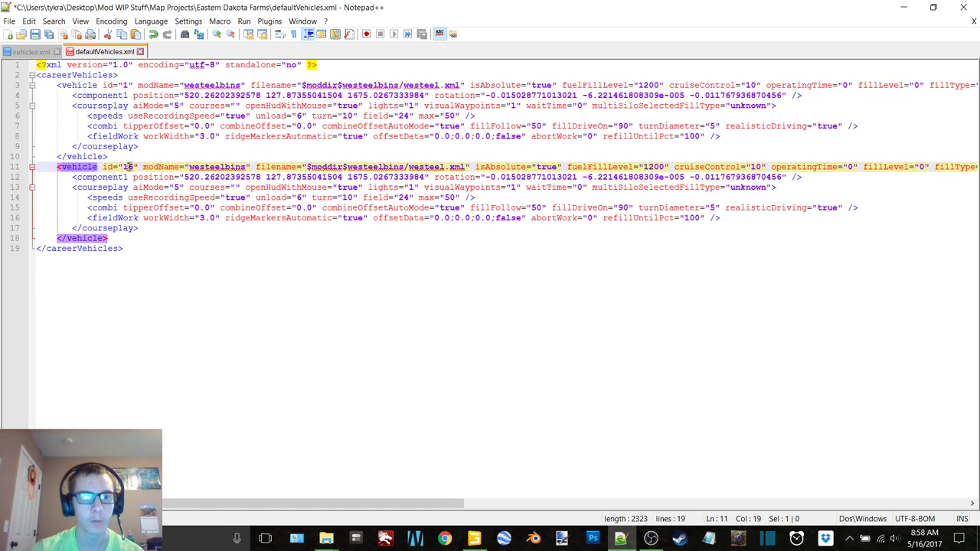
type("2")
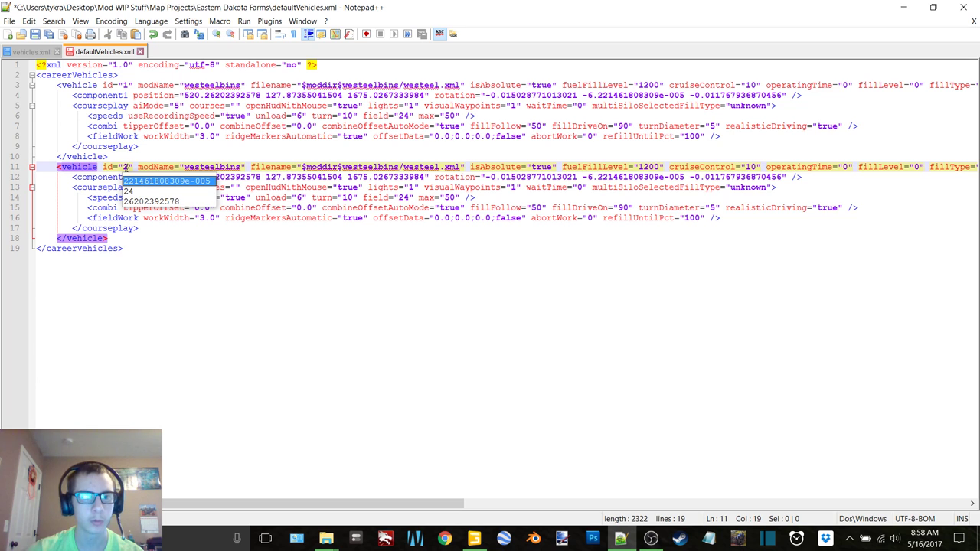
left_click(111, 239)
key("ctrl+v")
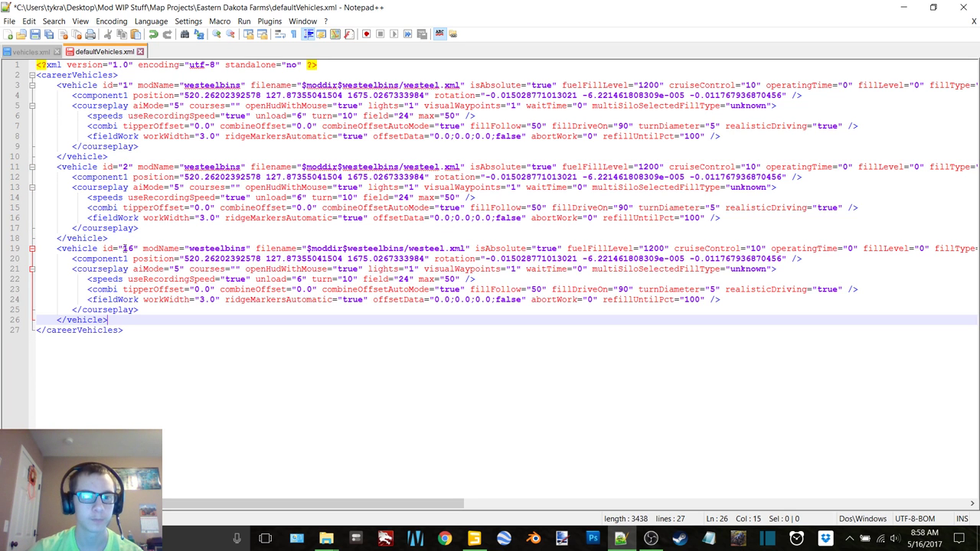
left_click_drag(136, 249, 124, 249)
type("3")
left_click(192, 238)
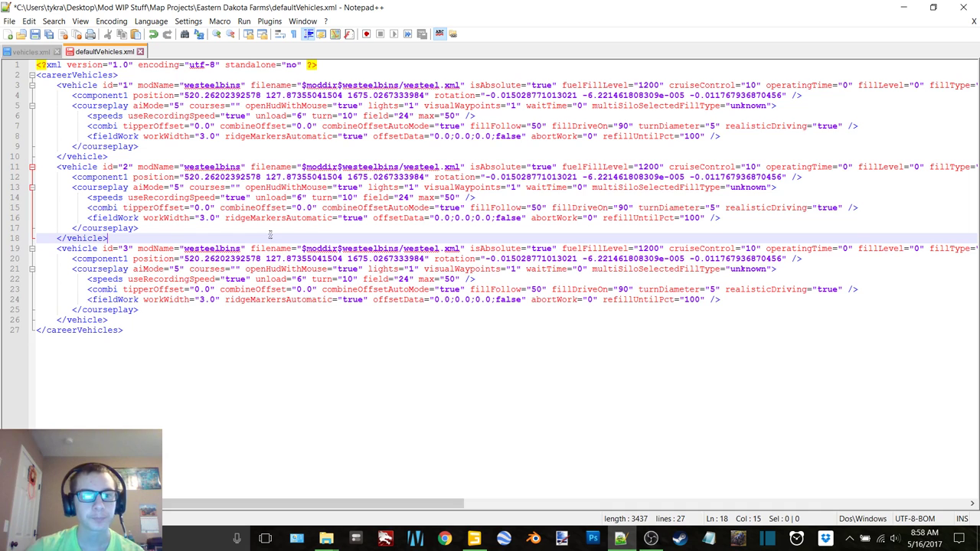
Expand Farms > Starter Farm and select the rightmost westeel grain bin
left_click(475, 539)
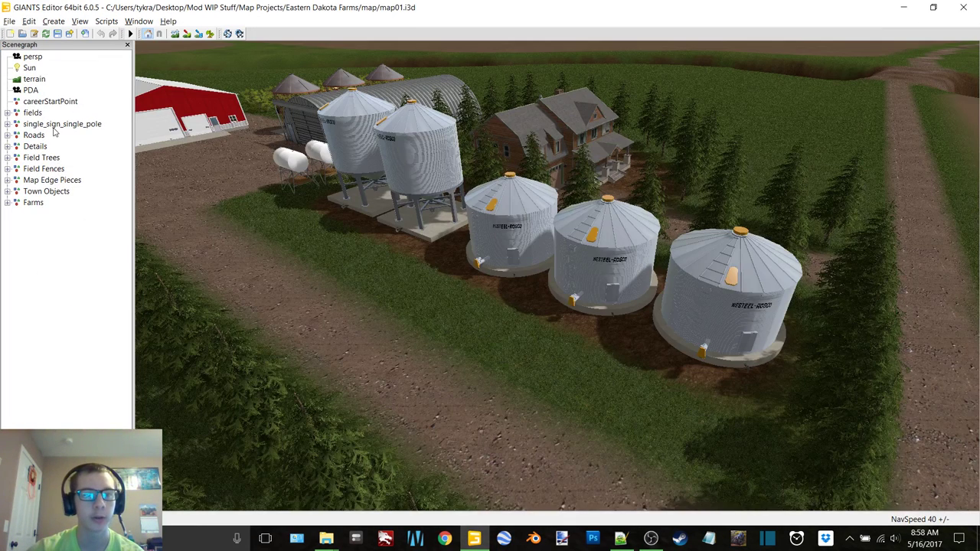
double_click(35, 202)
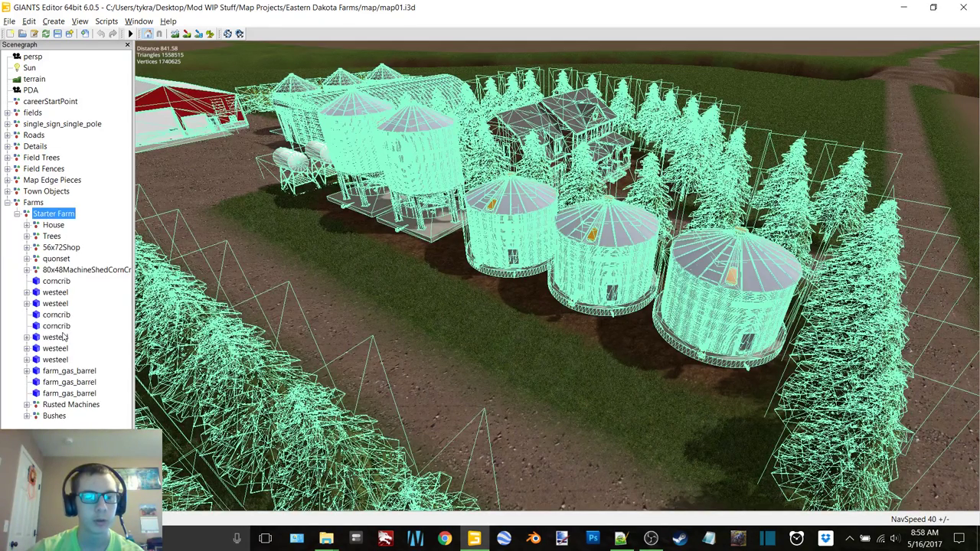
left_click(63, 294)
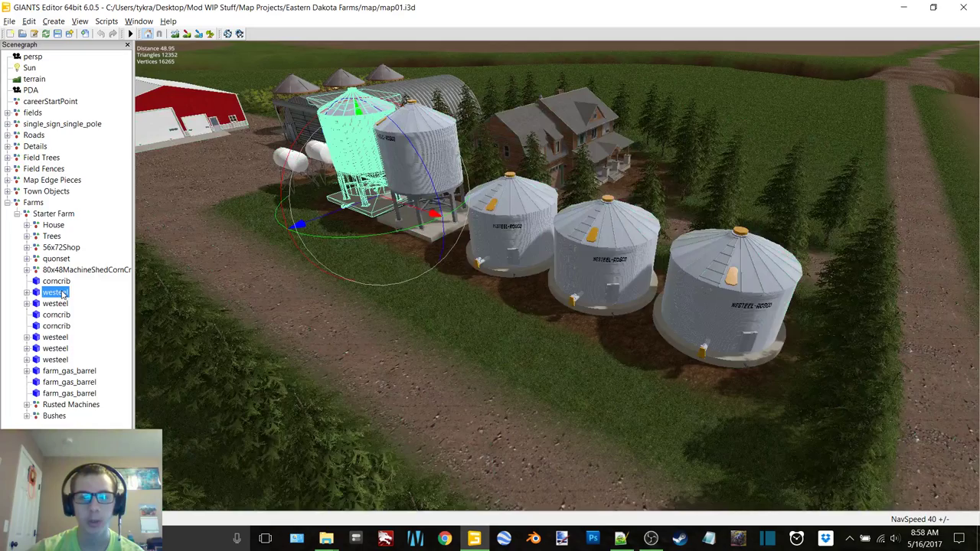
left_click(62, 305)
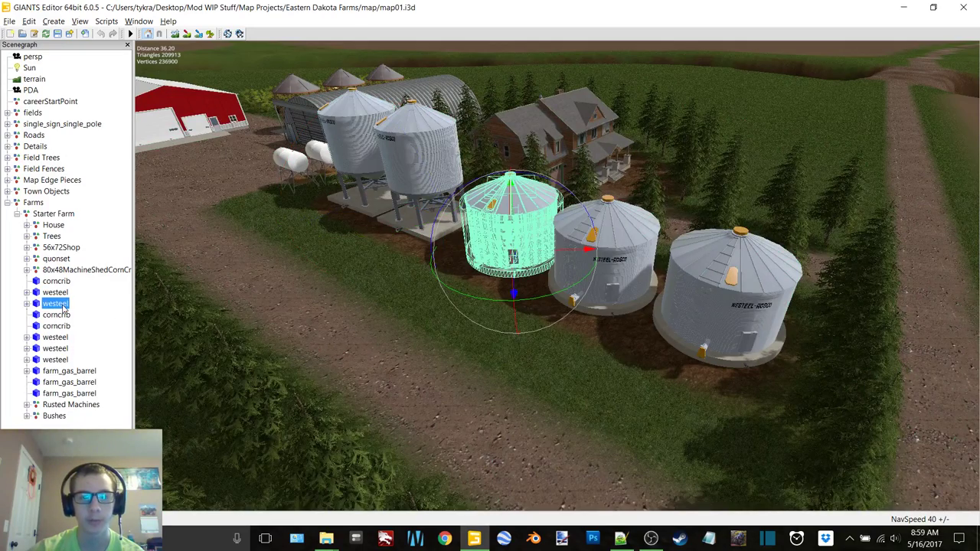
key("d")
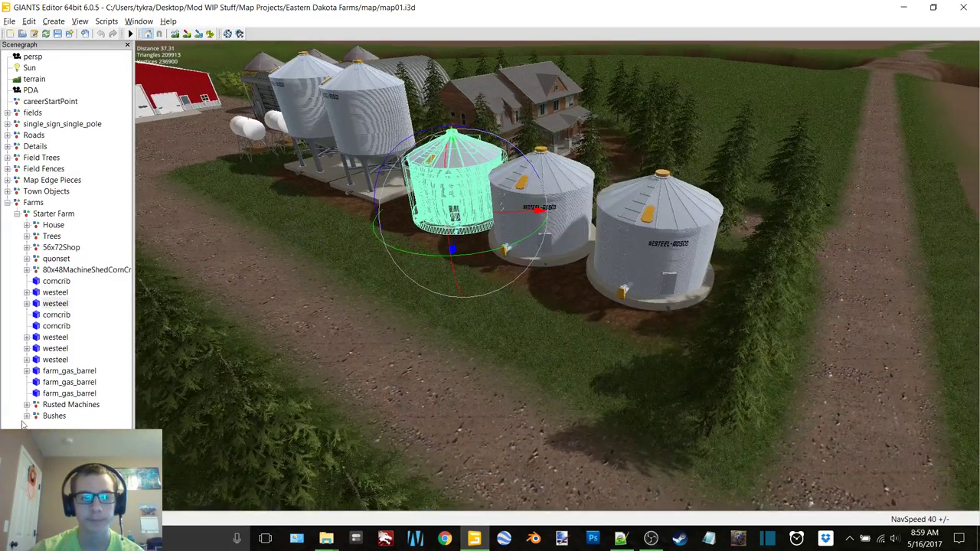
left_click(55, 360)
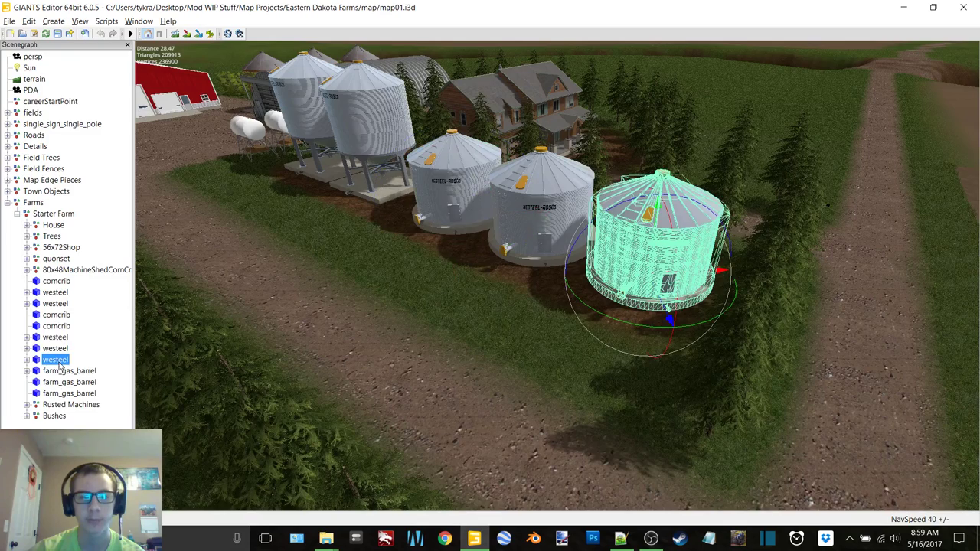
Show the Attributes panel and select the bin's Translate X value
left_click(139, 20)
left_click(153, 47)
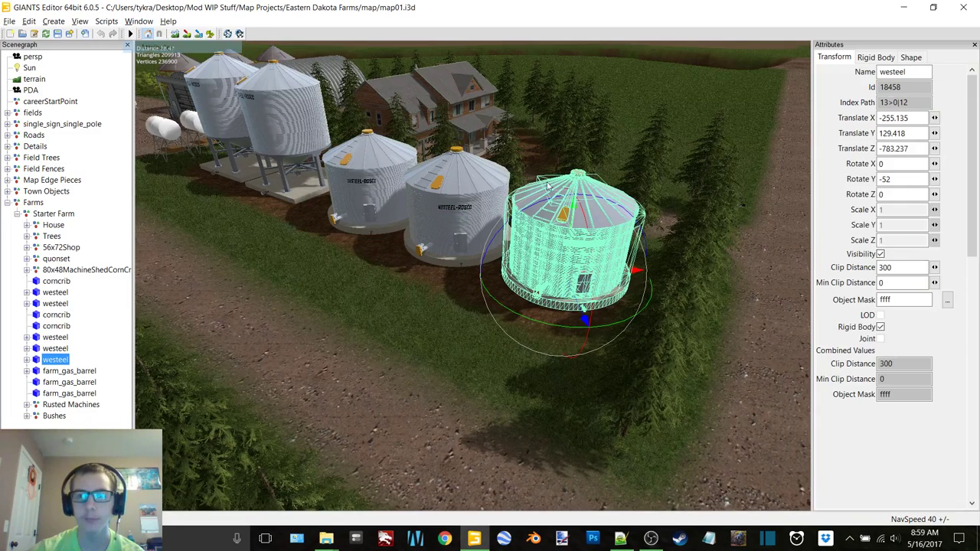
left_click_drag(923, 118, 876, 118)
key("ctrl+c")
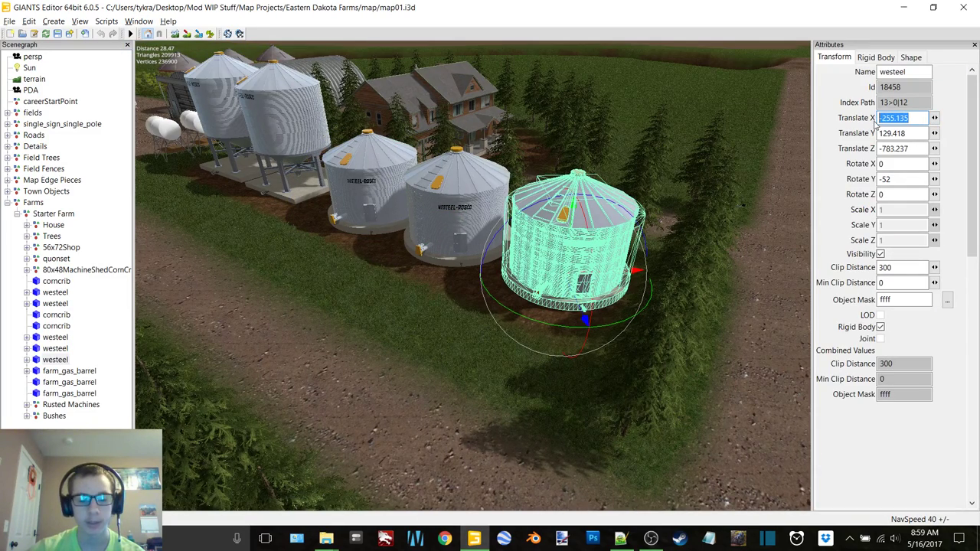
Paste the silo's X coordinate -255.135 over the first entry's X position
left_click(622, 538)
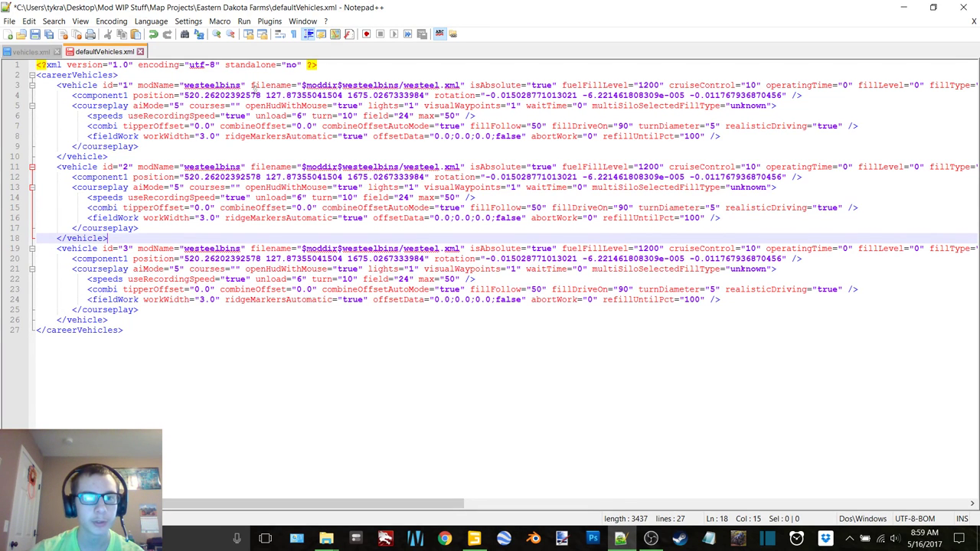
left_click_drag(261, 95, 185, 96)
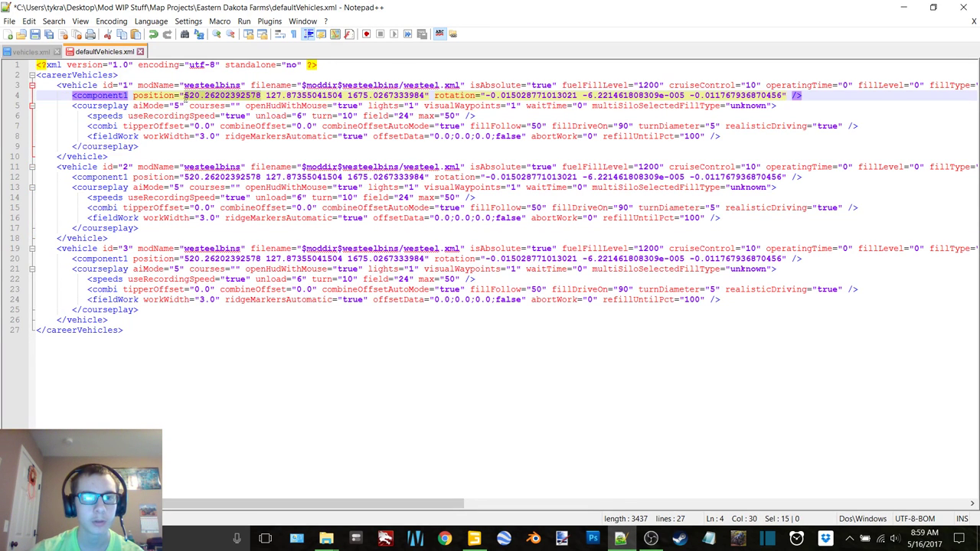
key("ctrl+v")
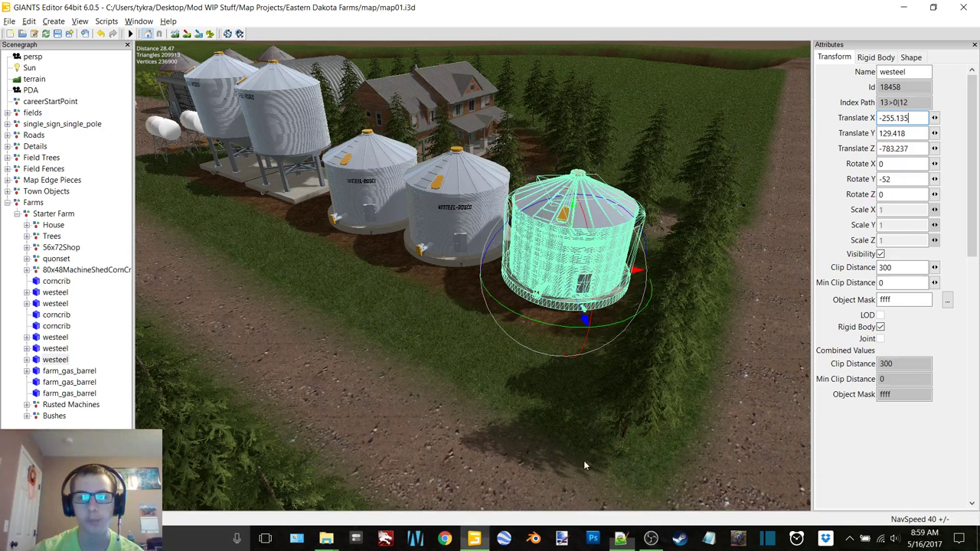
Copy the silo's Y value 129.418 and paste it over the first entry's Y position
left_click(474, 540)
left_click(905, 133)
double_click(905, 133)
key("ctrl+c")
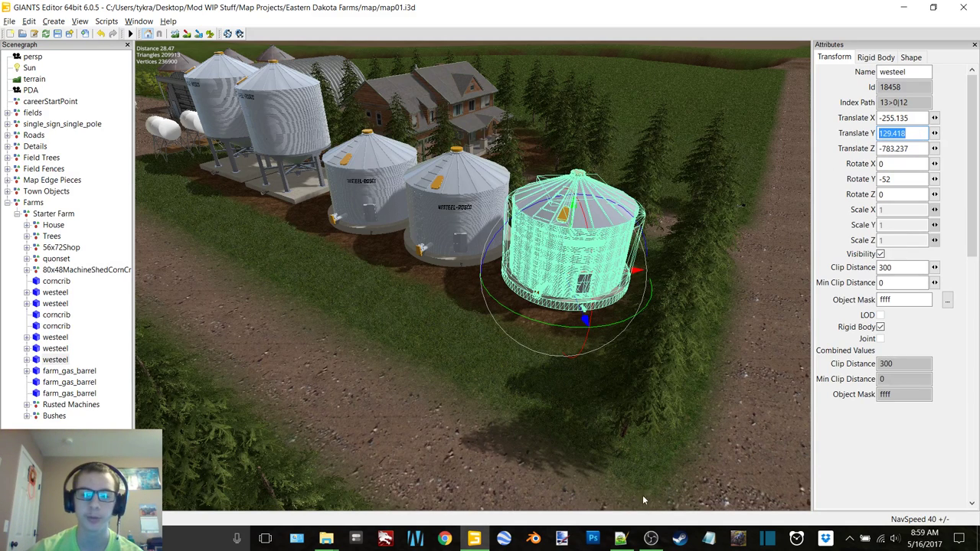
left_click(651, 539)
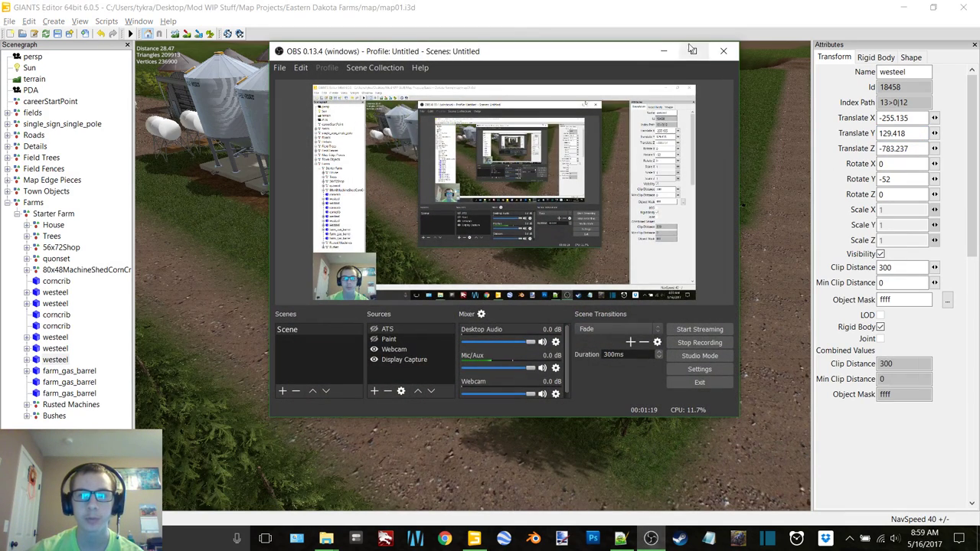
left_click(664, 51)
left_click(622, 539)
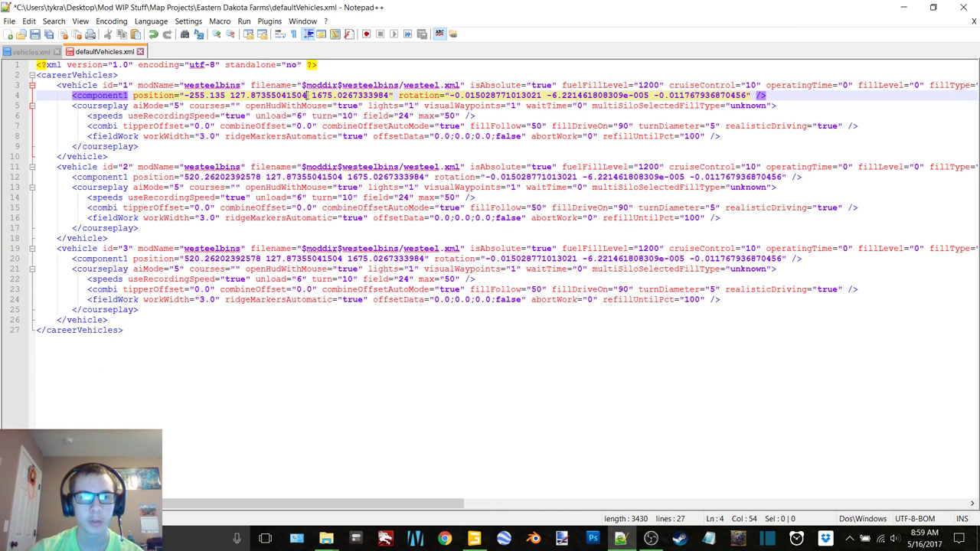
left_click_drag(306, 95, 239, 96)
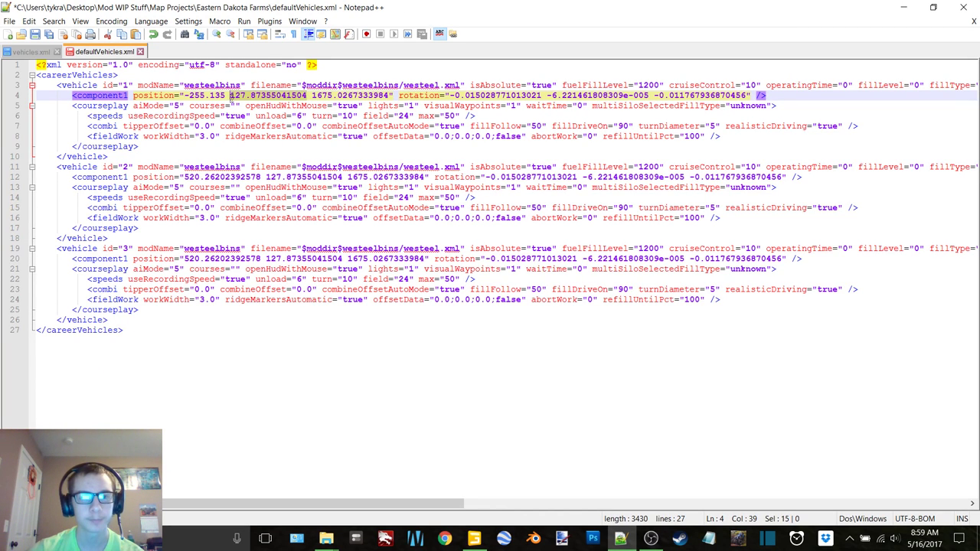
key("ctrl+v")
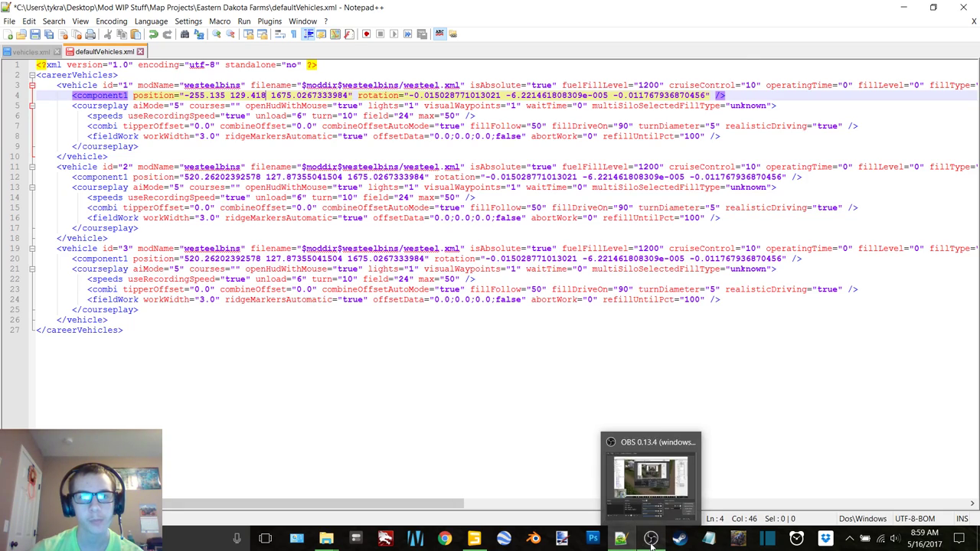
Copy the silo's Z value -783.237 and select the first entry's Z position
left_click(651, 539)
left_click(663, 50)
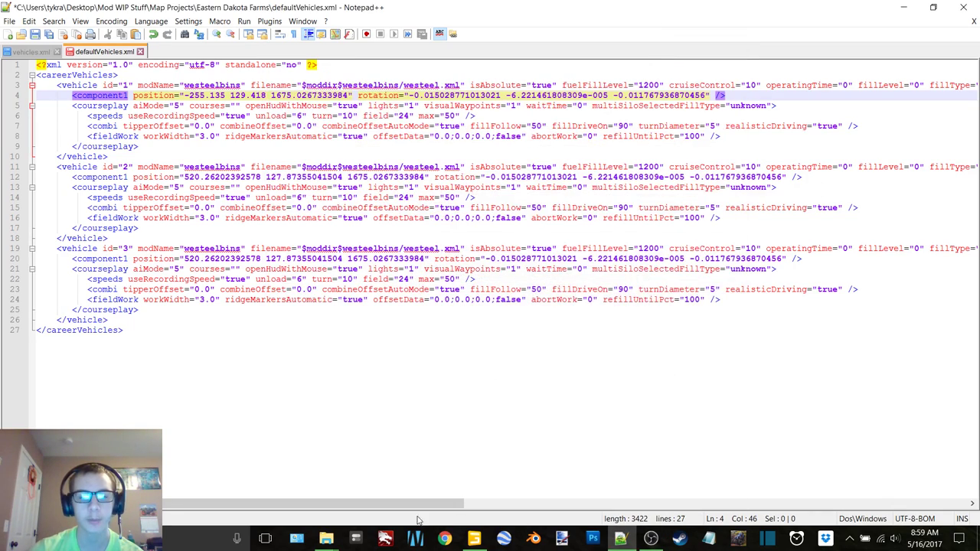
left_click(474, 540)
key("Tab")
left_click(621, 539)
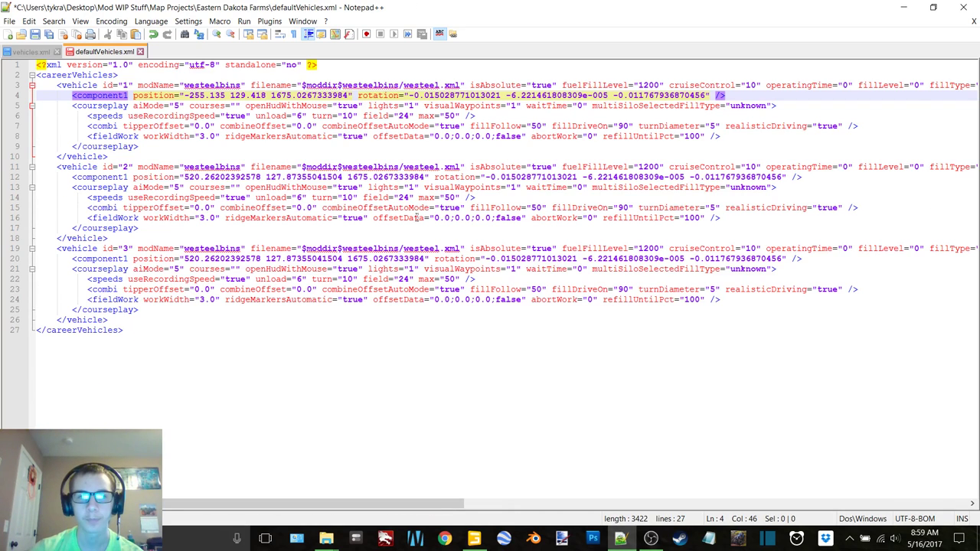
left_click_drag(350, 95, 271, 95)
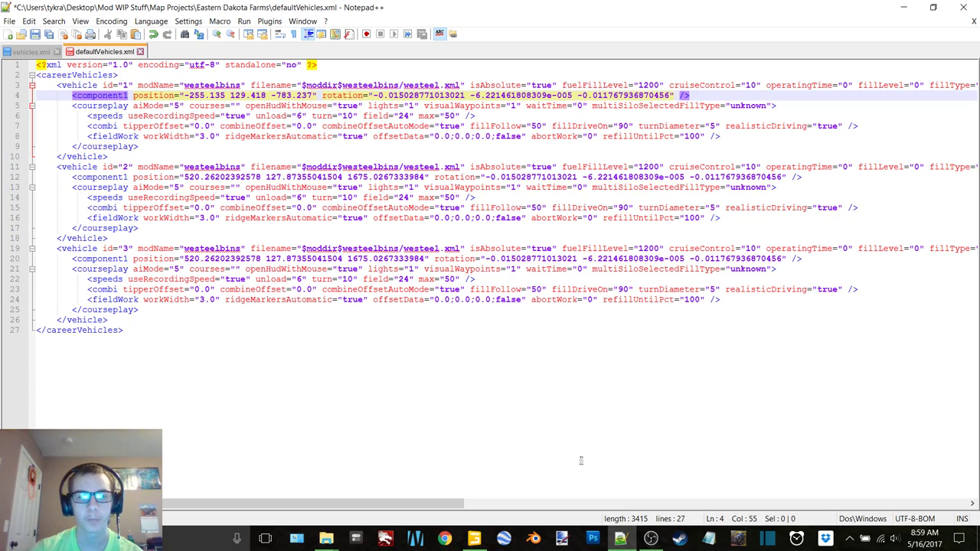
Copy Rotate Y -52 and replace line 4's rotation values with 0, -52, 0
left_click(474, 539)
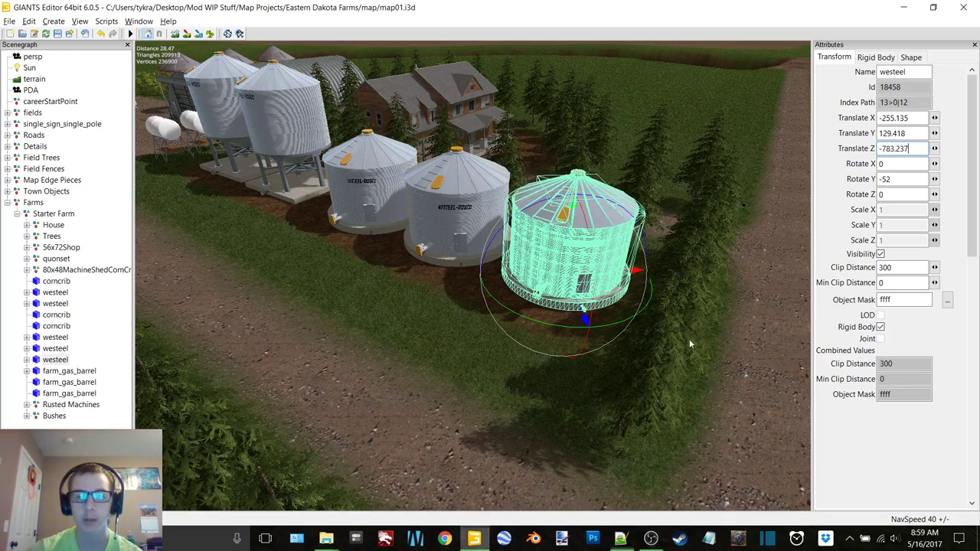
double_click(894, 178)
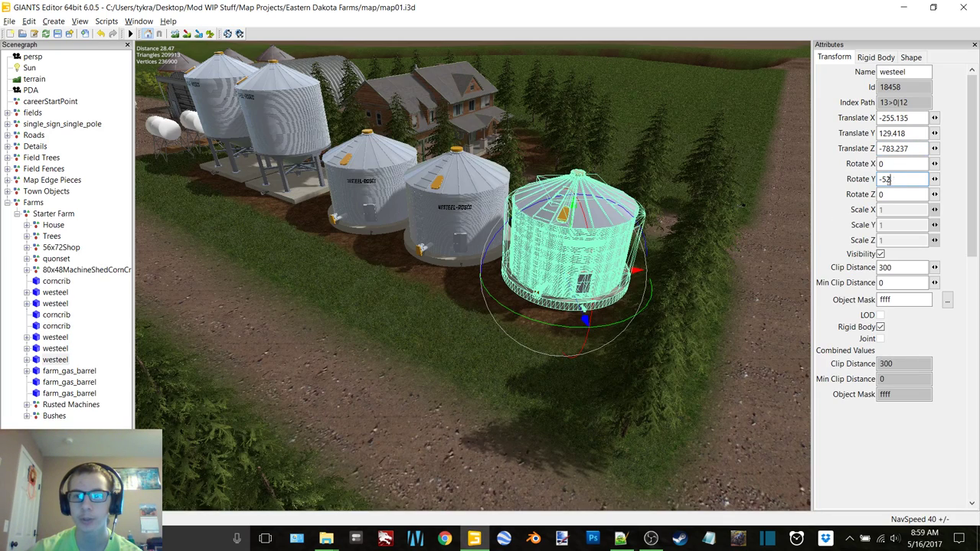
left_click(622, 539)
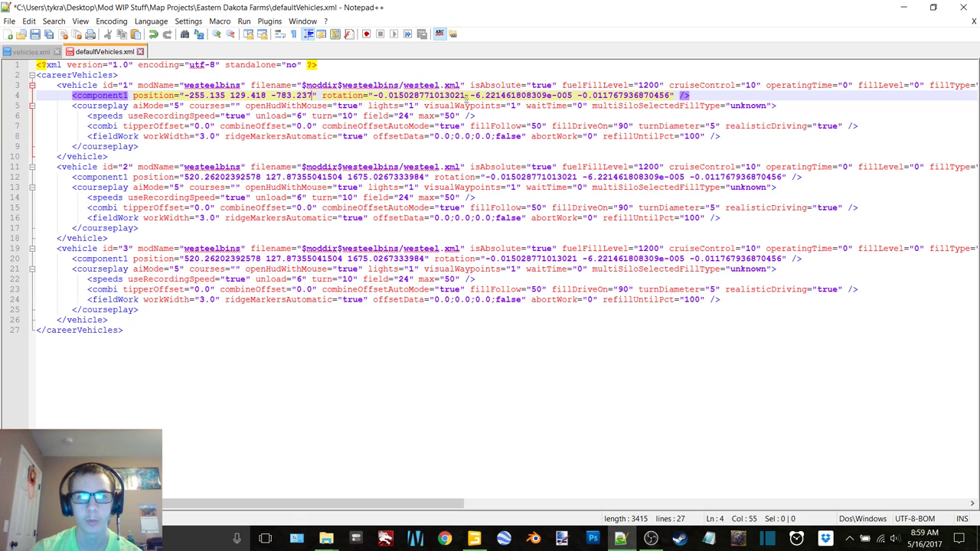
left_click_drag(466, 96, 373, 96)
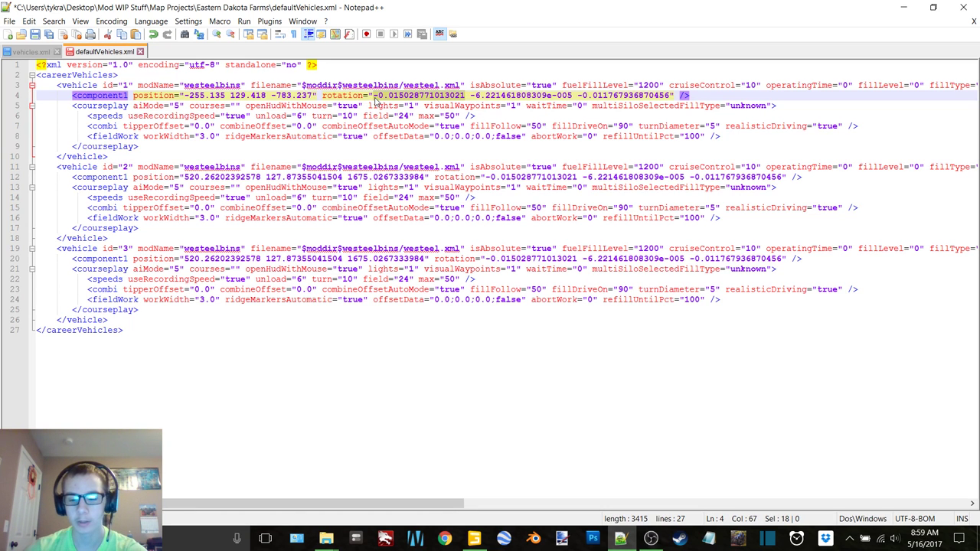
type("0")
left_click_drag(485, 95, 385, 97)
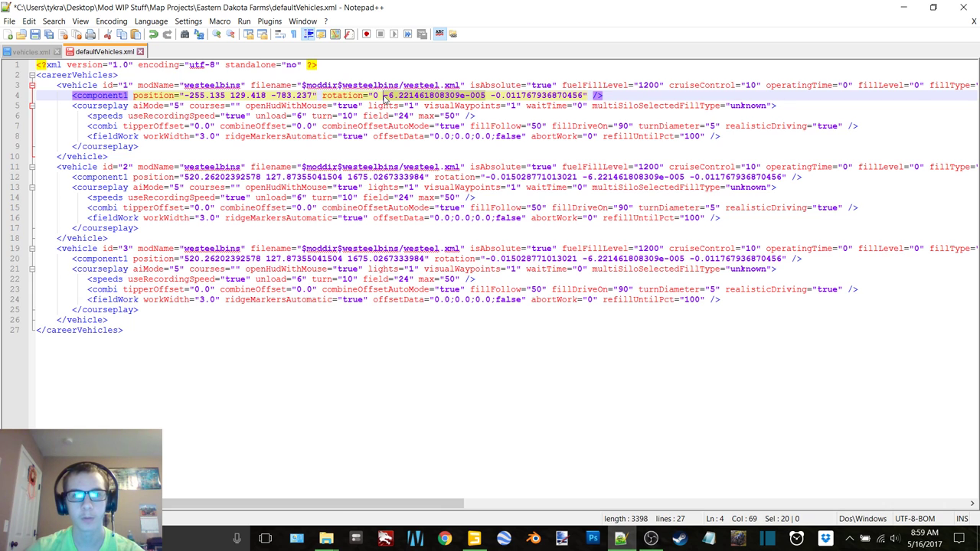
type("-52")
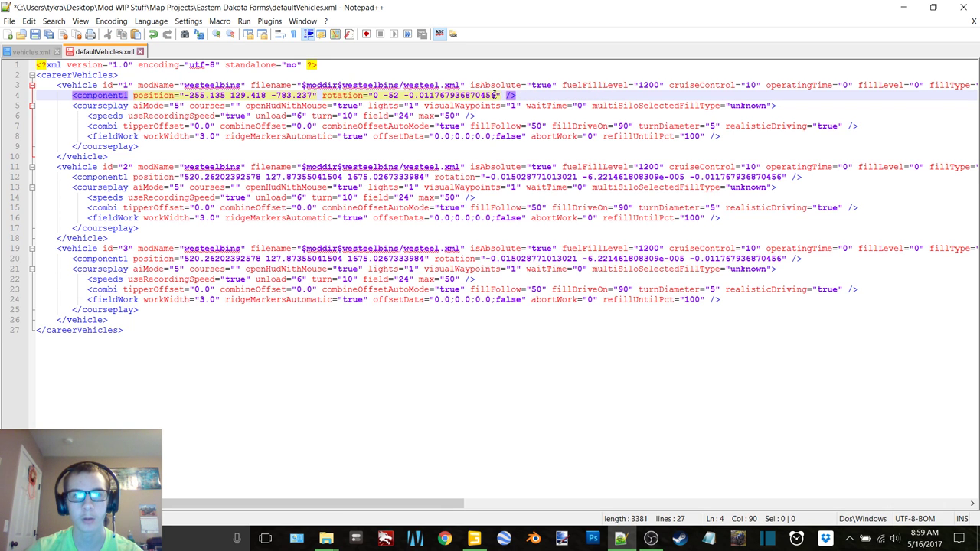
left_click_drag(498, 95, 404, 95)
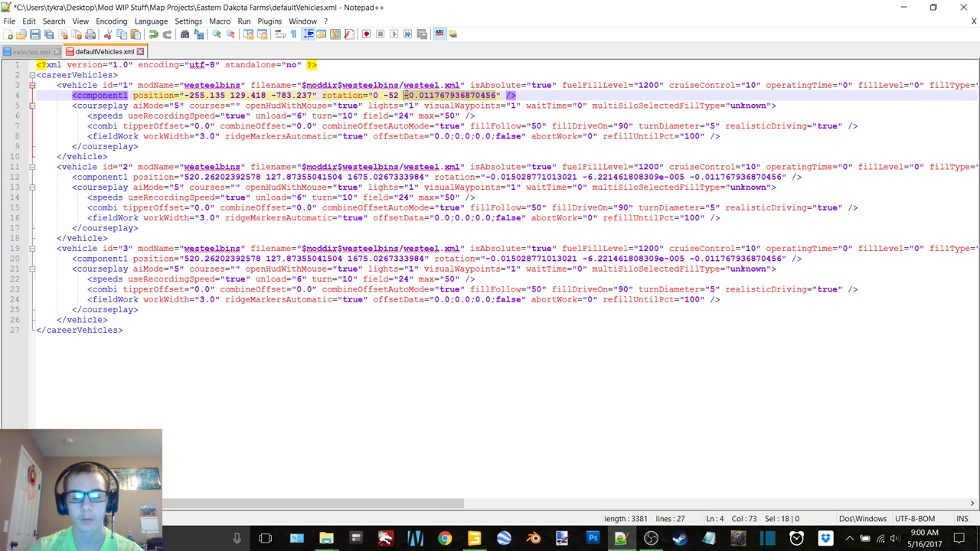
type("0")
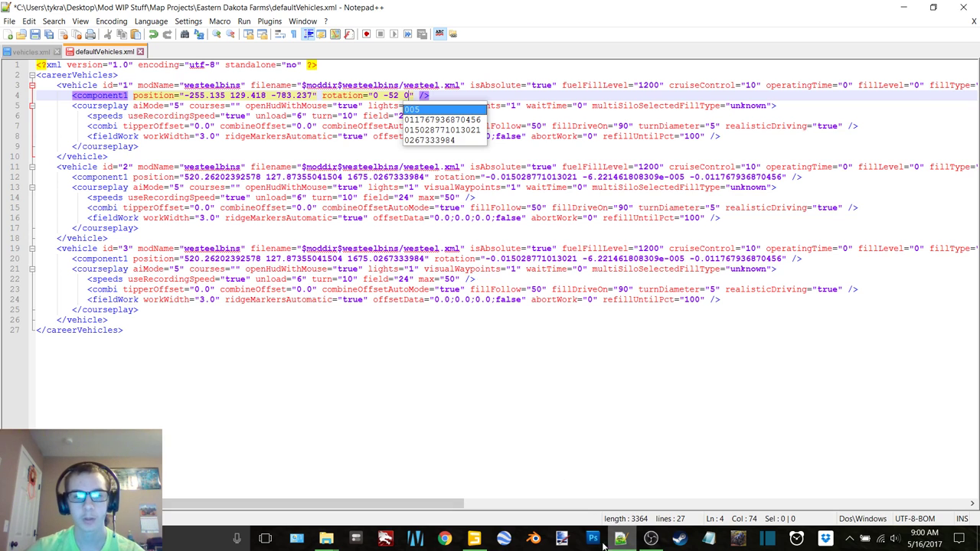
Compare the neighbouring westeel silo's placement in GIANTS Editor, then return to Notepad++
left_click(620, 538)
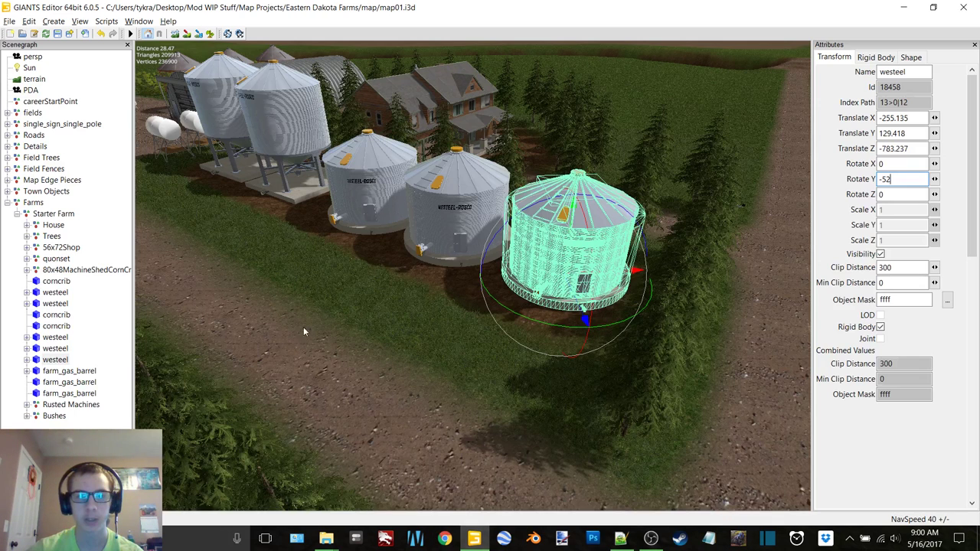
left_click(55, 350)
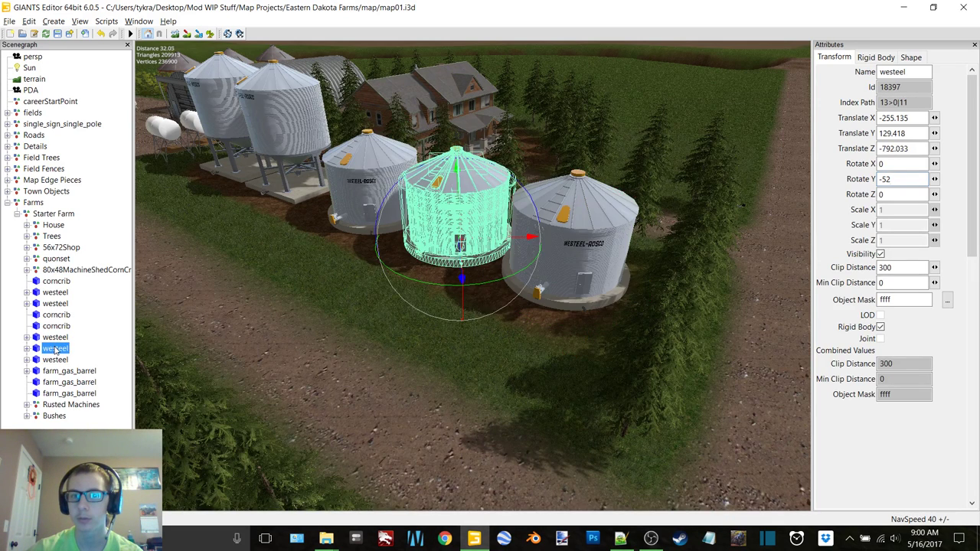
left_click(58, 360)
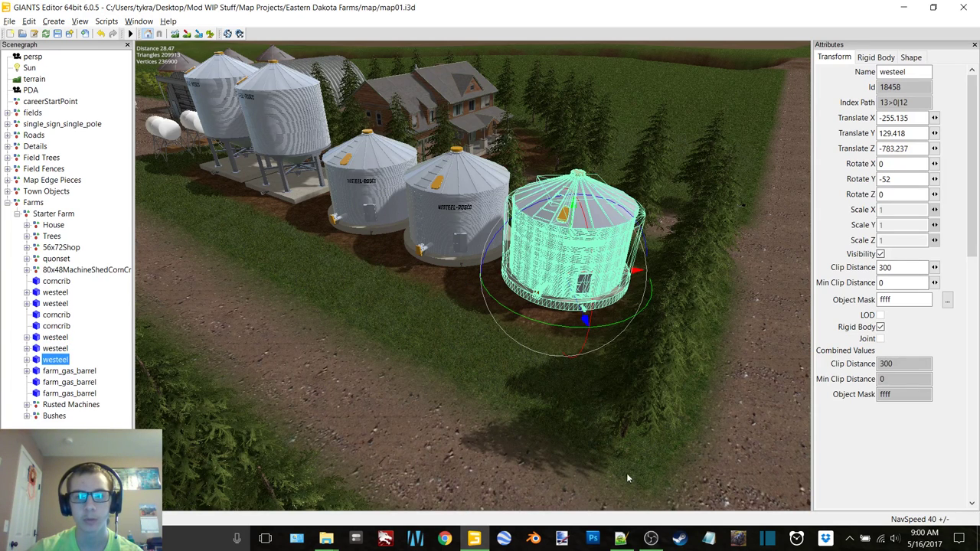
left_click(620, 539)
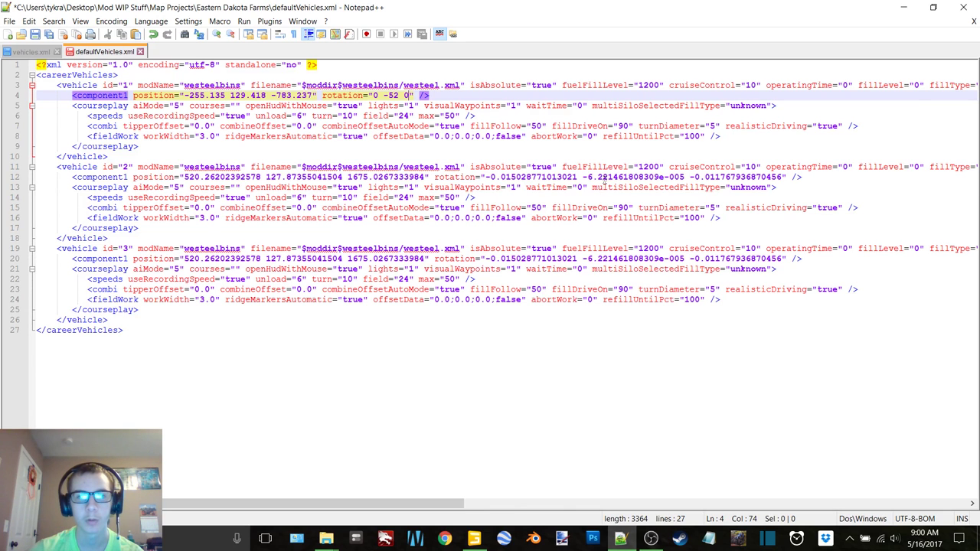
Set the second westeelbins vehicle's rotation on line 12 to 0 -52 0
left_click_drag(688, 178, 585, 178)
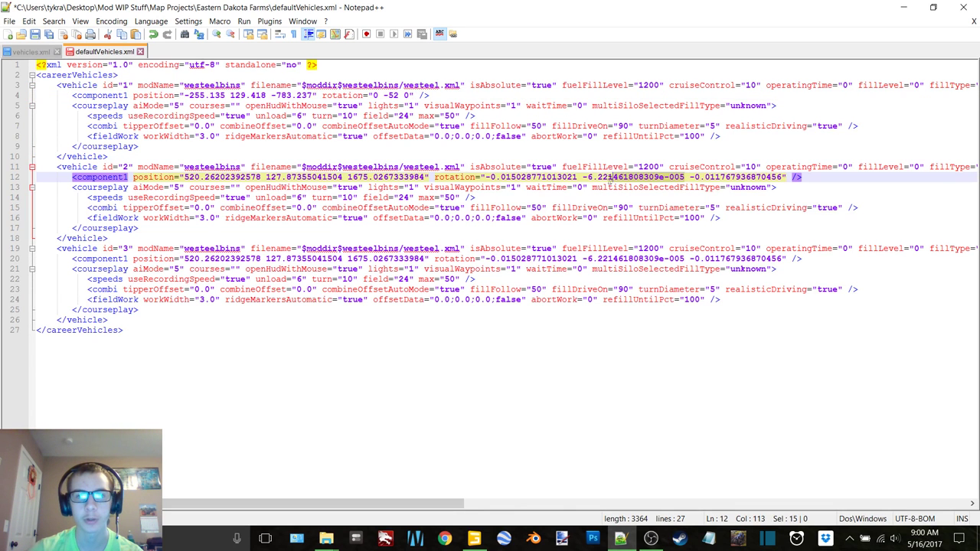
type("-52")
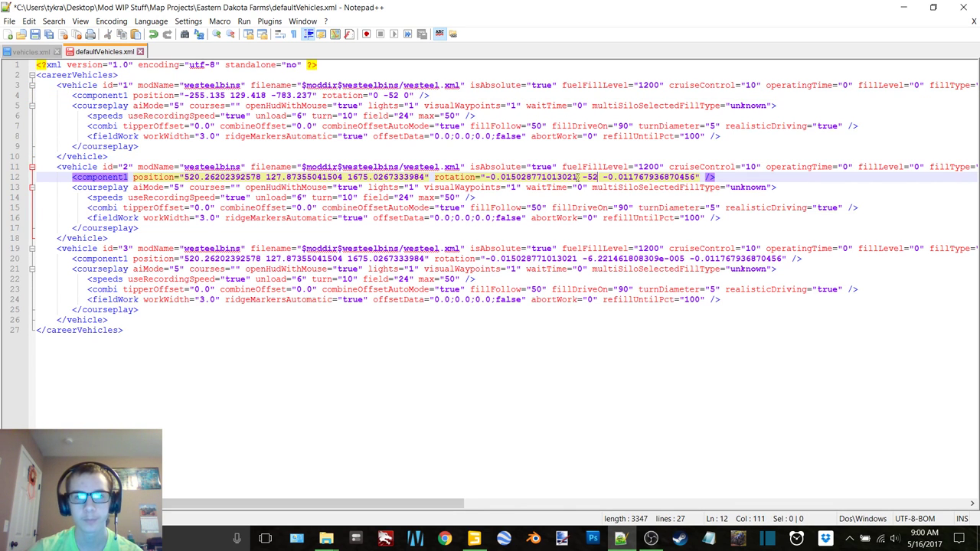
left_click_drag(576, 177, 484, 177)
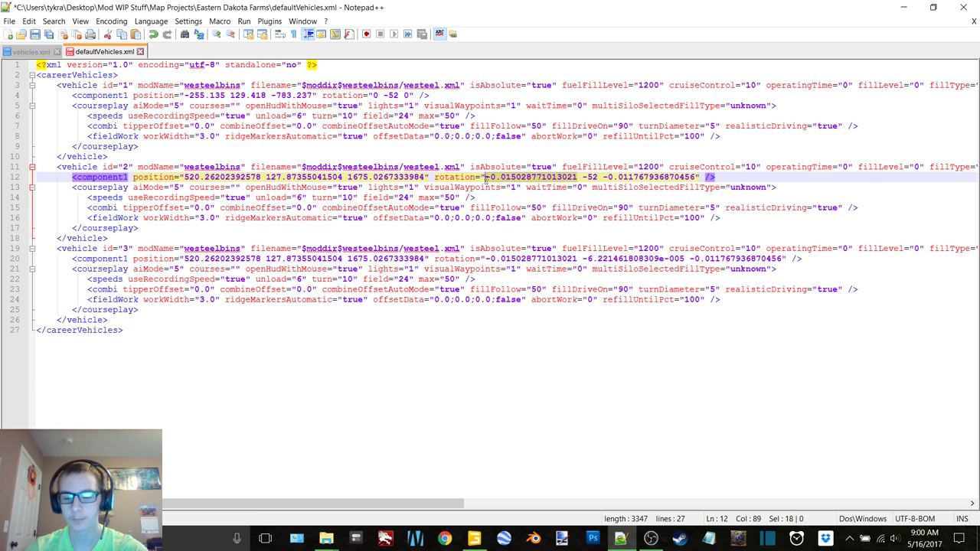
type("0")
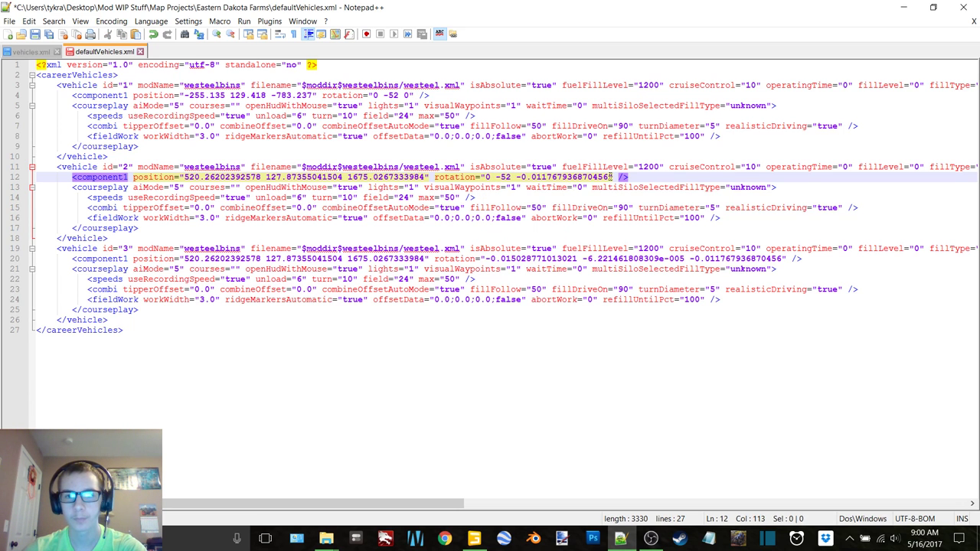
left_click_drag(610, 177, 519, 177)
type("0")
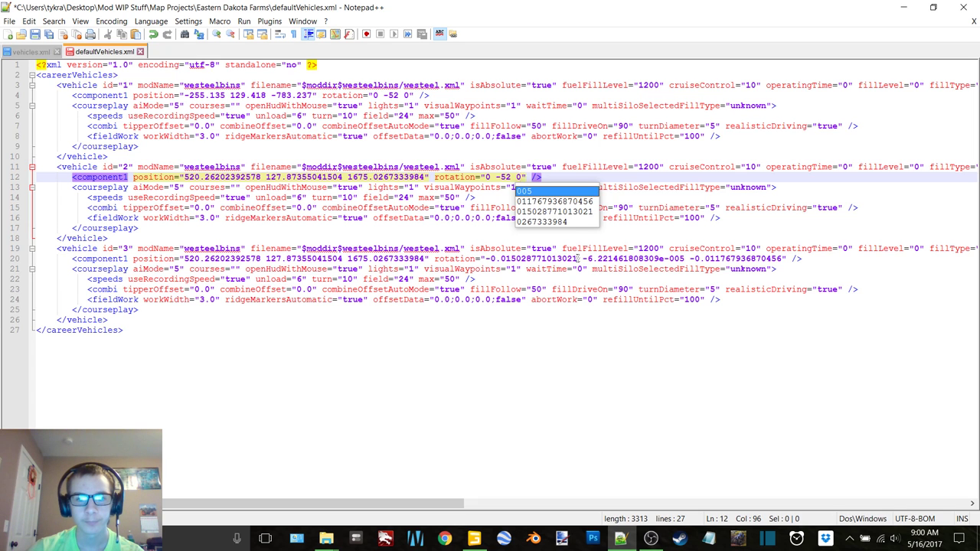
Change line 20's rotation to 0 -52 0, replacing the leftover tilt value with 0
left_click_drag(577, 258, 484, 259)
type("0")
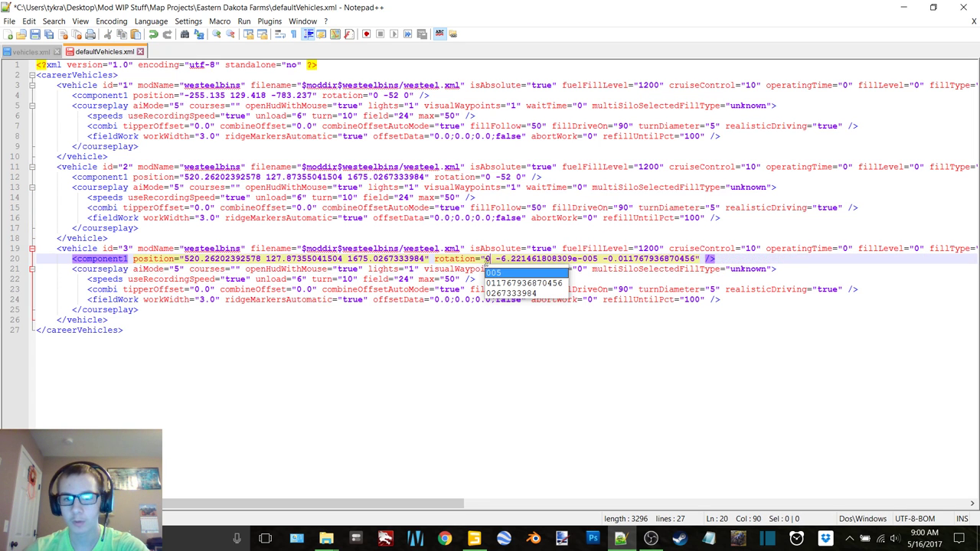
left_click_drag(496, 259, 599, 259)
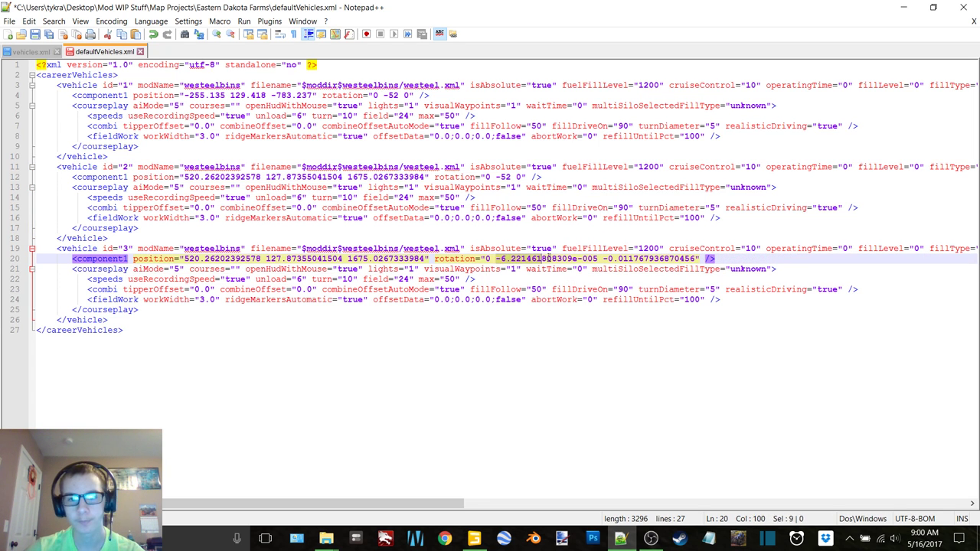
type("-52")
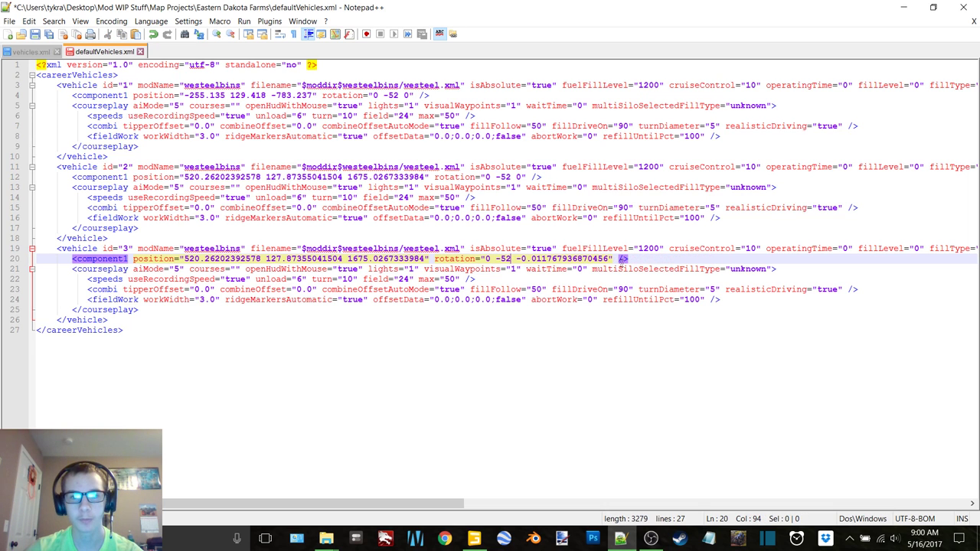
left_click_drag(612, 259, 524, 259)
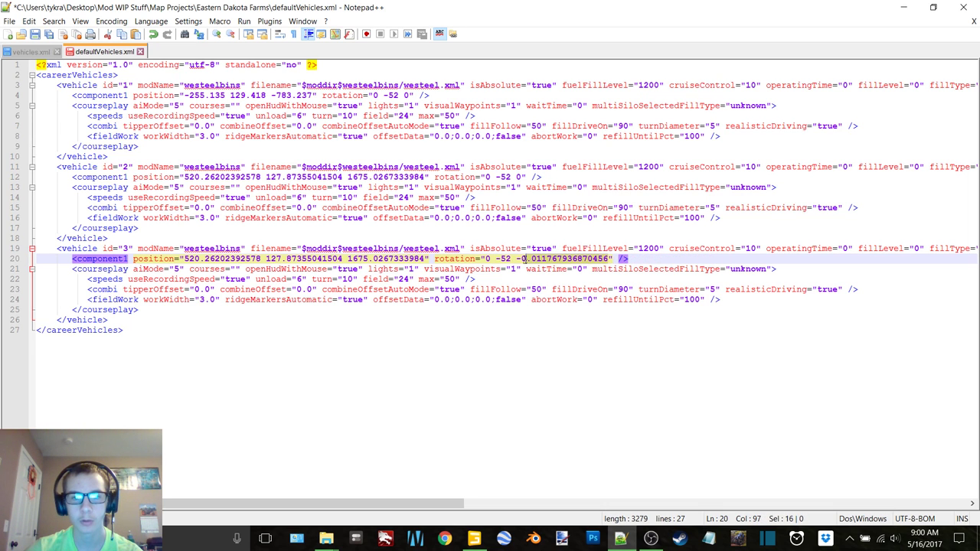
type("0")
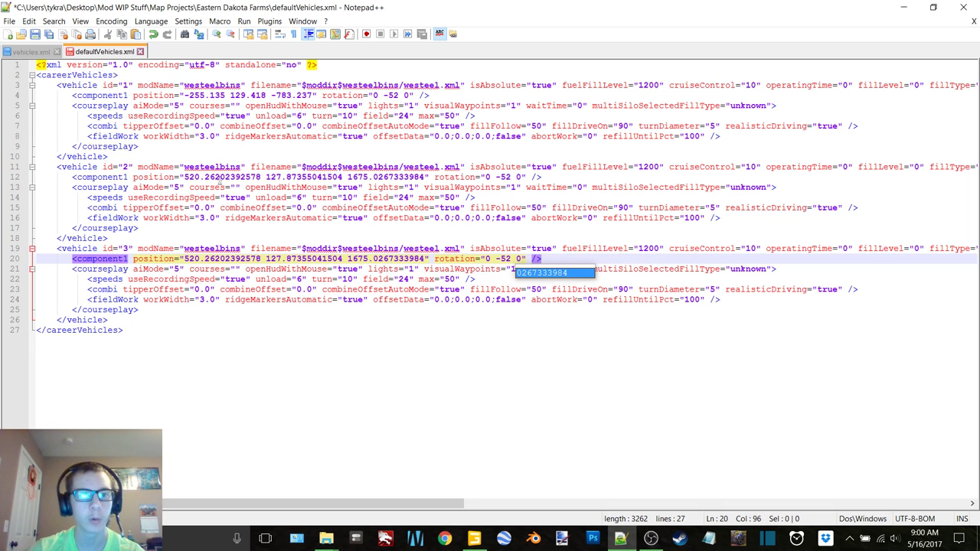
left_click(217, 176)
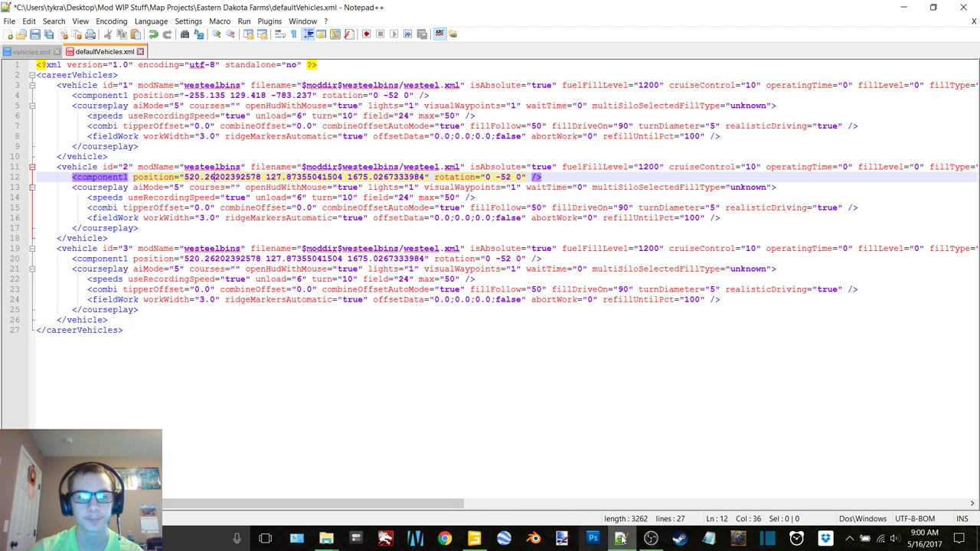
left_click(483, 541)
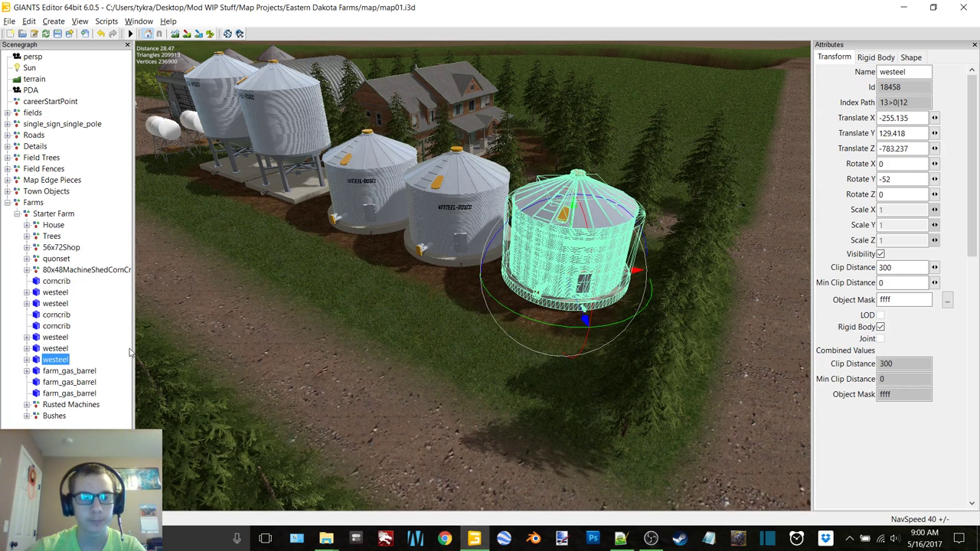
left_click(67, 349)
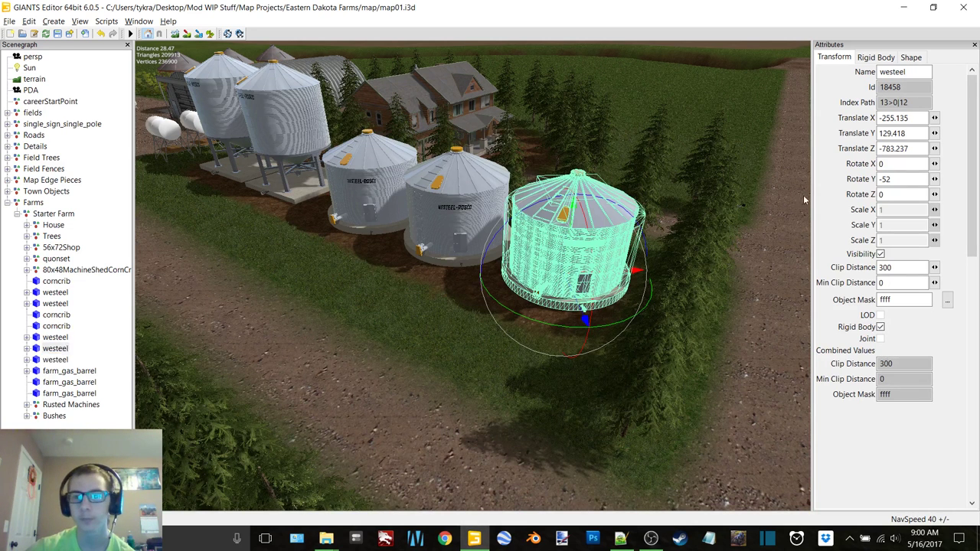
left_click(53, 363)
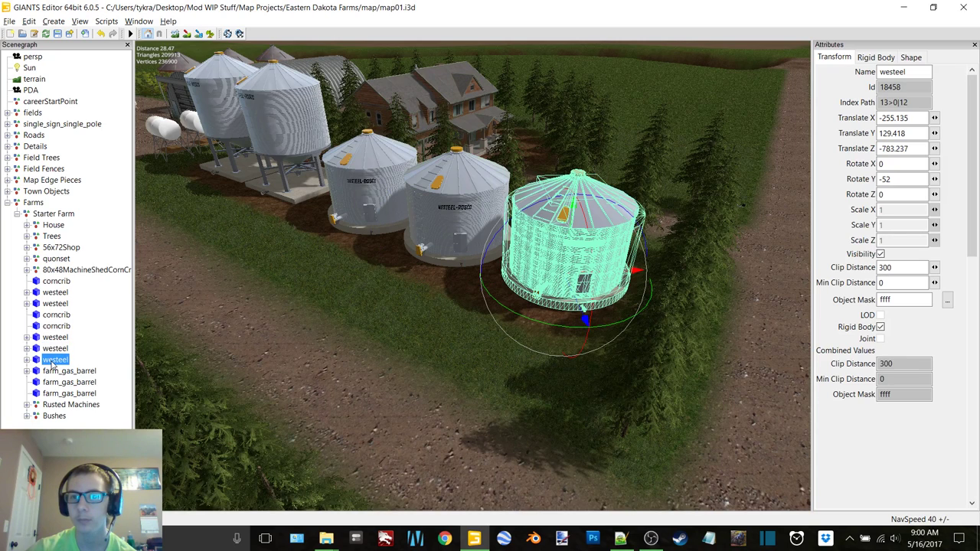
left_click(55, 350)
left_click(621, 538)
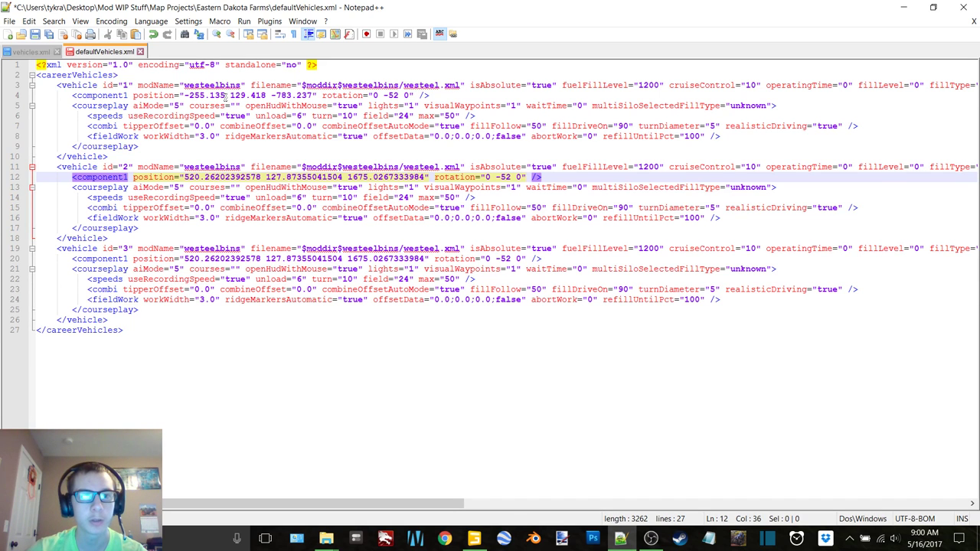
Replace the second and third vehicles' X positions with the first vehicle's X -255.135
left_click_drag(225, 96, 184, 96)
key("ctrl+c")
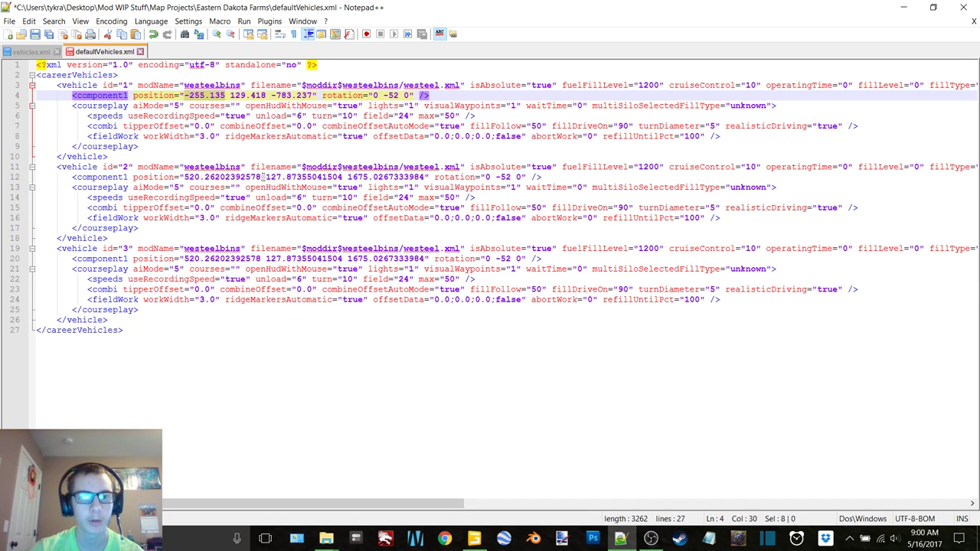
left_click_drag(263, 177, 188, 177)
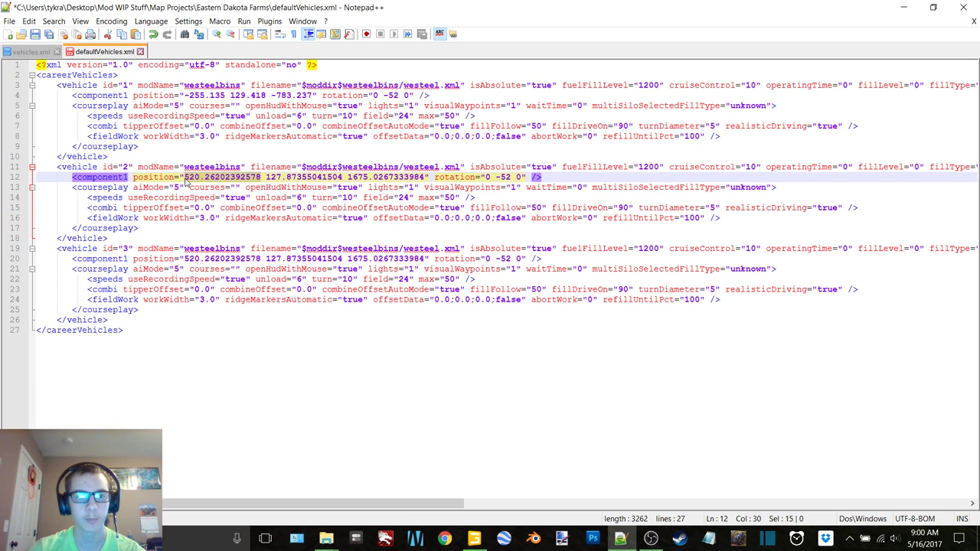
key("ctrl+v")
left_click_drag(262, 259, 194, 259)
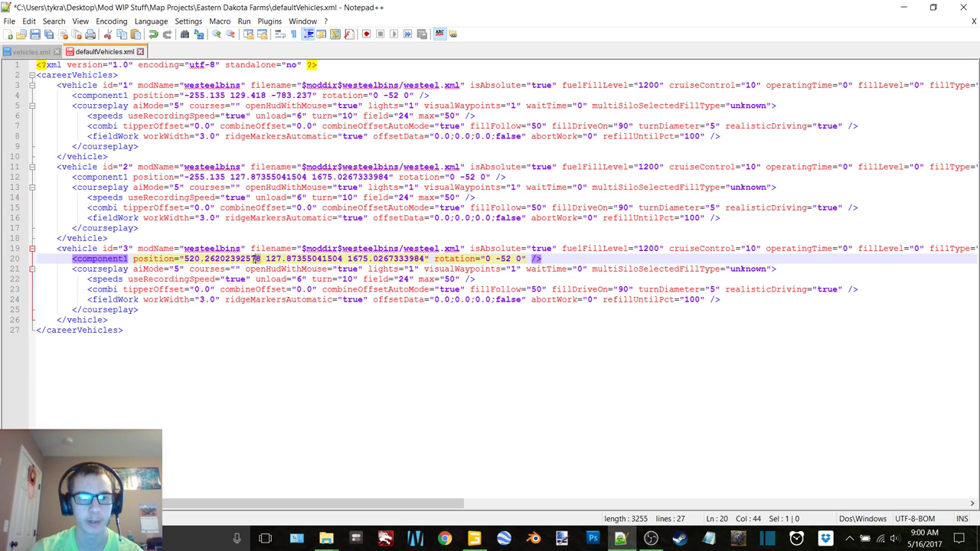
key("ctrl+v")
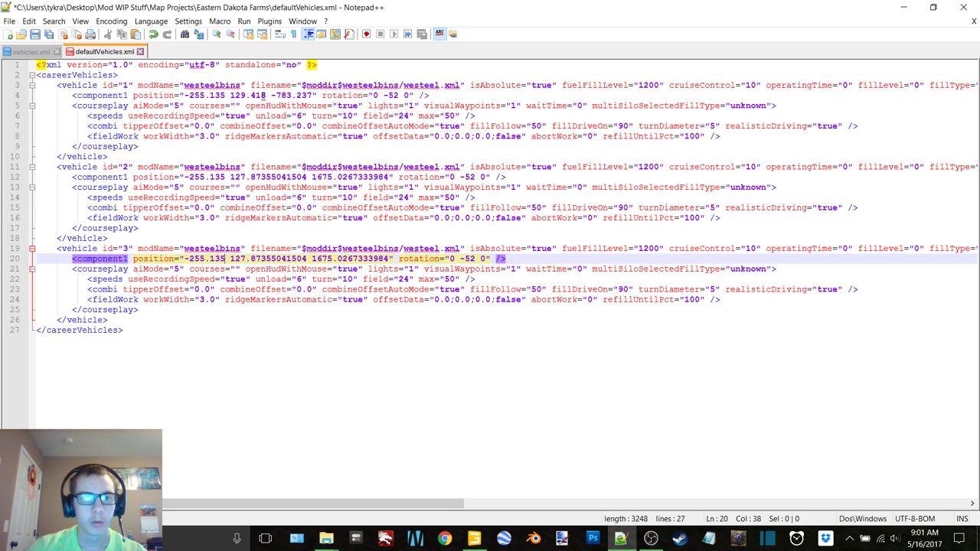
Replace the second and third vehicles' Y positions with the first vehicle's Y 129.418
left_click_drag(266, 95, 231, 95)
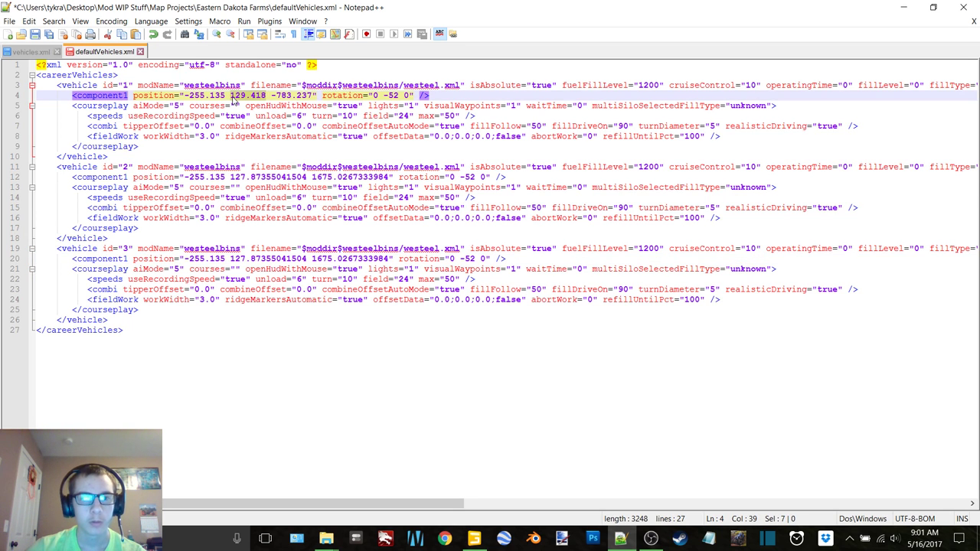
left_click_drag(309, 177, 229, 177)
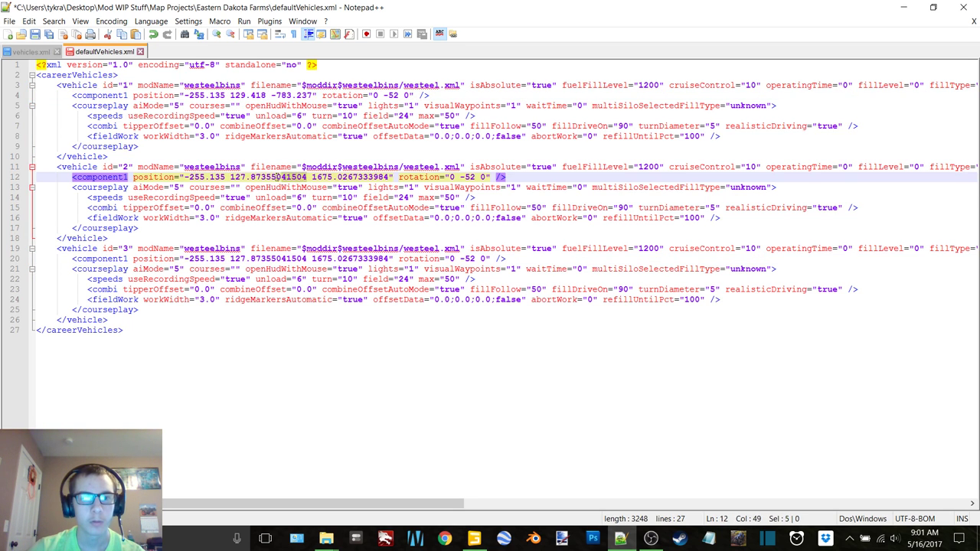
type("129.418")
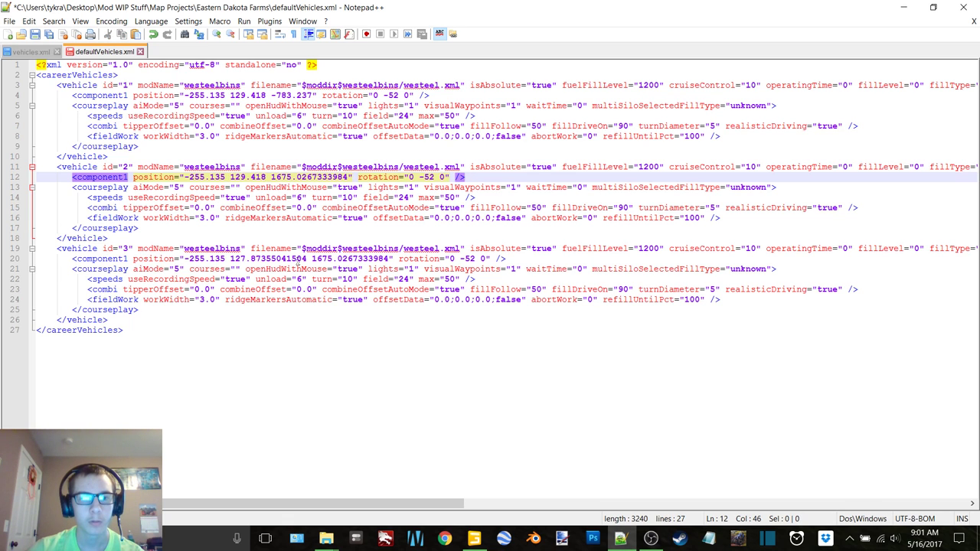
left_click_drag(307, 259, 227, 259)
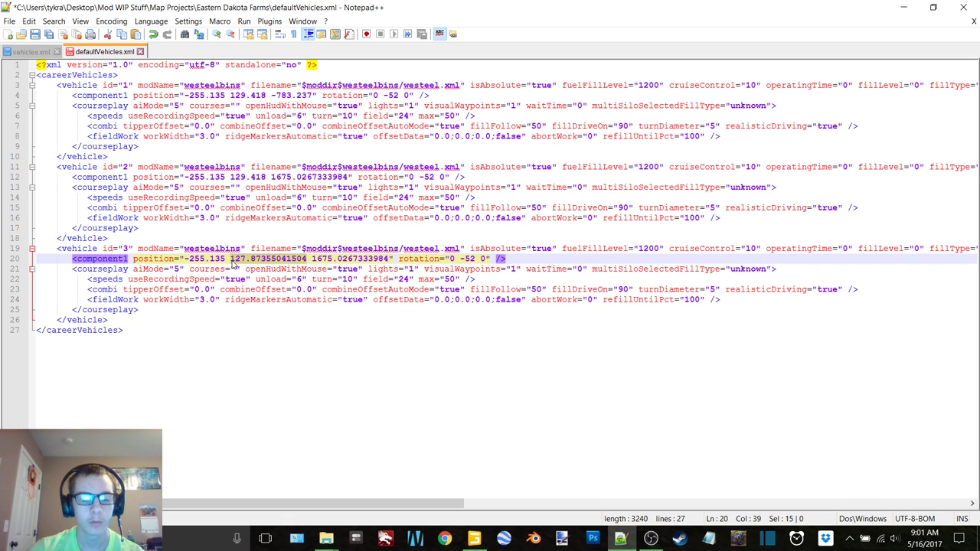
type("129.418")
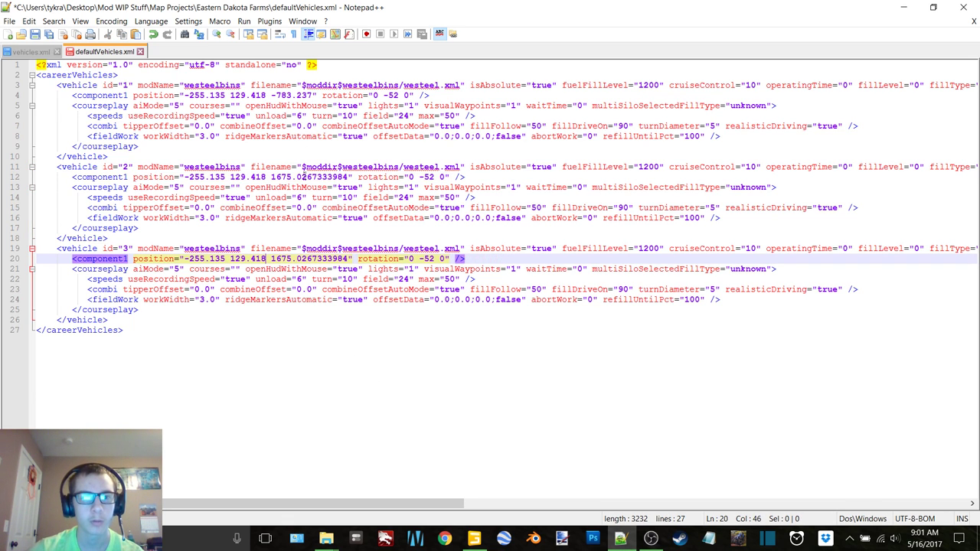
Copy the silo's Z -792.033 from GIANTS Editor over line 12's Z value
left_click(474, 539)
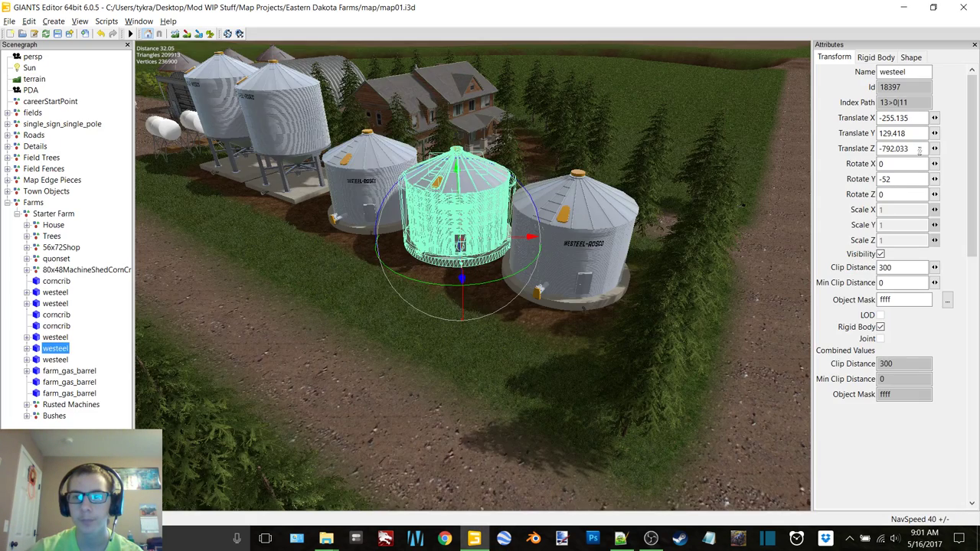
double_click(908, 148)
key("ctrl+c")
left_click(618, 539)
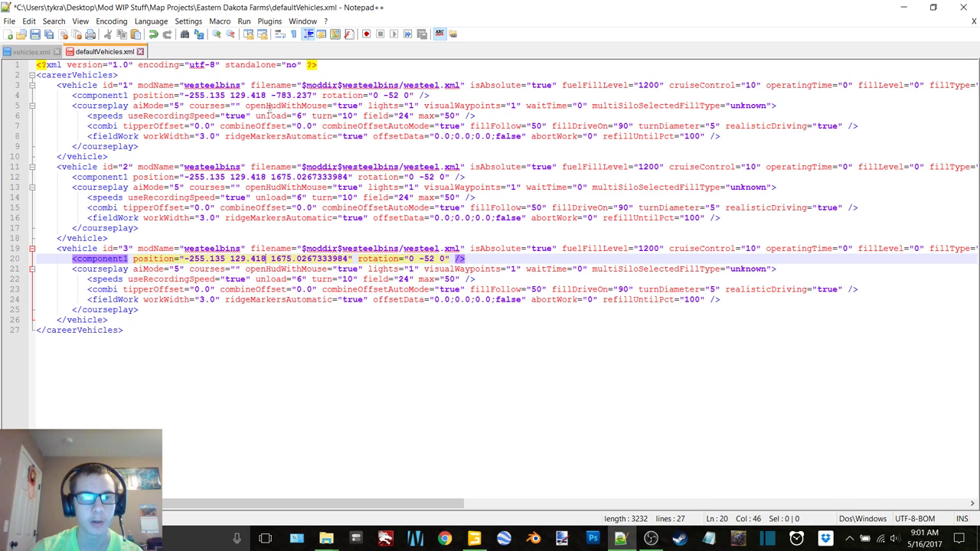
left_click_drag(350, 177, 271, 177)
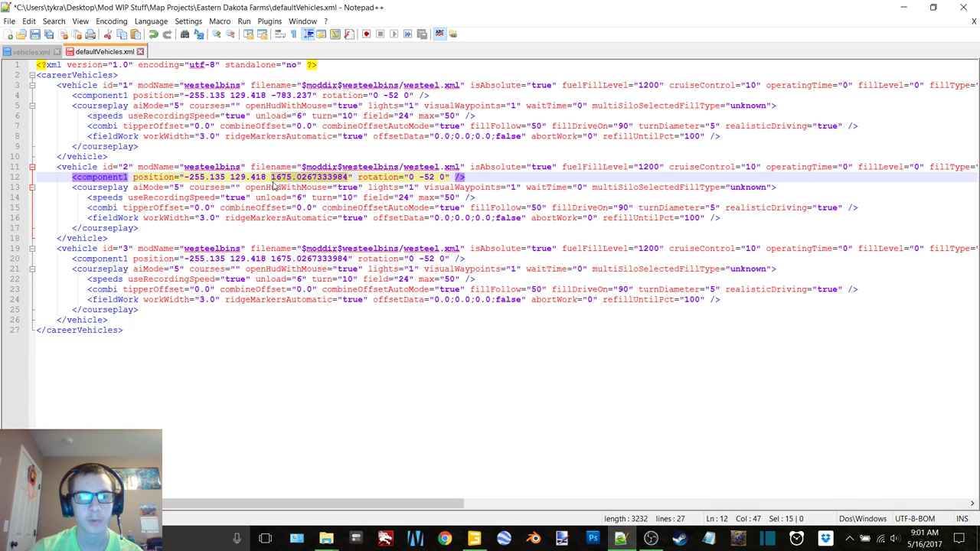
key("ctrl+v")
Select the next westeel silo and its Z position -800.707 in GIANTS Editor
left_click(474, 539)
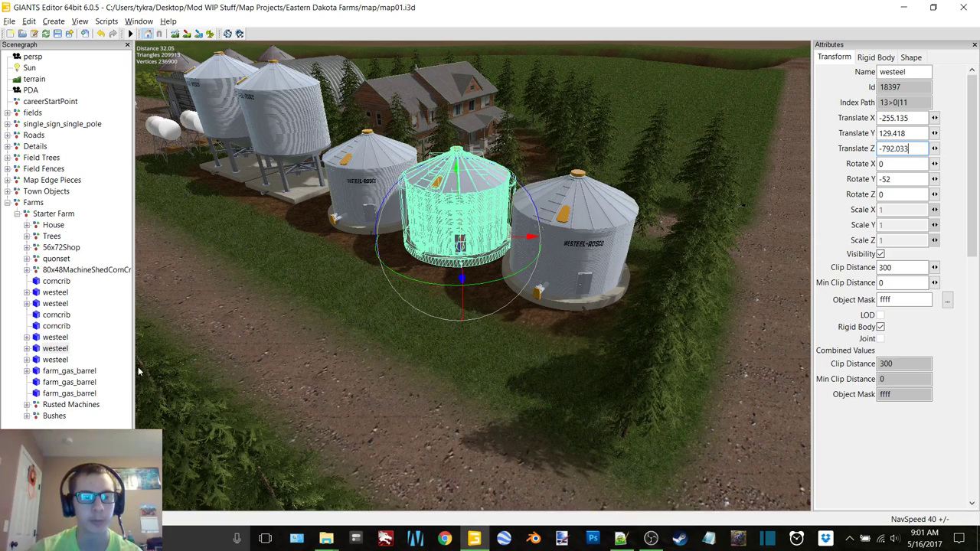
left_click(56, 303)
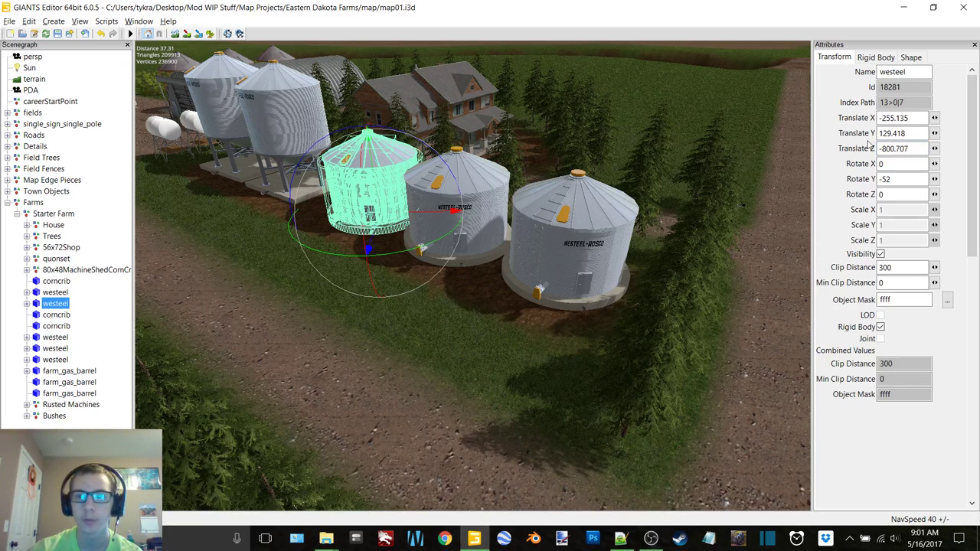
left_click_drag(921, 149, 863, 154)
key("ctrl+c")
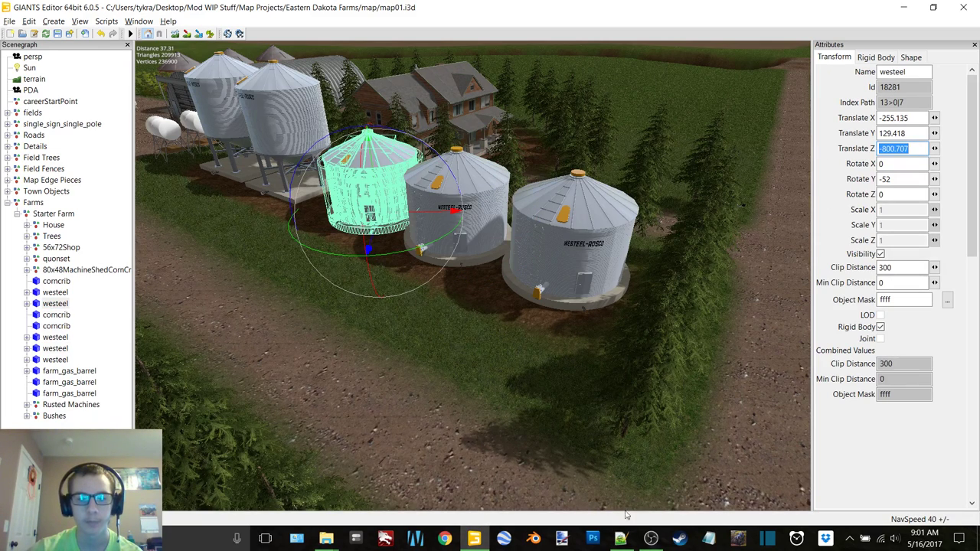
Paste -800.707 over the third vehicle's Z position in defaultVehicles.xml
left_click(622, 538)
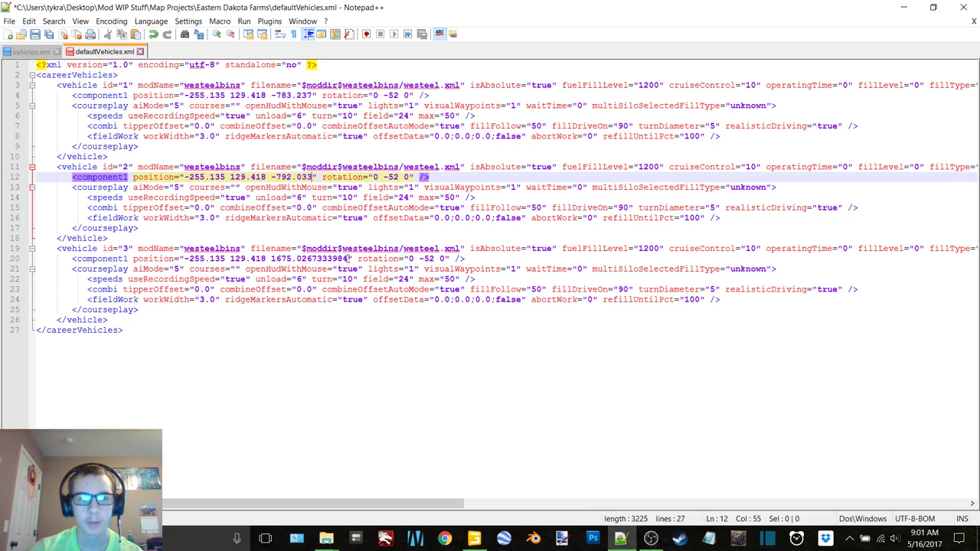
left_click_drag(349, 260, 270, 260)
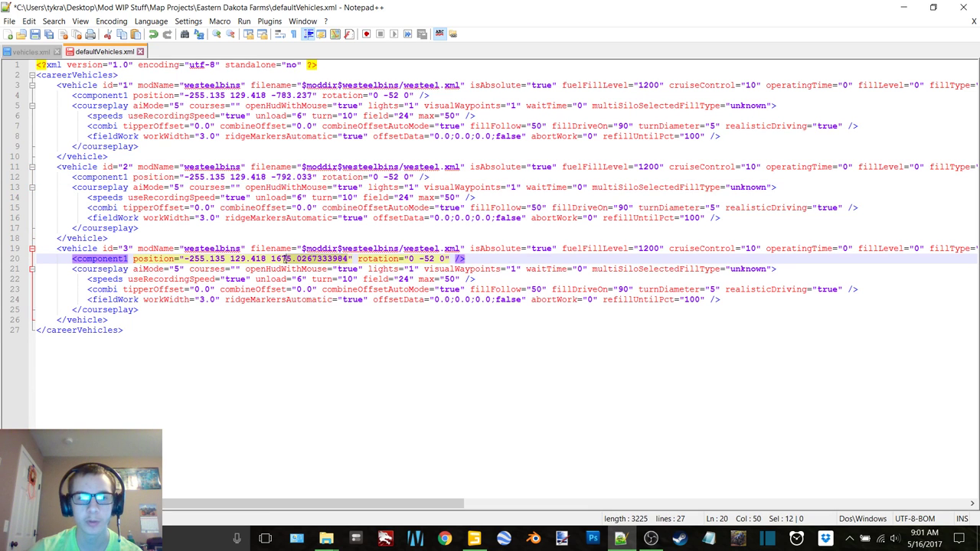
key("ctrl+v")
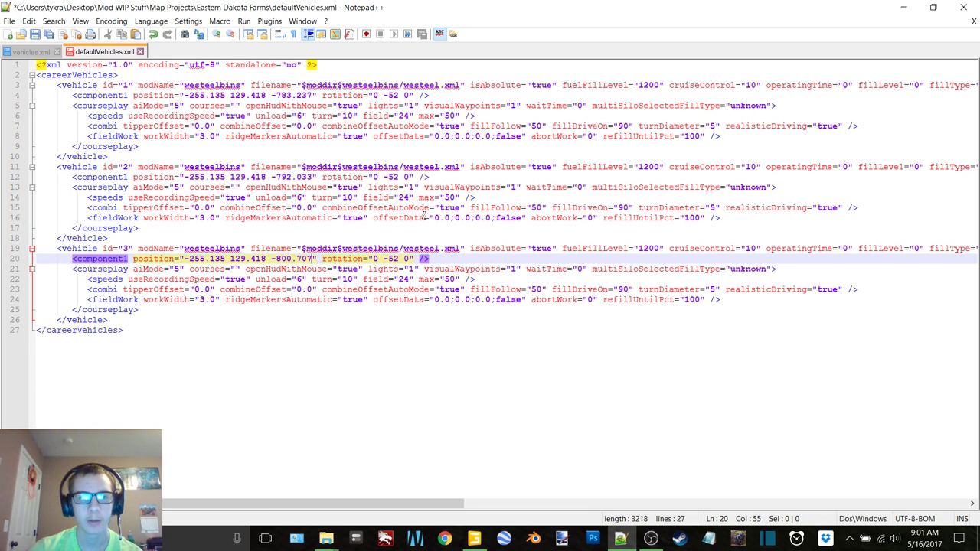
Copy the id 17 hopper bin block from vehicles.xml and add it as vehicle id 4
left_click(36, 52)
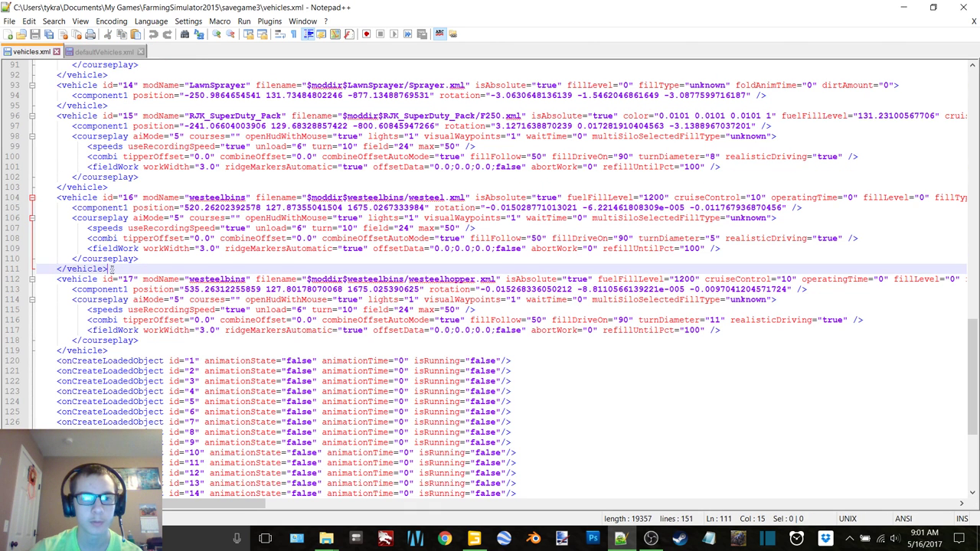
left_click_drag(112, 269, 128, 353)
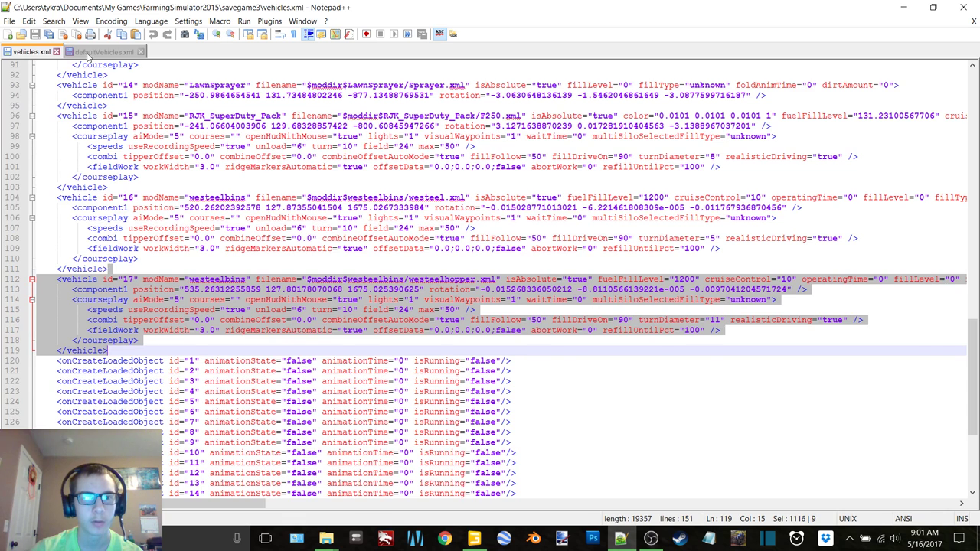
left_click(90, 52)
left_click(112, 320)
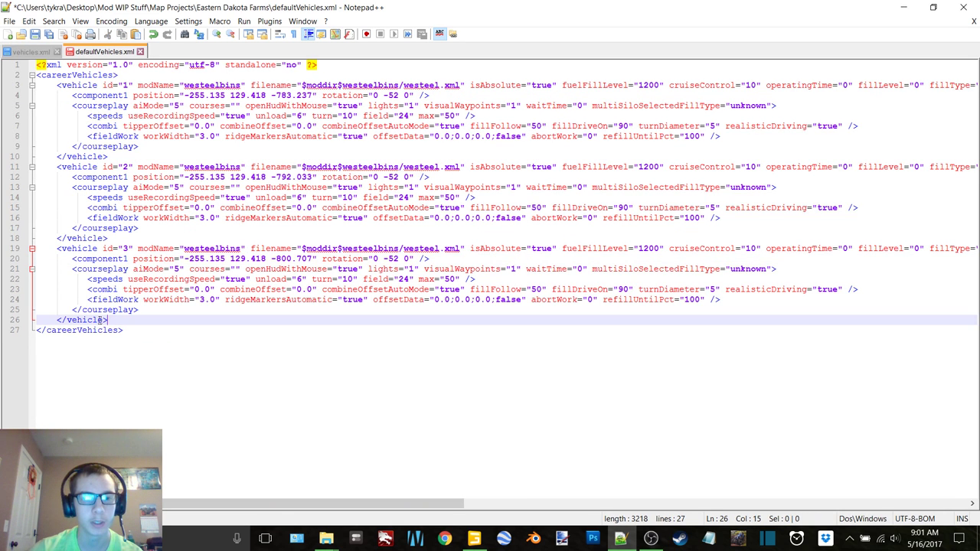
key("Return")
key("ctrl+v")
left_click(131, 330)
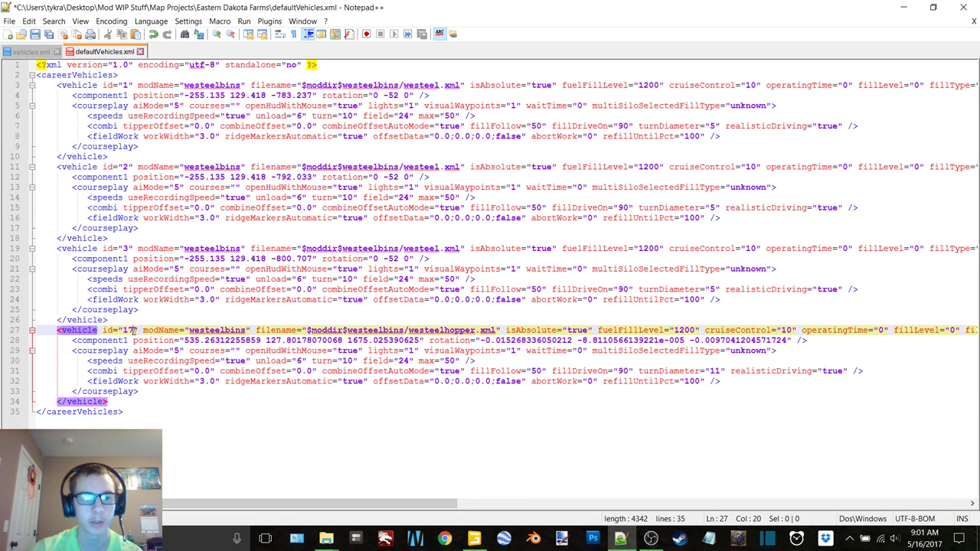
key("BackSpace")
key("BackSpace")
type("4")
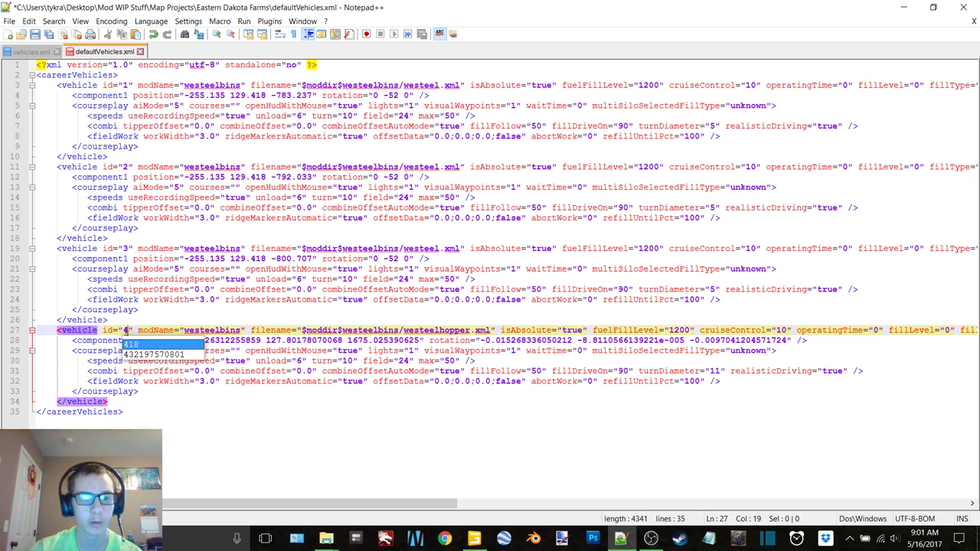
Add another copy of the hopper bin block as vehicle id 5
left_click(114, 404)
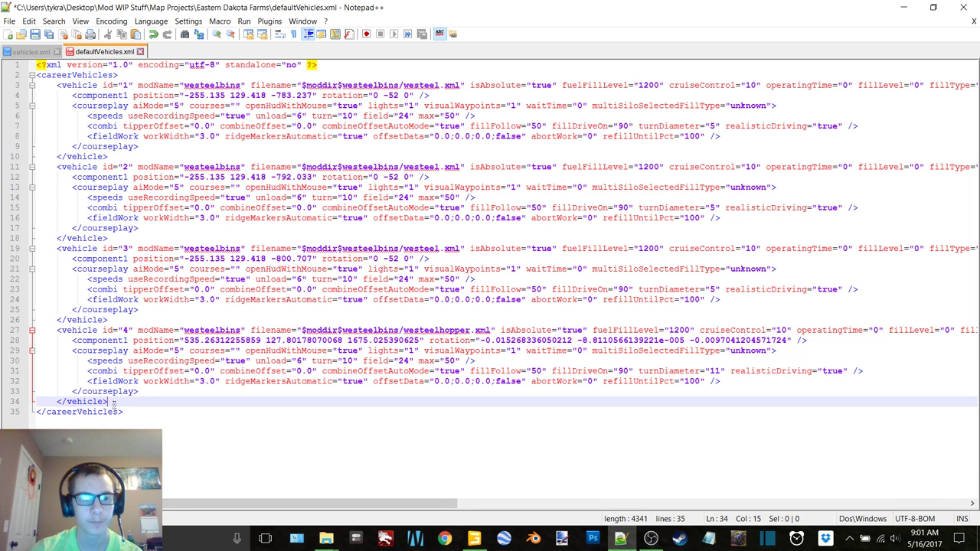
key("Return")
key("ctrl+v")
left_click(128, 412)
double_click(128, 412)
type("5")
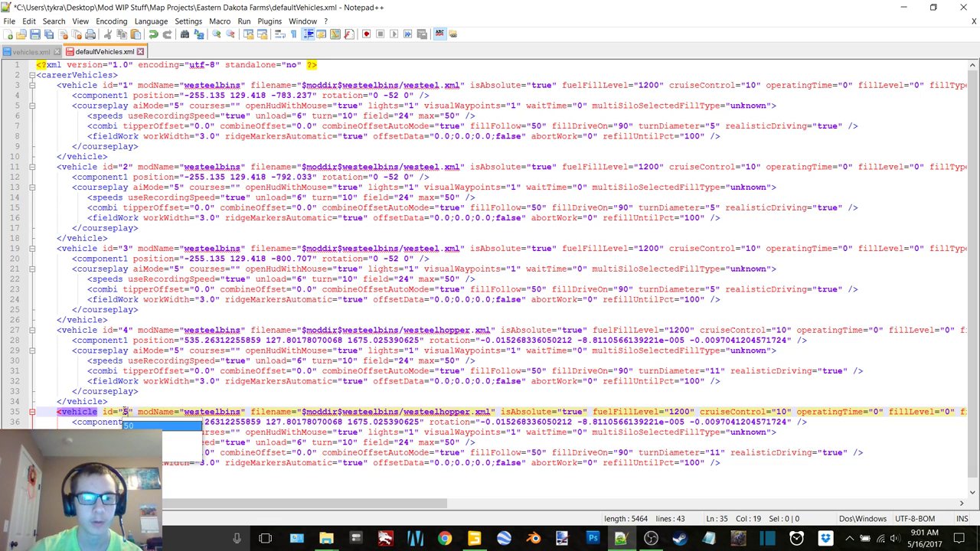
key("Left")
left_click(223, 326)
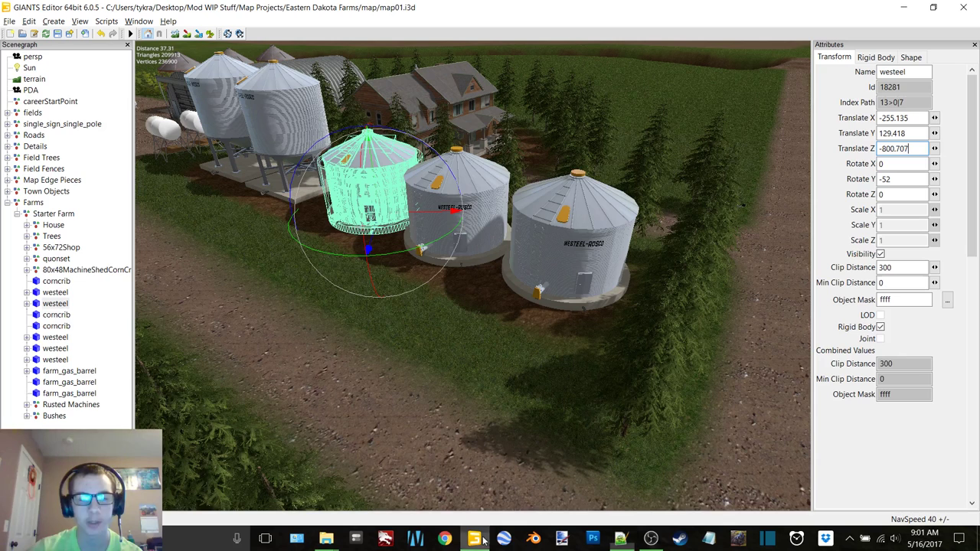
left_click(475, 539)
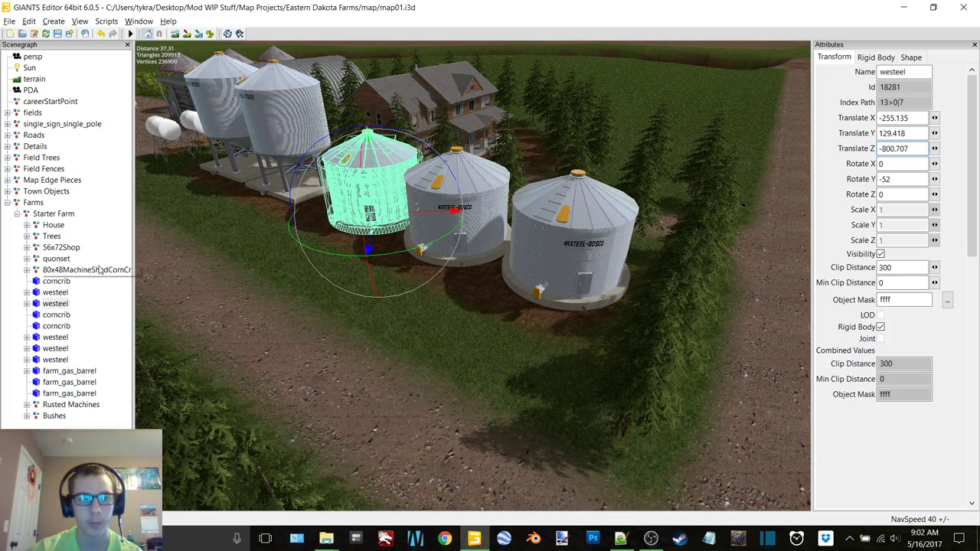
left_click(56, 293)
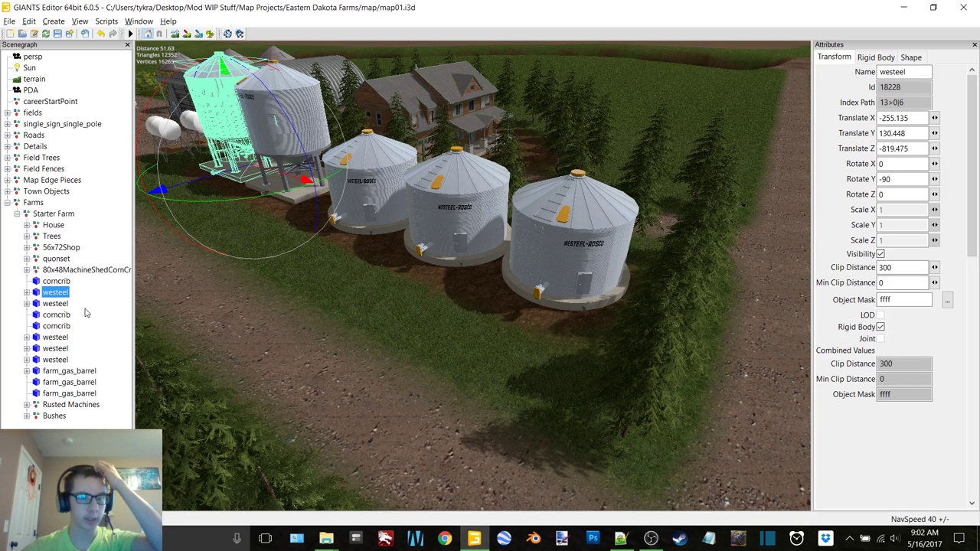
left_click(57, 359)
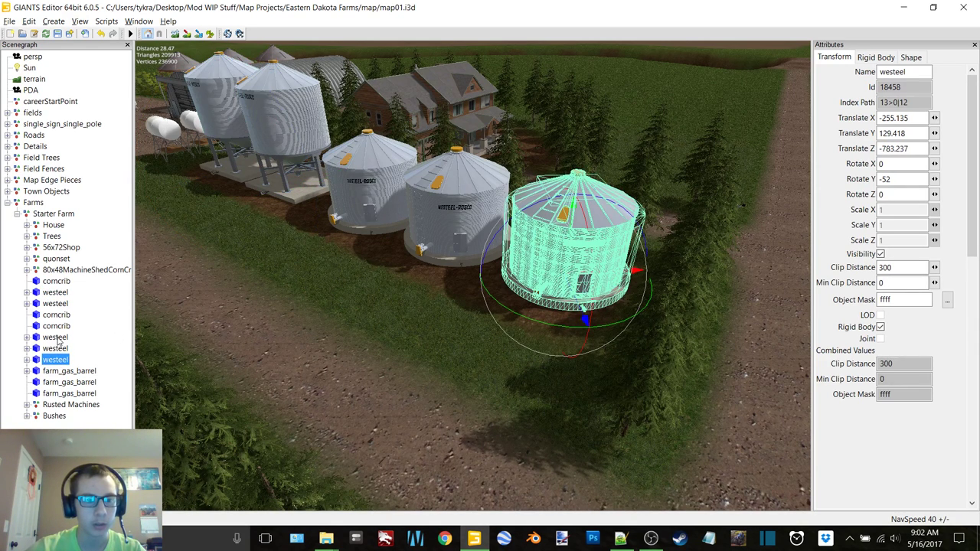
left_click(57, 338)
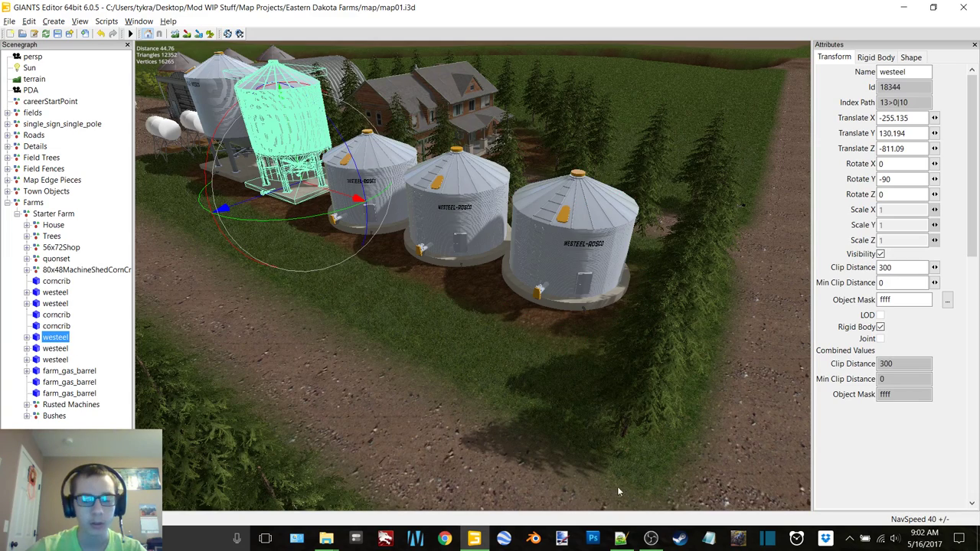
left_click(913, 119)
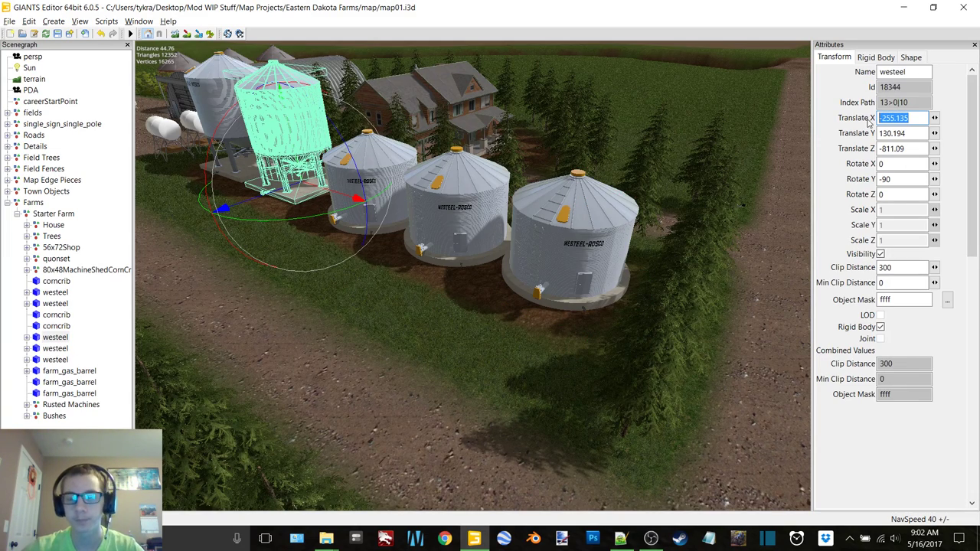
left_click(621, 538)
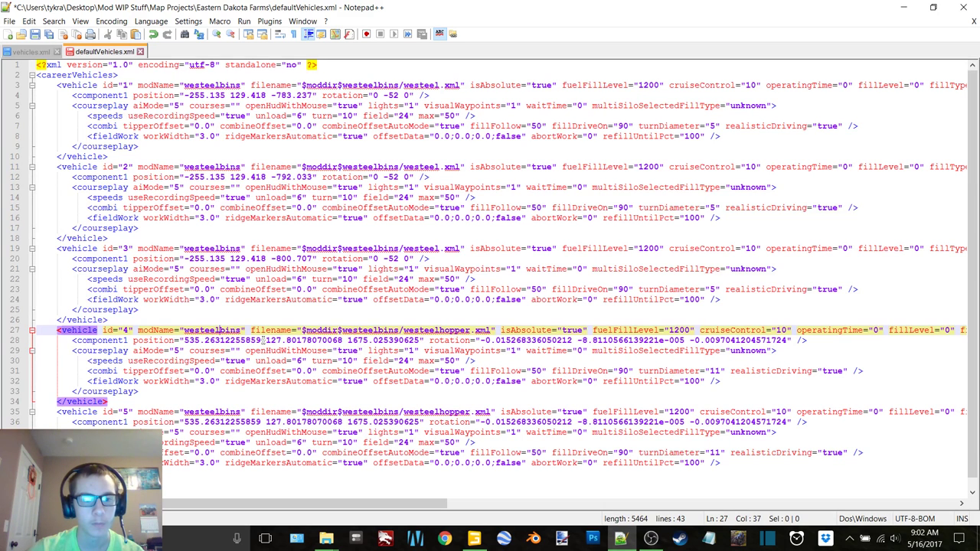
Paste -255.135 over vehicle 4's X position and select vehicle 5's X value
left_click_drag(262, 340, 183, 340)
type("-255.135")
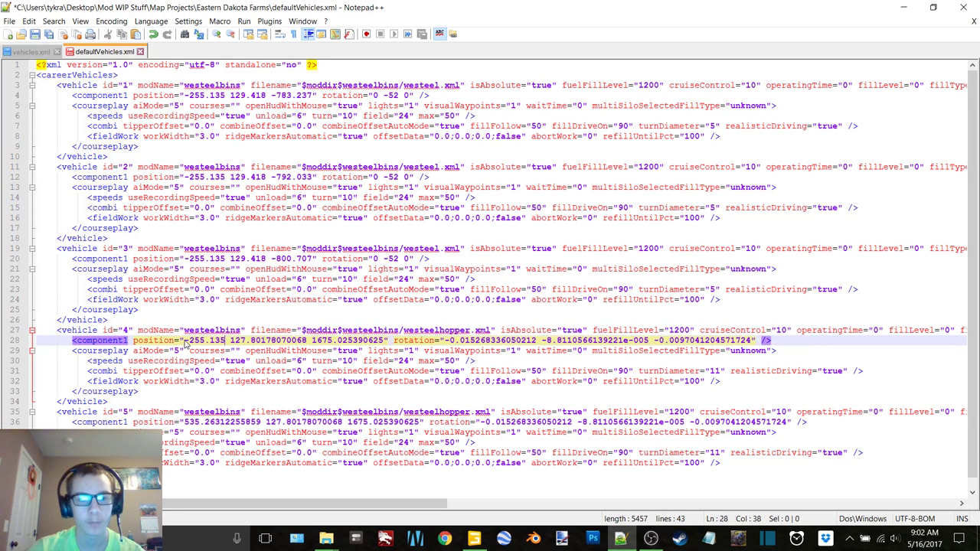
left_click_drag(264, 422, 200, 422)
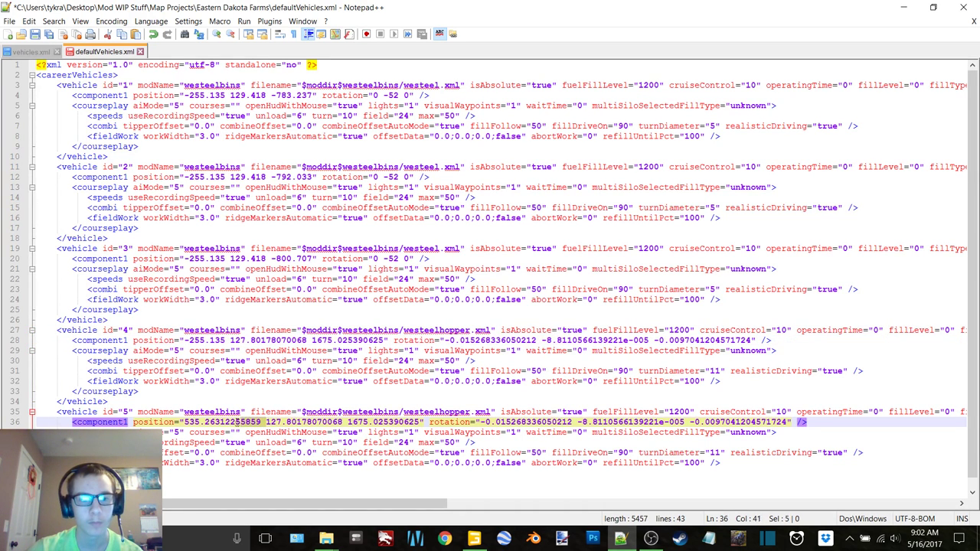
left_click(186, 422)
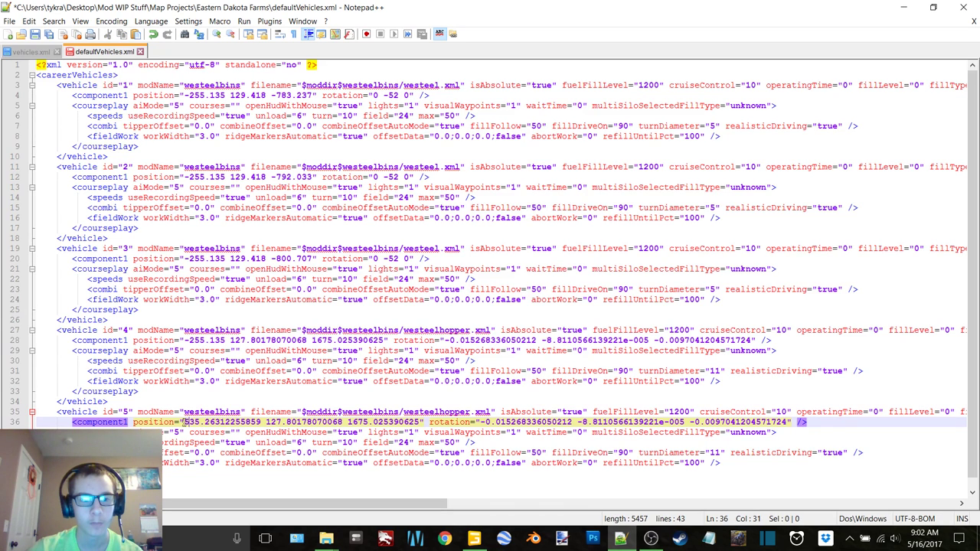
left_click_drag(185, 422, 261, 426)
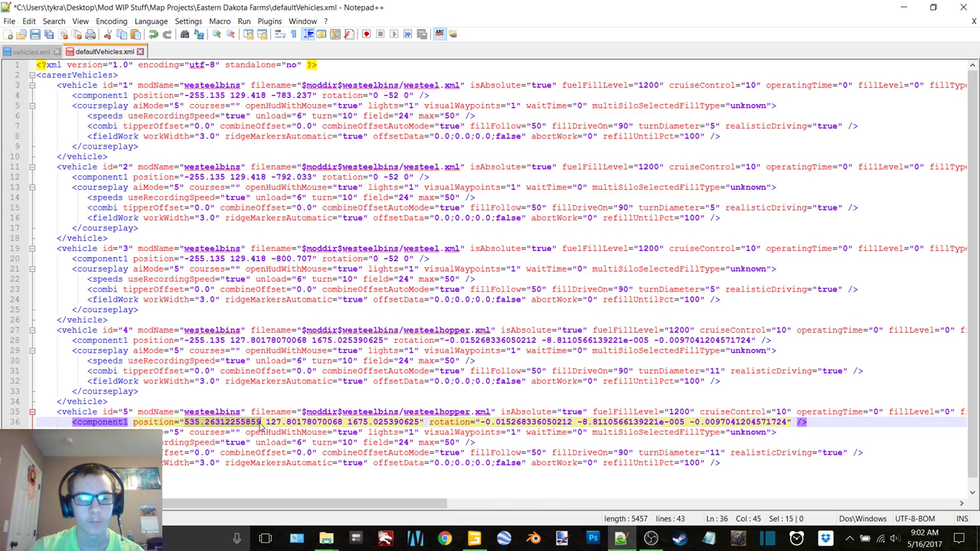
Compare the hopper silos and set the second hopper's Translate Y to 130.448
key("alt+Tab")
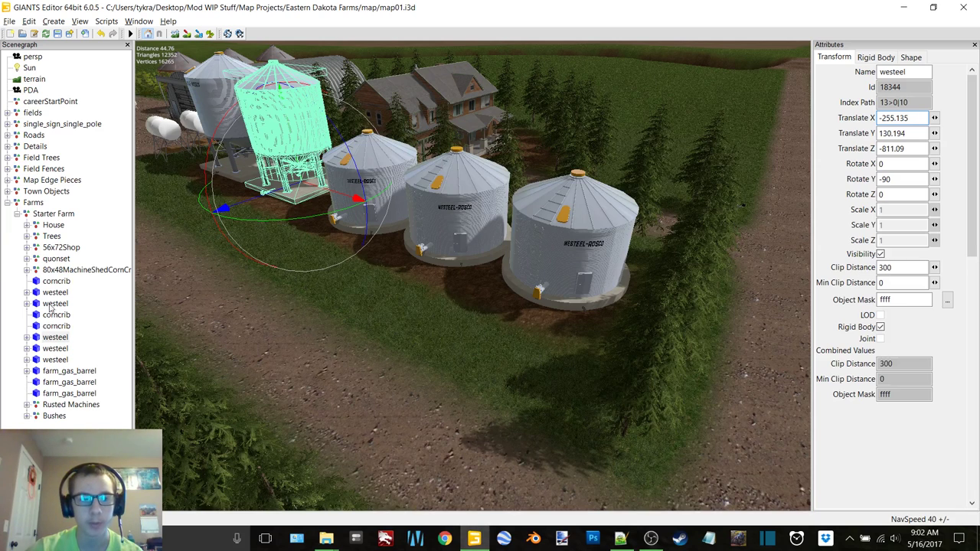
left_click(55, 293)
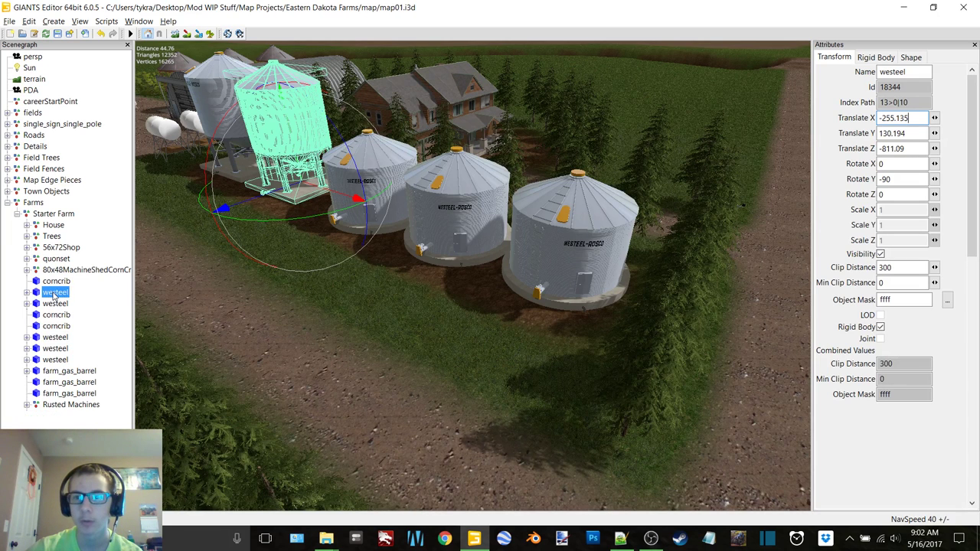
left_click(55, 338)
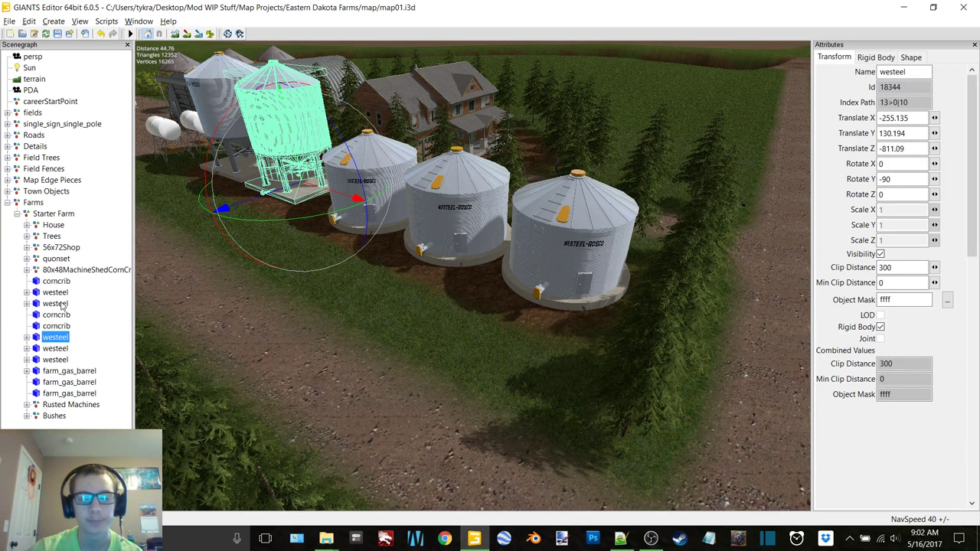
left_click(55, 303)
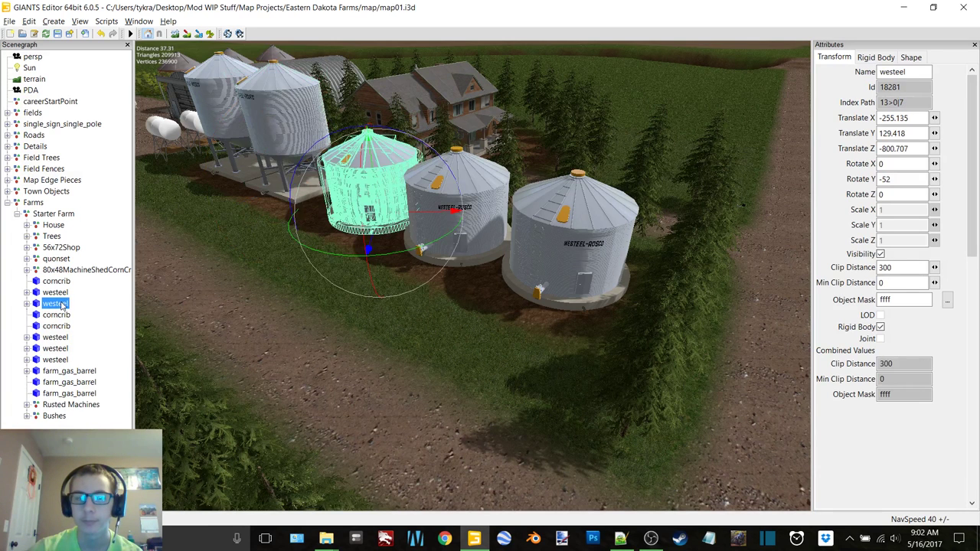
left_click(56, 338)
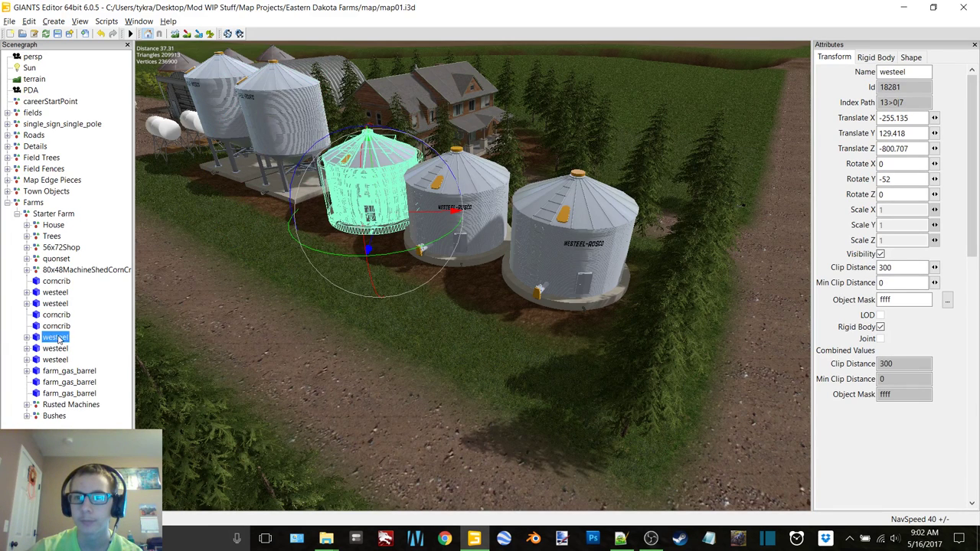
left_click(55, 294)
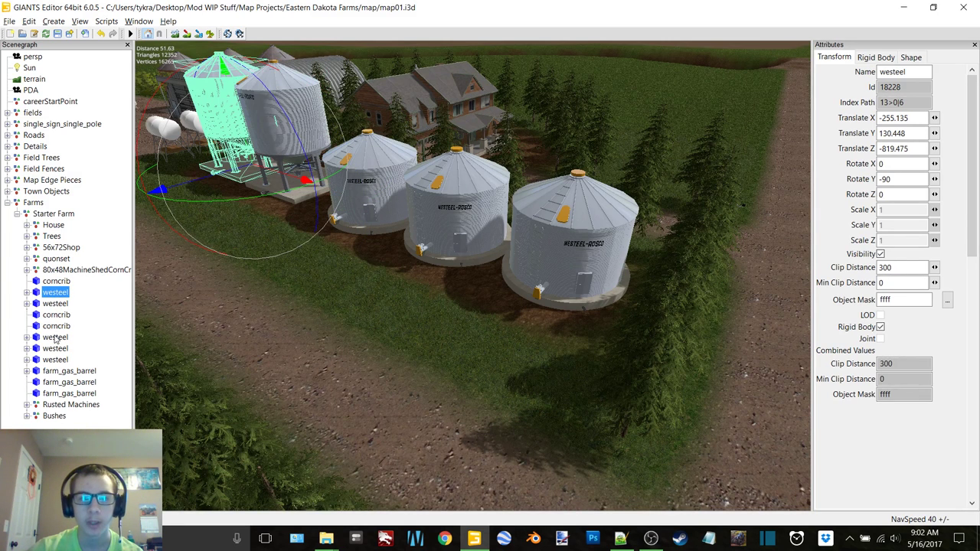
left_click(56, 338)
left_click_drag(910, 133, 896, 134)
type("448")
key("Return")
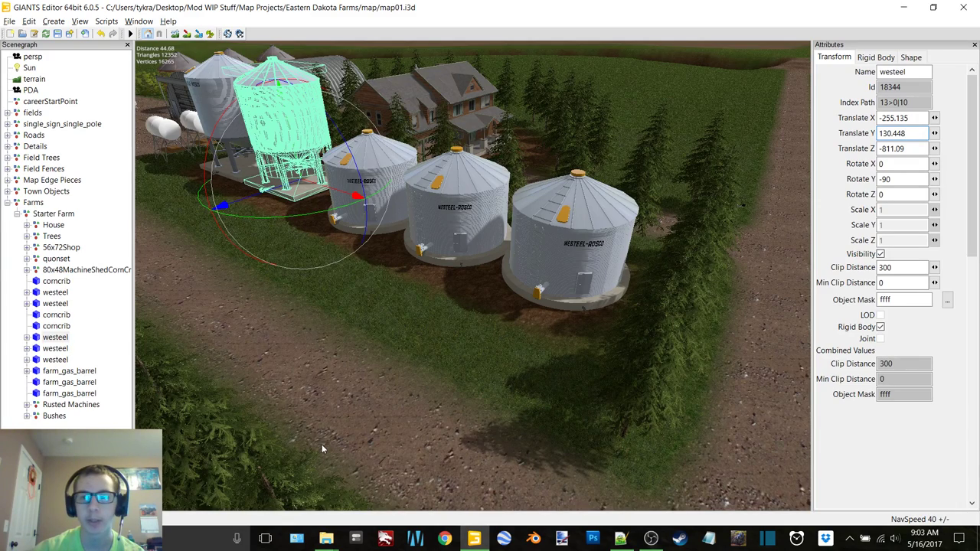
left_click(620, 540)
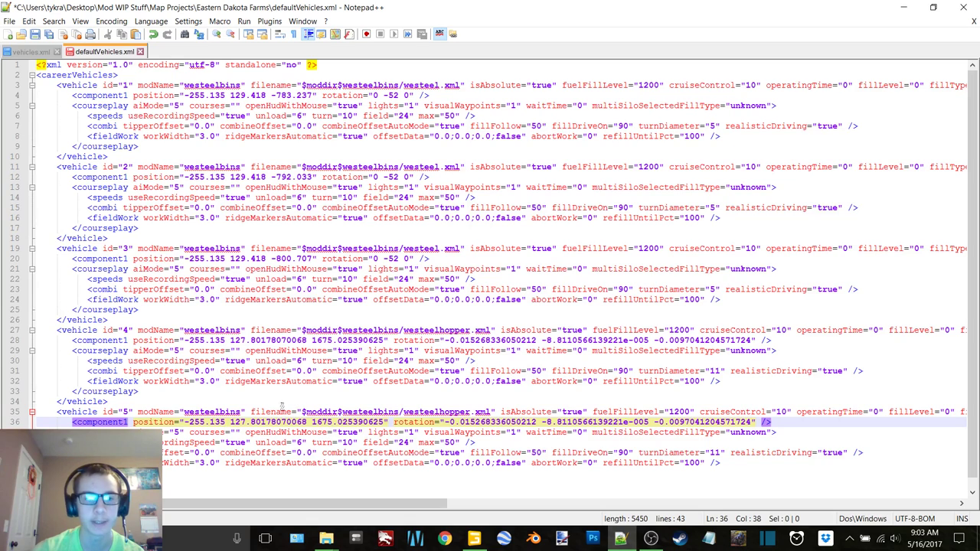
Copy the silo height 130.448 into the Y positions of vehicles 5 and 4
left_click(474, 540)
left_click_drag(916, 136, 867, 138)
key("ctrl+c")
left_click(621, 540)
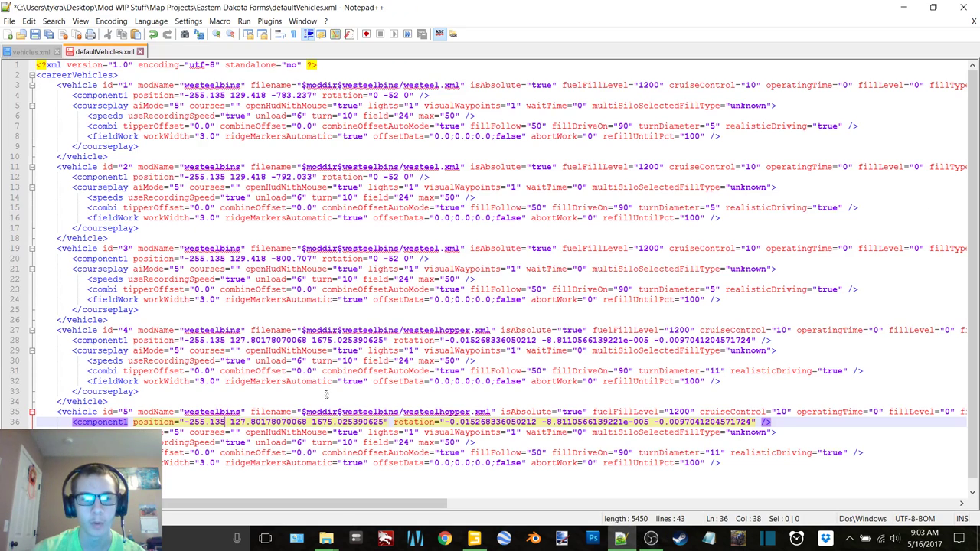
left_click_drag(232, 422, 310, 422)
key("ctrl+v")
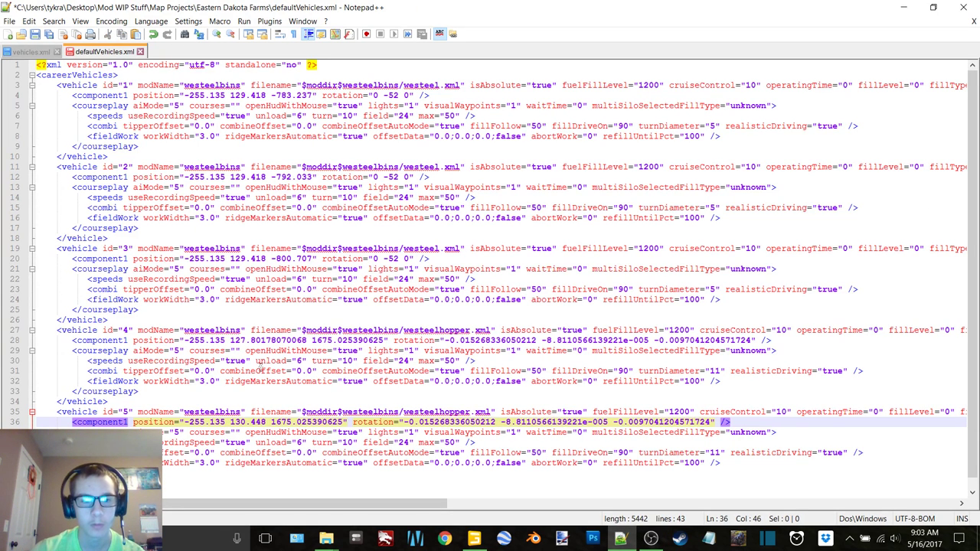
left_click_drag(232, 340, 310, 340)
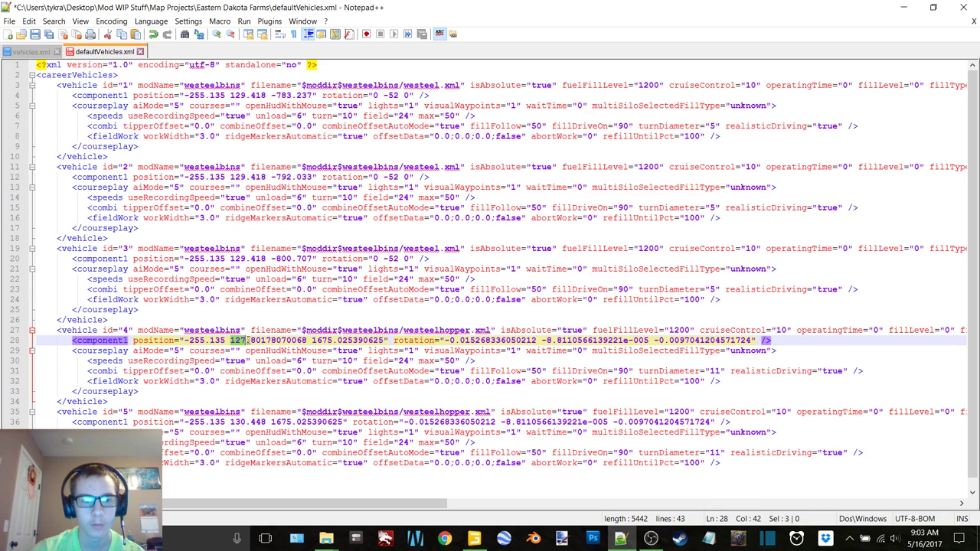
key("ctrl+v")
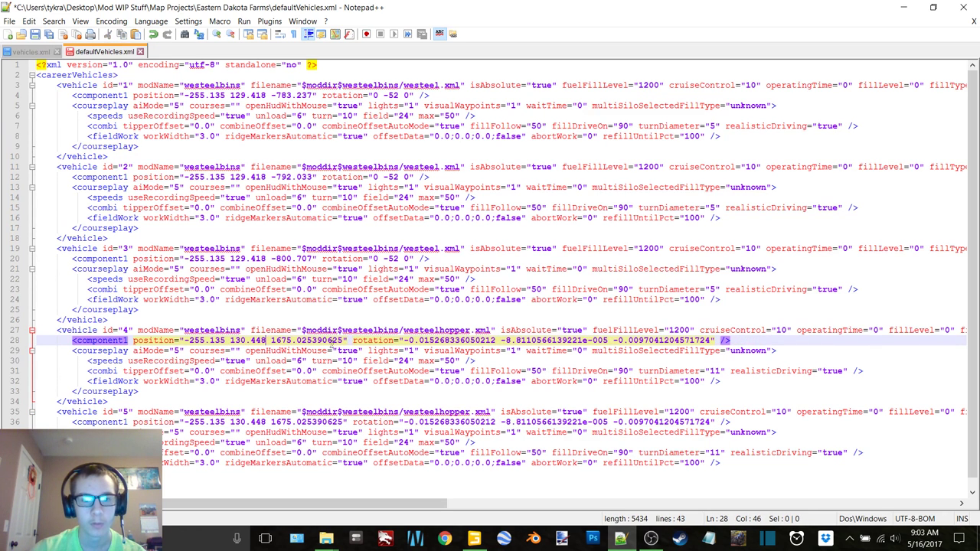
Set vehicle 4's rotation to 0 -90 0 after checking the silo's rotation
left_click_drag(496, 341, 403, 340)
type("0")
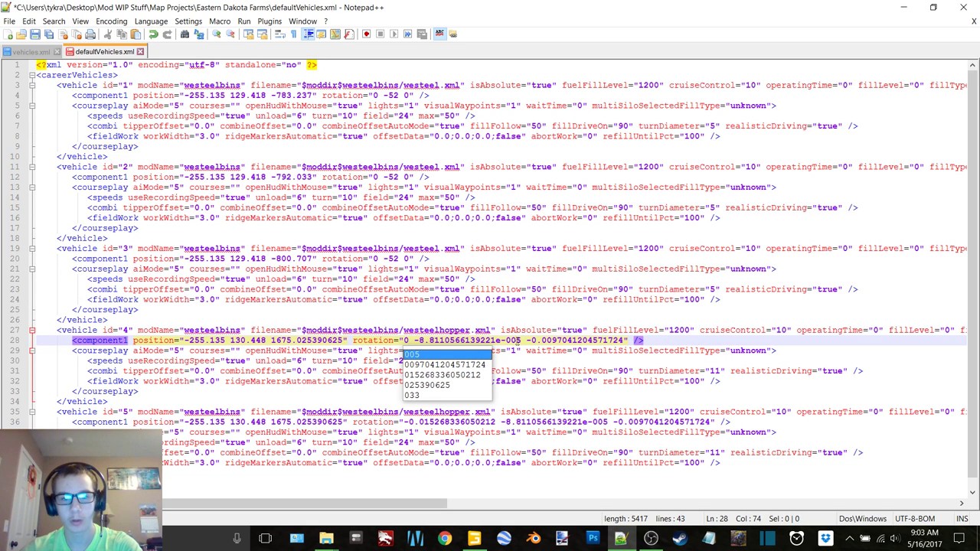
left_click_drag(525, 340, 414, 342)
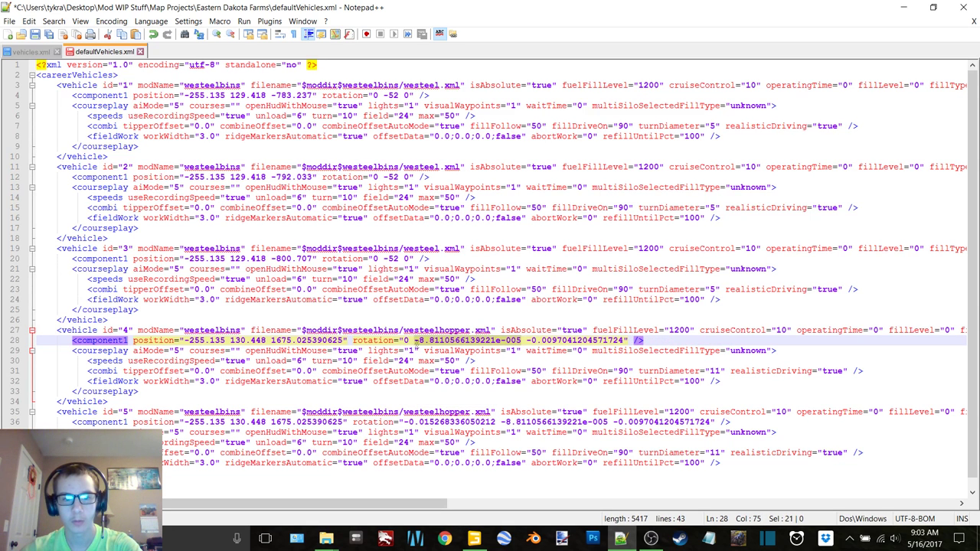
type("90")
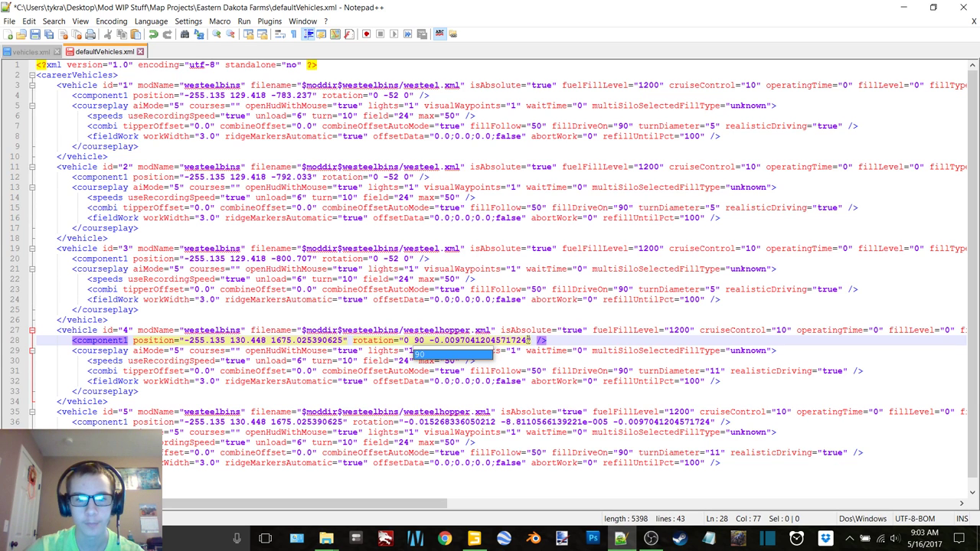
left_click_drag(530, 340, 430, 341)
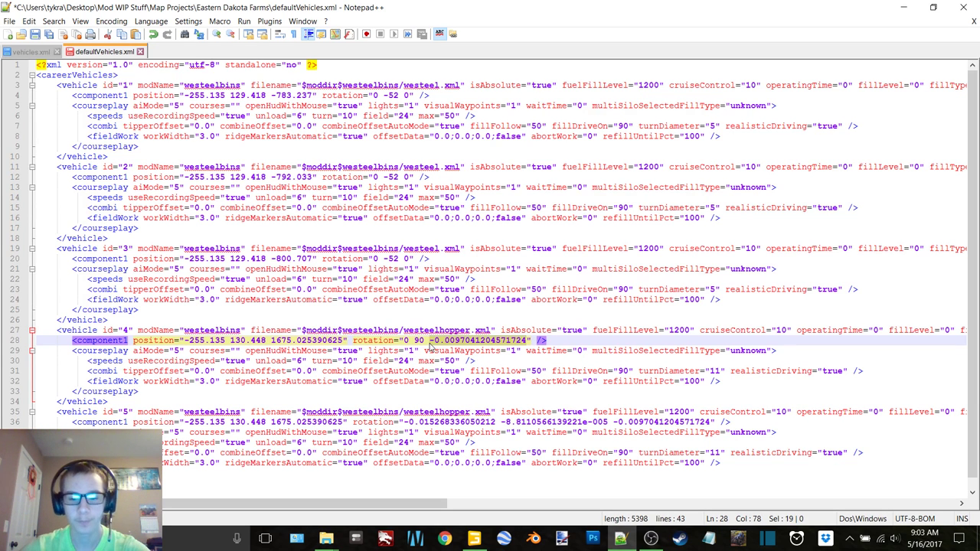
type("0")
left_click(474, 539)
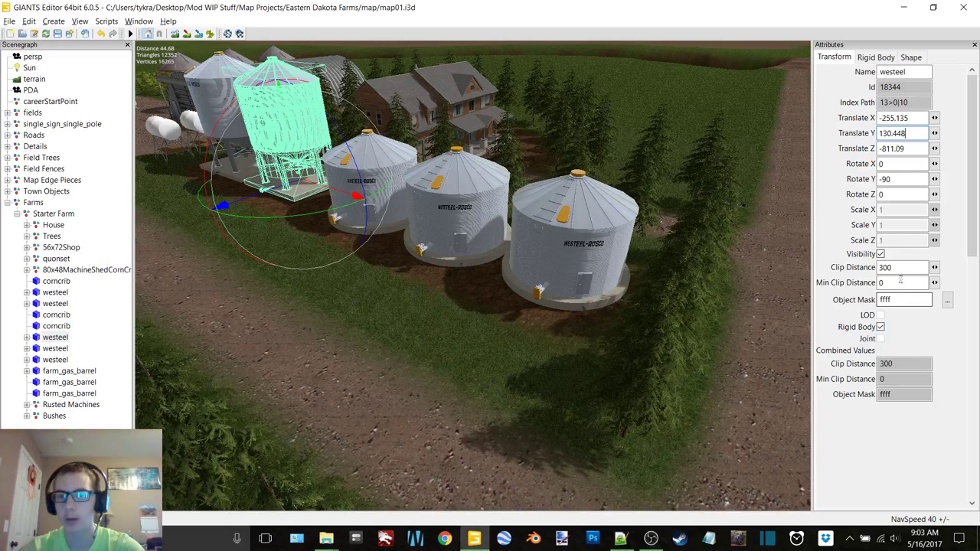
left_click(904, 7)
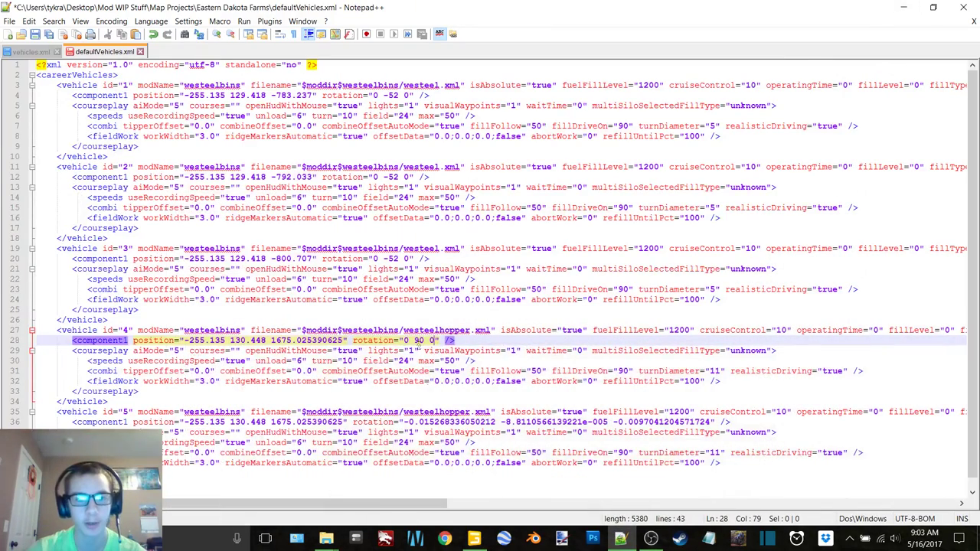
left_click(417, 341)
type("-")
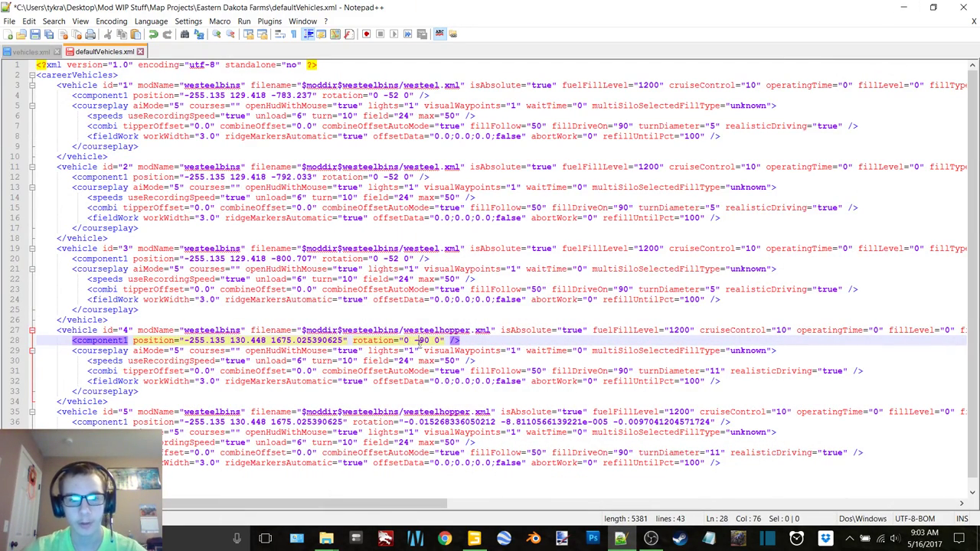
Set vehicle 5's rotation on line 36 to 0 -90 0
left_click_drag(496, 422, 429, 422)
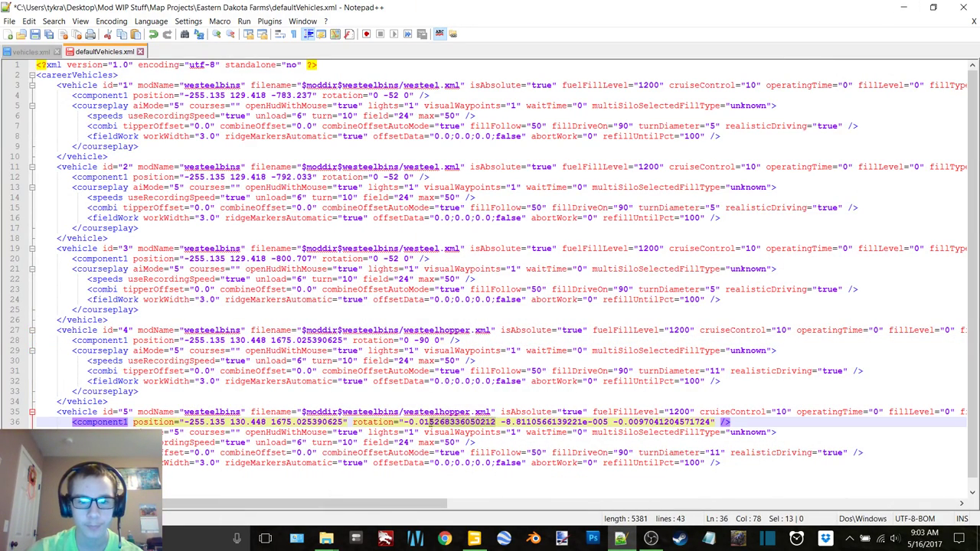
key("BackSpace")
key("BackSpace")
key("BackSpace")
type("0")
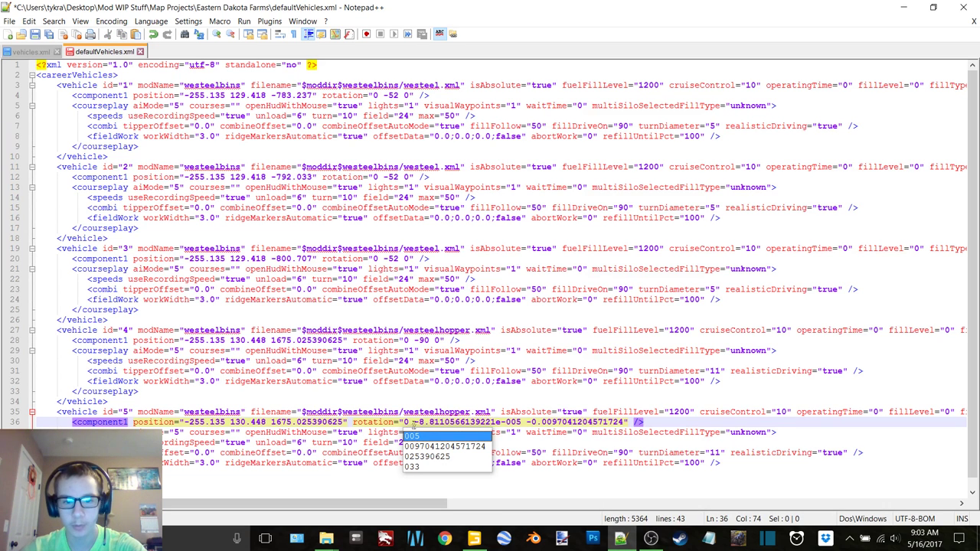
left_click_drag(419, 423, 522, 428)
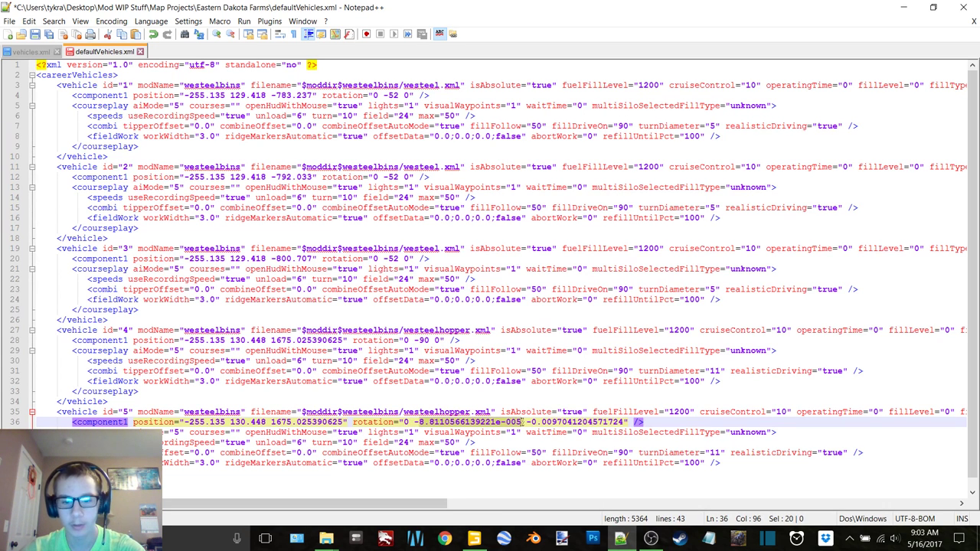
type("90")
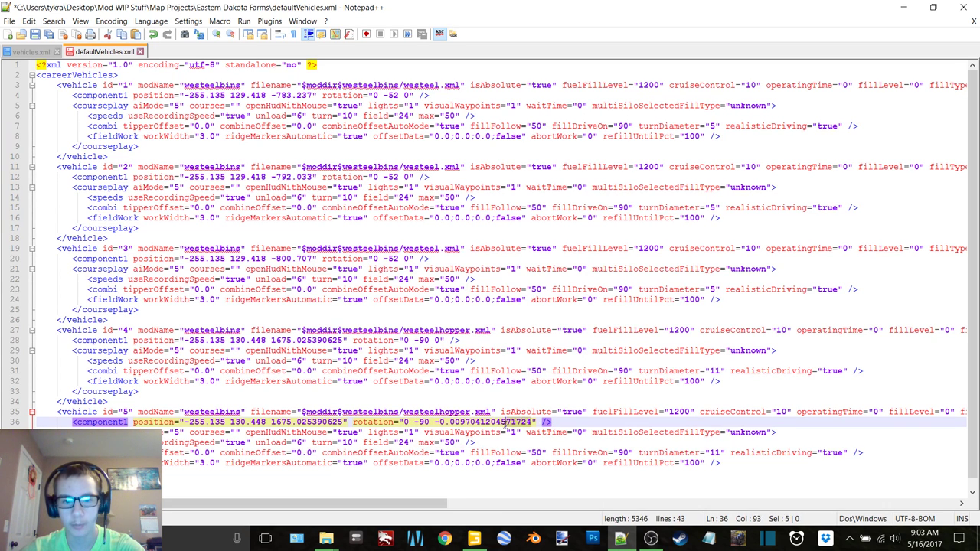
left_click_drag(535, 422, 442, 422)
key("BackSpace")
key("BackSpace")
key("BackSpace")
type("0")
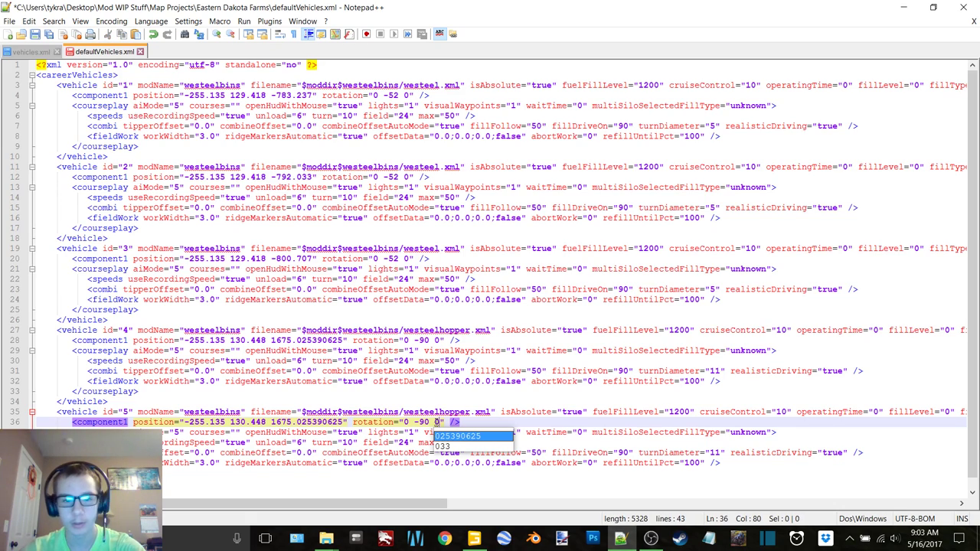
left_click(262, 422)
Set vehicle 4's Z position to the first hopper bin's -811.09
left_click(475, 538)
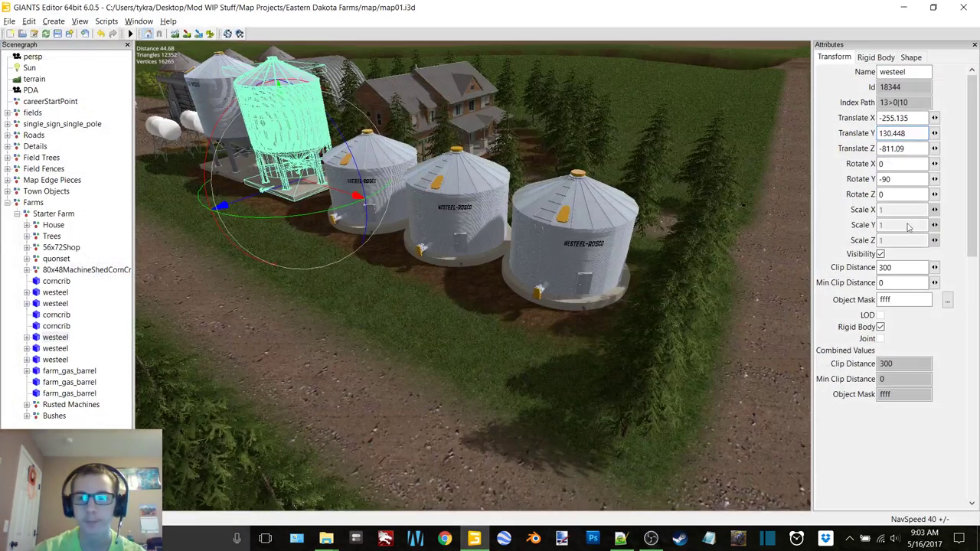
double_click(911, 150)
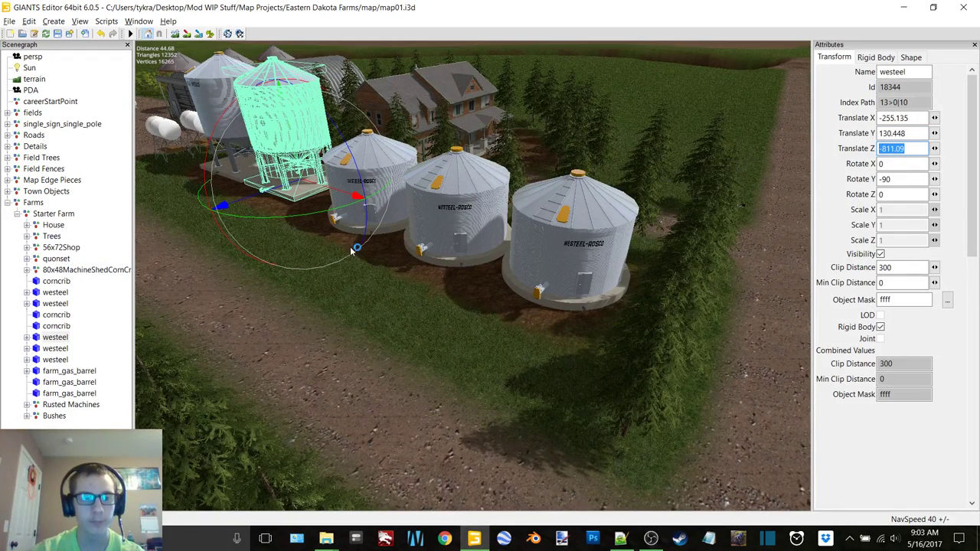
left_click(62, 294)
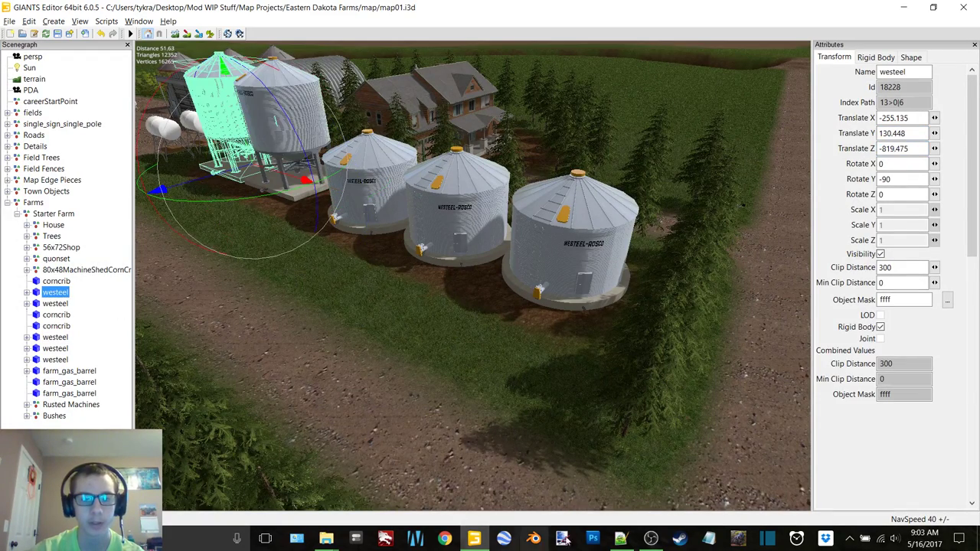
left_click(621, 539)
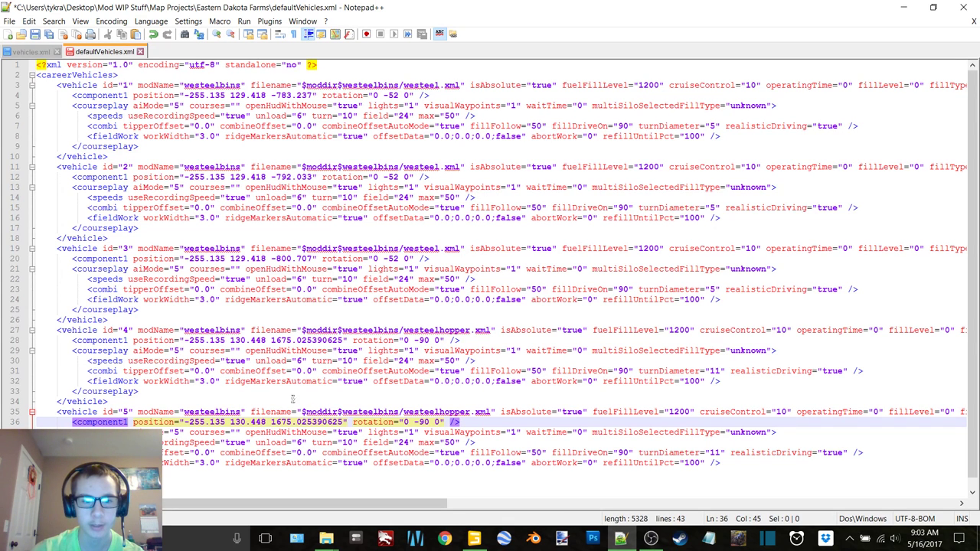
left_click_drag(344, 340, 270, 340)
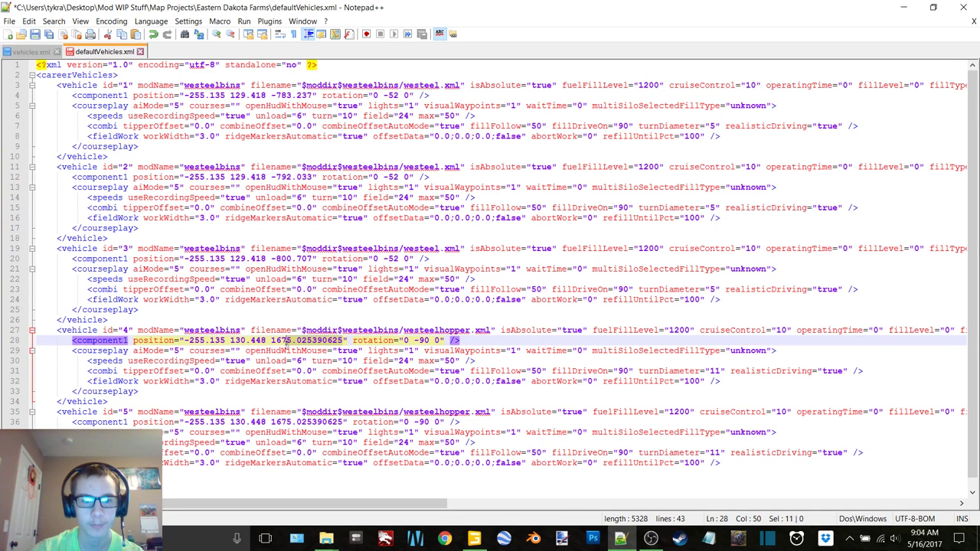
type("-811.09")
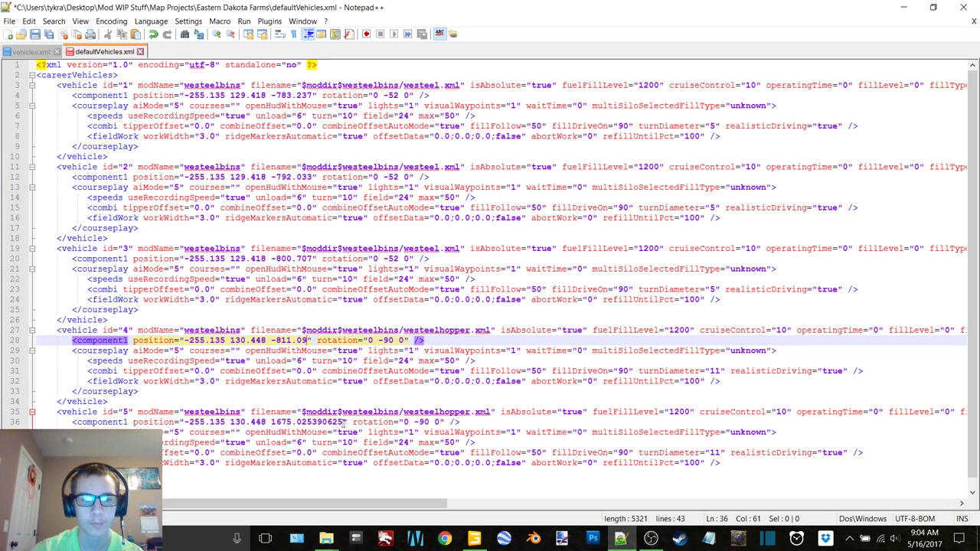
Copy the second hopper bin's Z -819.475 into vehicle 5's position
left_click_drag(343, 422, 272, 422)
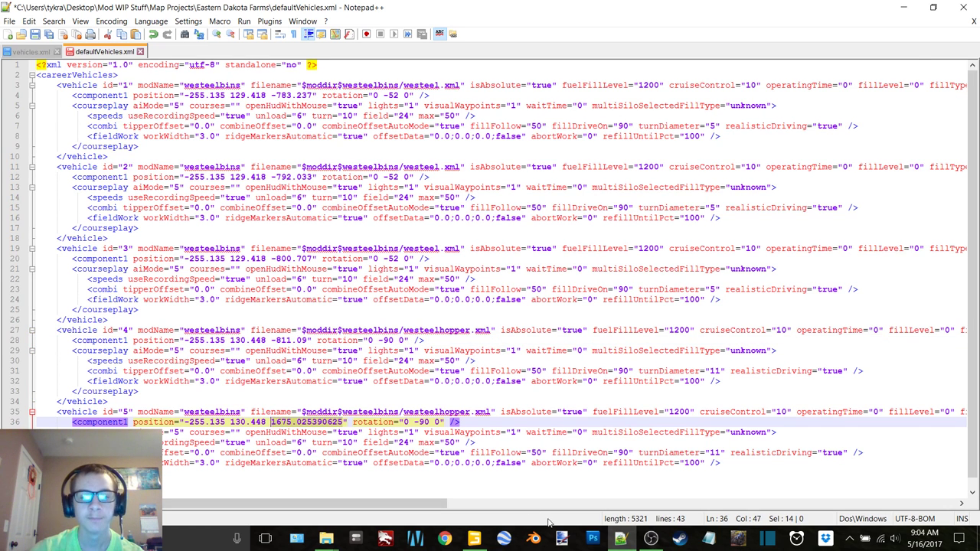
left_click(474, 538)
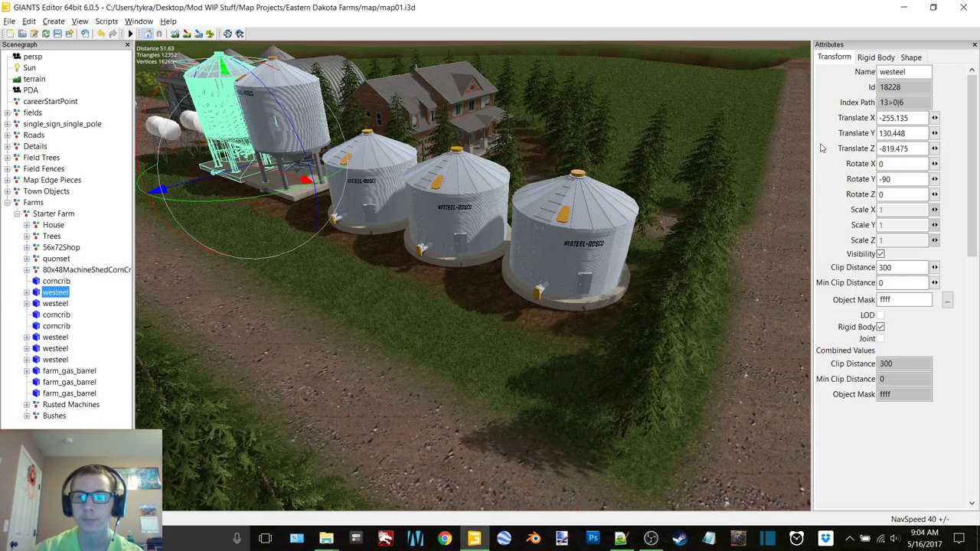
left_click_drag(911, 150, 866, 148)
key("ctrl+c")
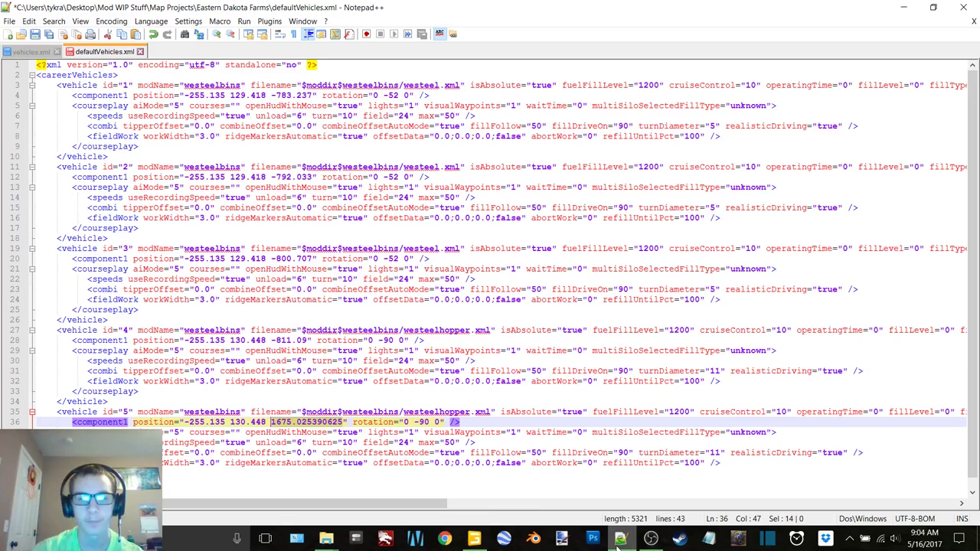
left_click(621, 538)
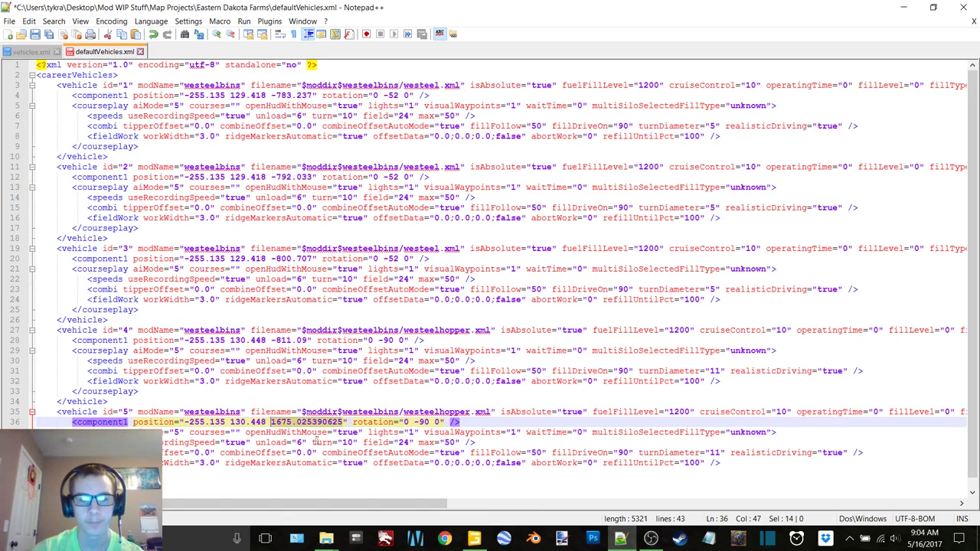
key("ctrl+v")
Select the five westeel bins in the Scenegraph and delete them from the map
left_click(474, 539)
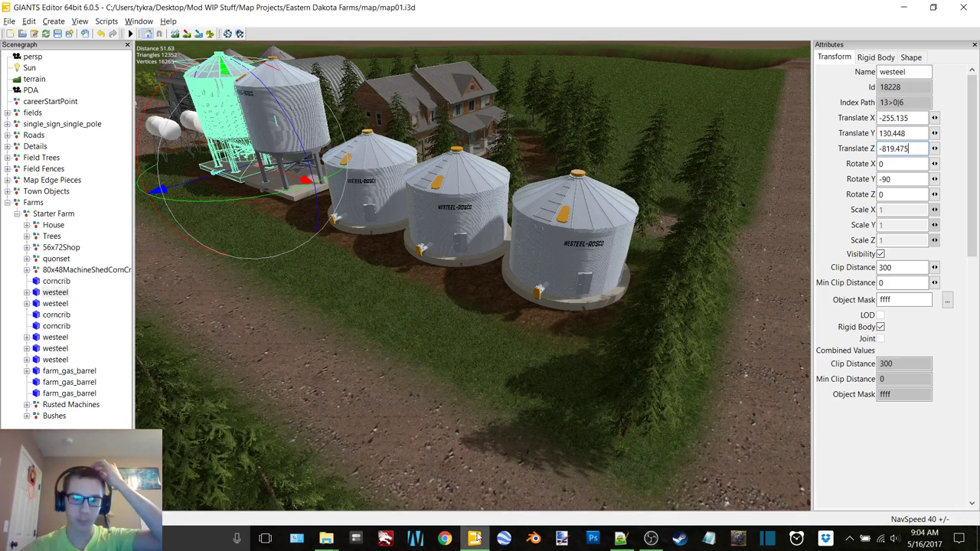
left_click(61, 305, "ctrl")
left_click(61, 338, "ctrl")
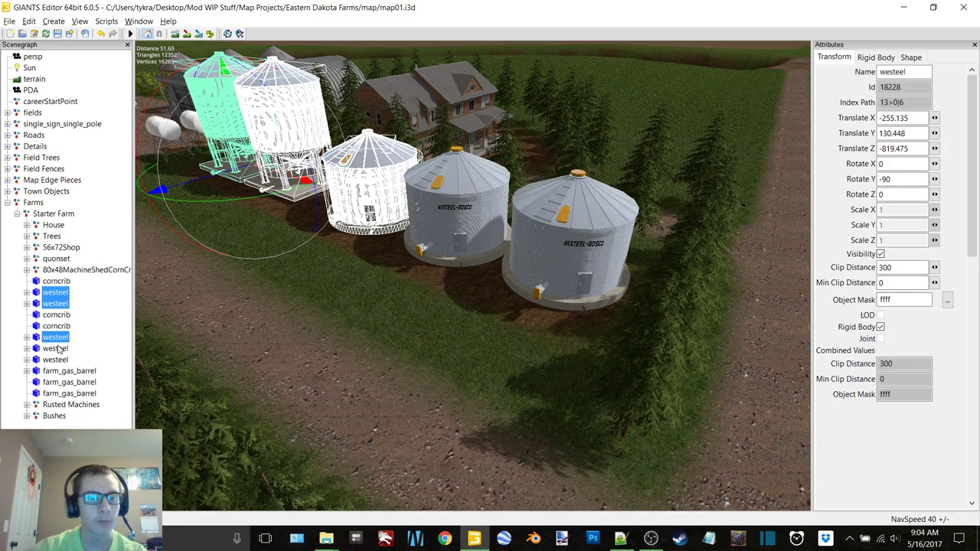
left_click(58, 349, "ctrl")
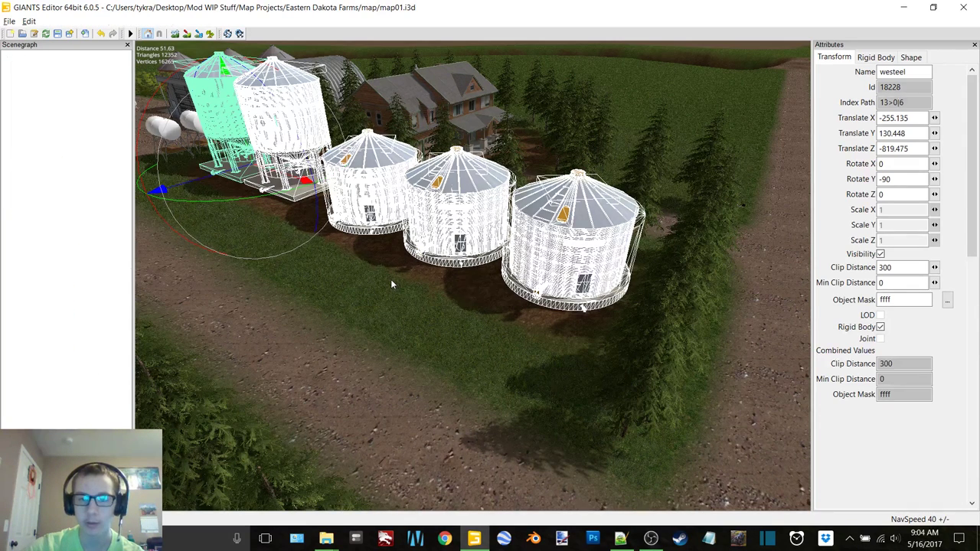
key("Delete")
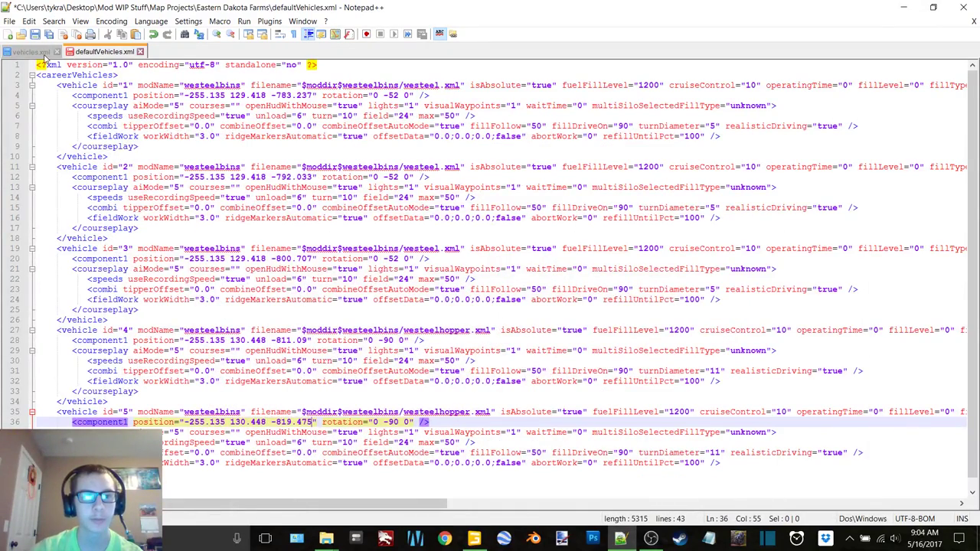
Copy the RJK_SuperDuty_Pack pickup block into defaultVehicles.xml after vehicle 5
left_click(40, 52)
scroll(279, 281, "up", 10)
scroll(279, 280, "up", 10)
scroll(279, 281, "up", 10)
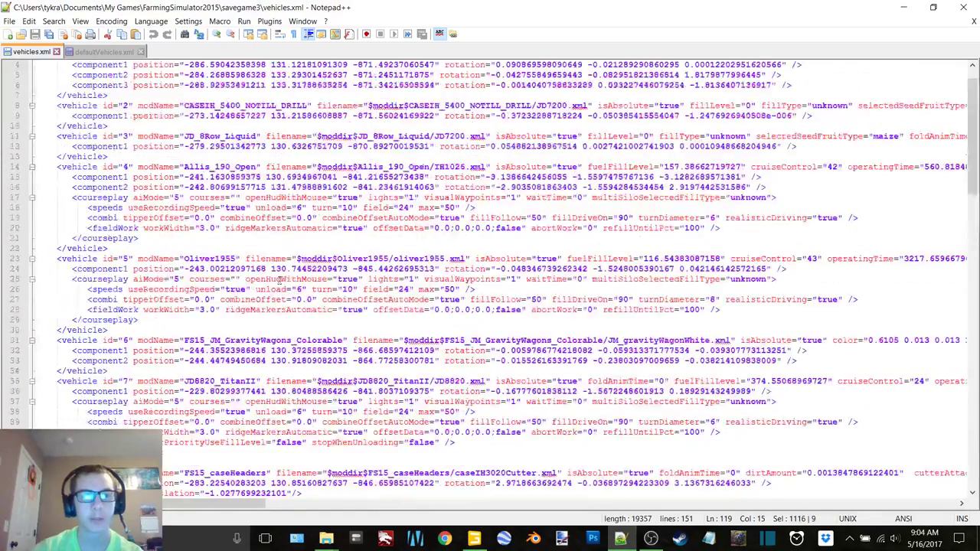
scroll(278, 280, "down", 8)
scroll(282, 264, "down", 9)
scroll(285, 249, "down", 5)
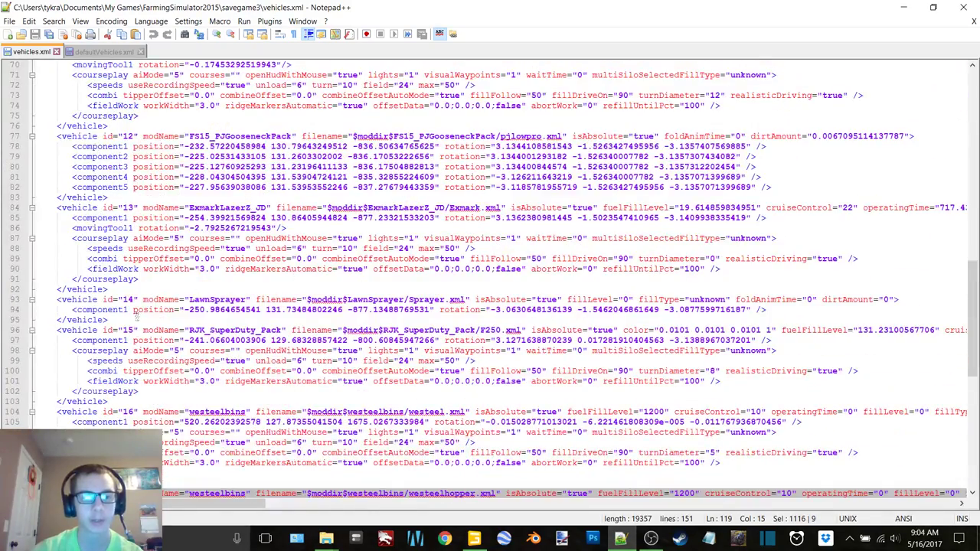
left_click_drag(111, 320, 121, 401)
key("ctrl+c")
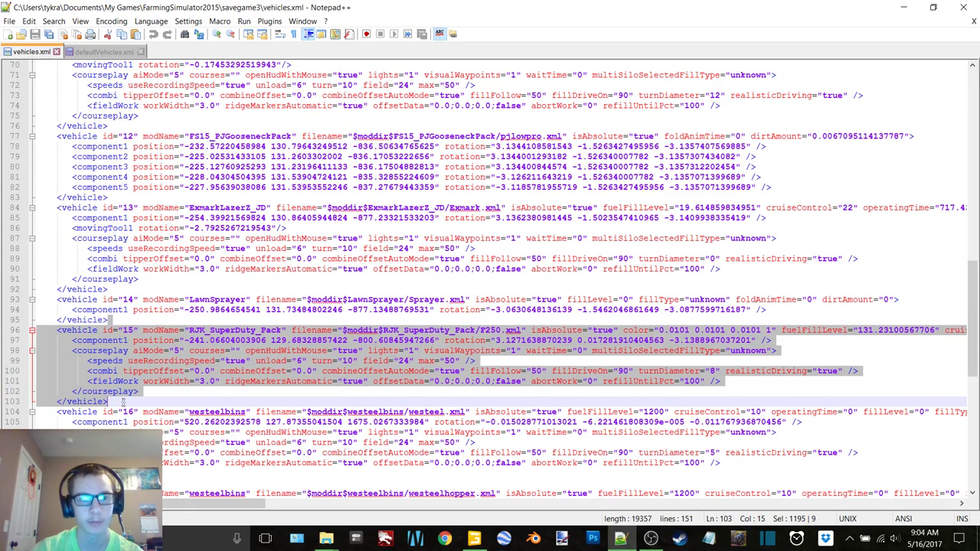
left_click(86, 56)
scroll(174, 315, "down", 1)
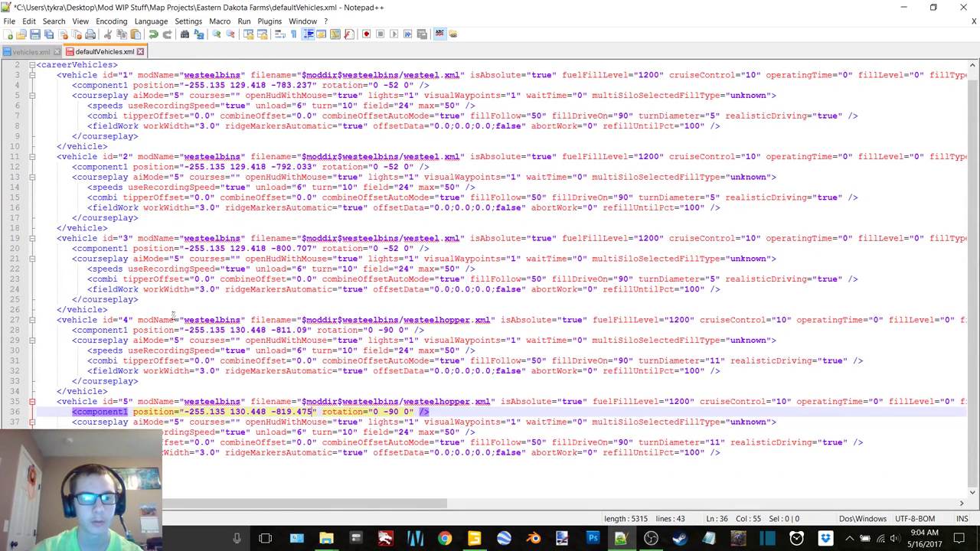
left_click(230, 473)
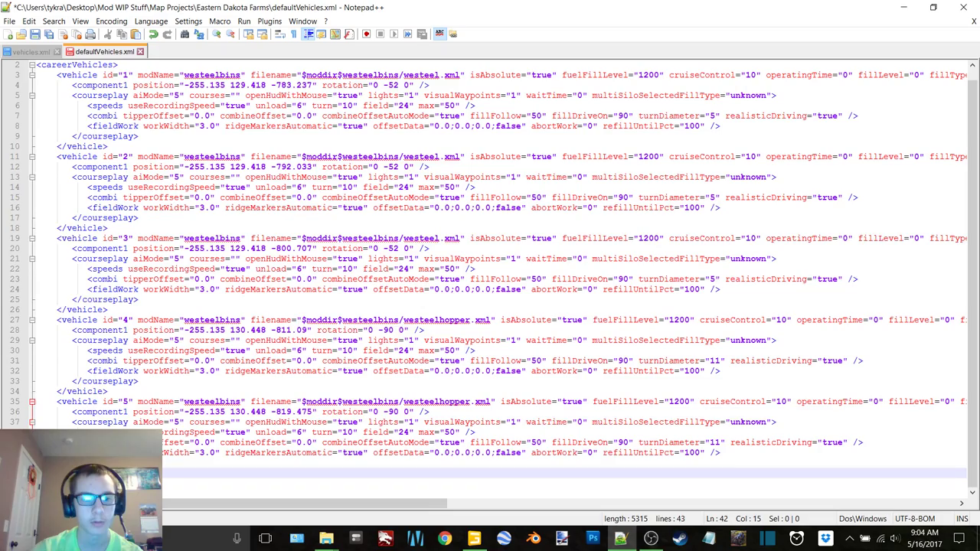
key("ctrl+v")
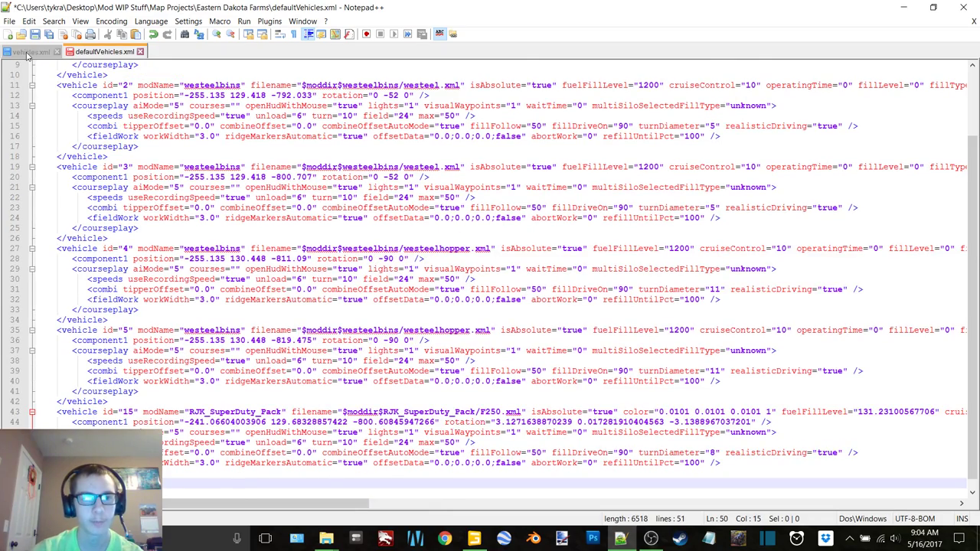
Append the Allis_190_Open and Oliver1955 vehicle blocks to defaultVehicles.xml
left_click(29, 52)
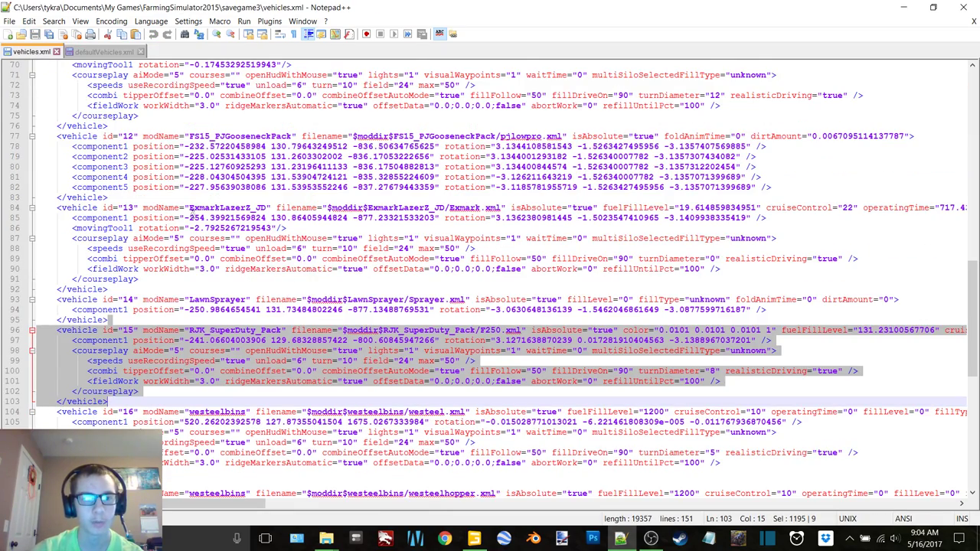
scroll(226, 249, "up", 6)
scroll(226, 249, "up", 6)
scroll(229, 265, "up", 5)
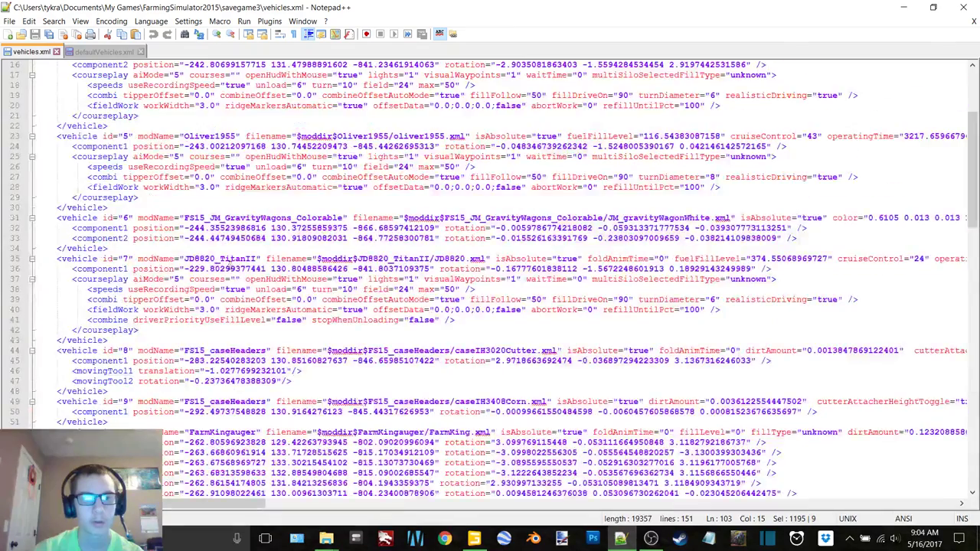
scroll(228, 264, "up", 6)
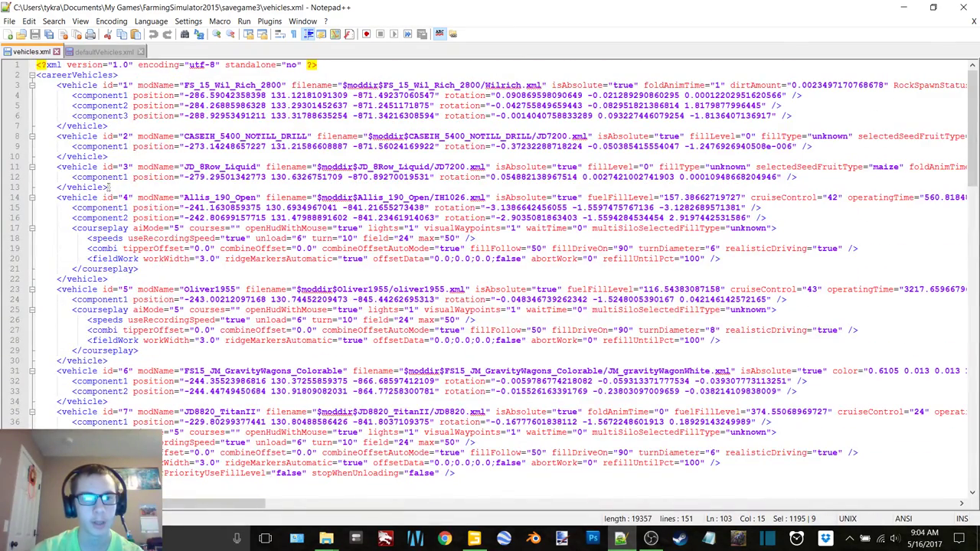
left_click_drag(111, 187, 125, 277)
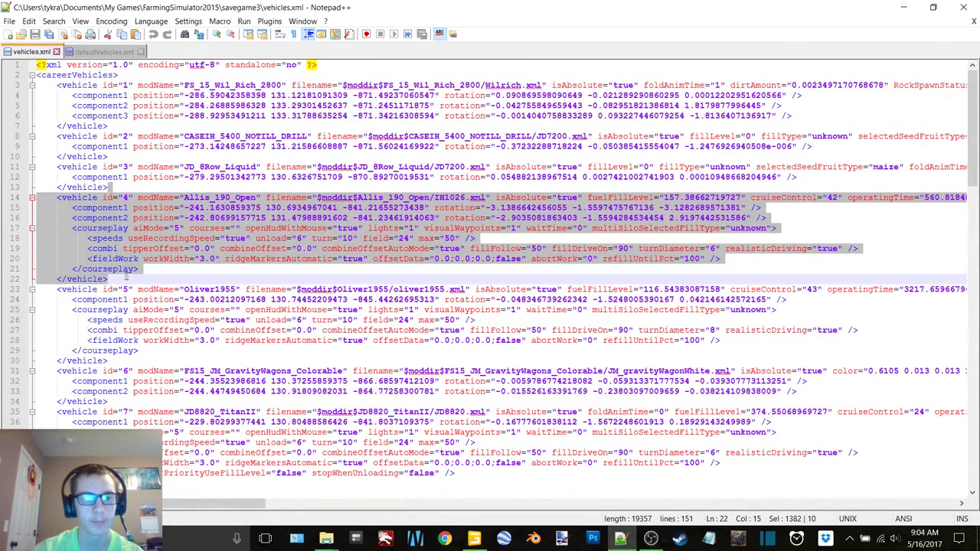
left_click(111, 187)
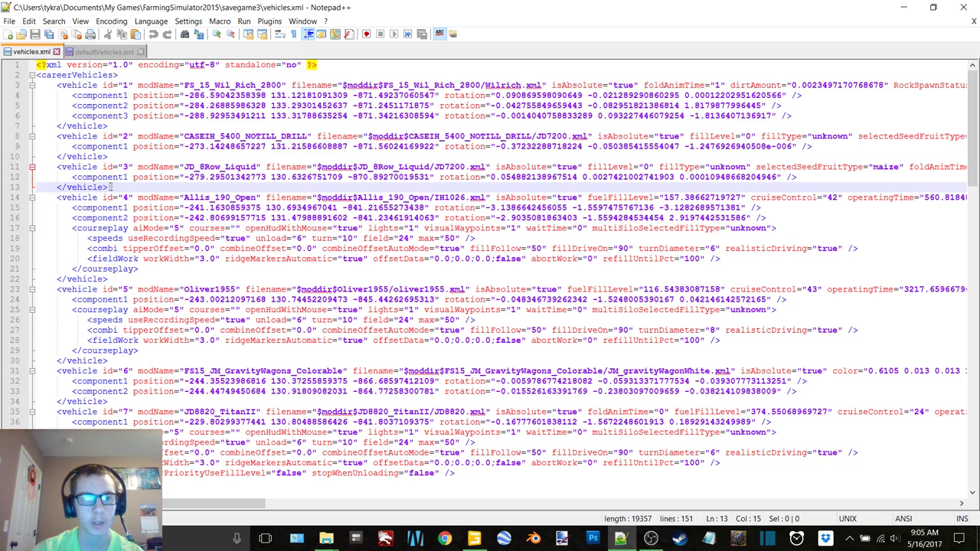
left_click_drag(111, 187, 113, 361)
key("ctrl+c")
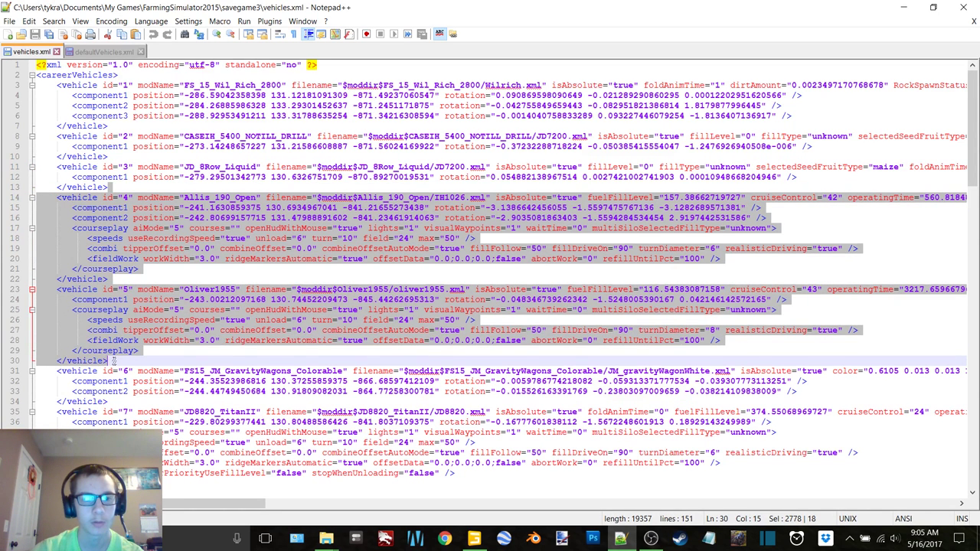
left_click(100, 52)
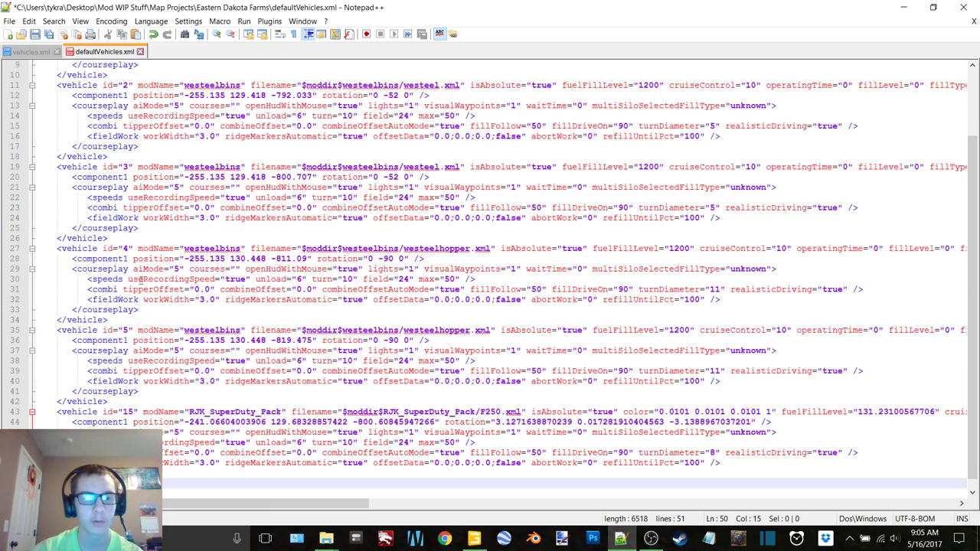
key("ctrl+v")
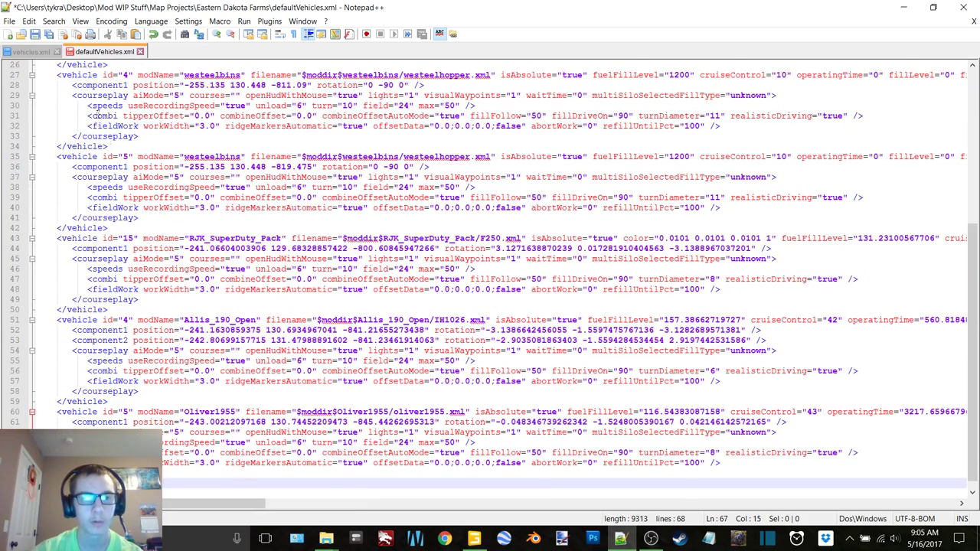
Append the JD8820_TitanII vehicle entry to the end of defaultVehicles.xml
key("ctrl+Tab")
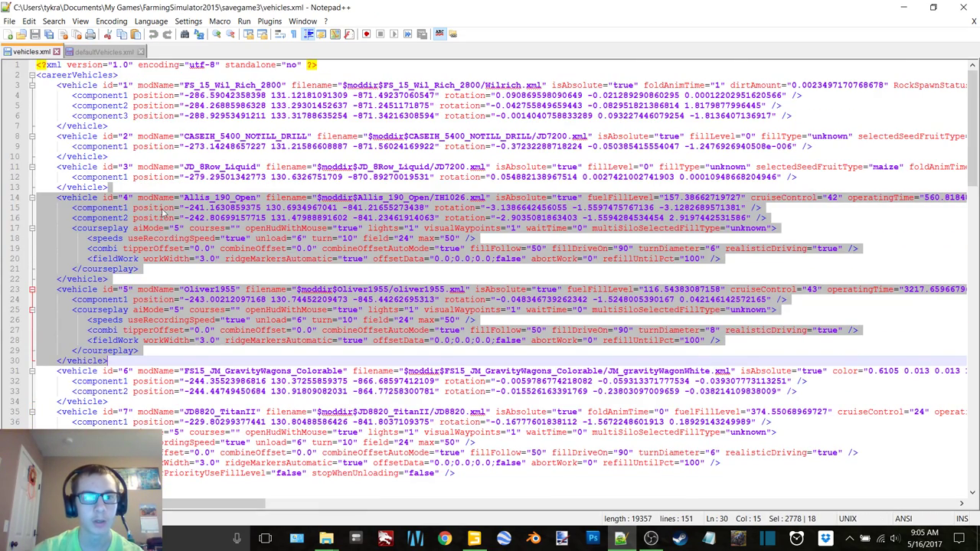
scroll(185, 373, "down", 3)
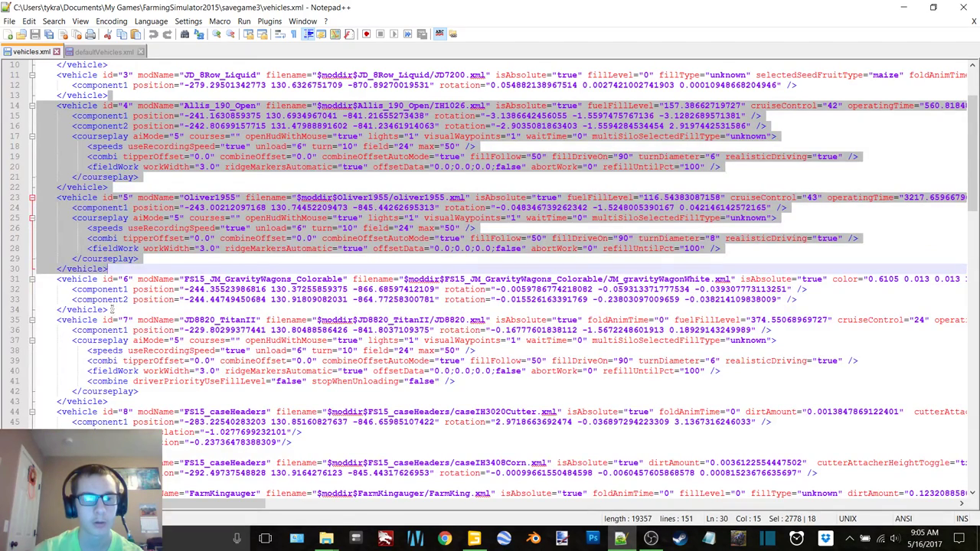
left_click_drag(112, 310, 130, 404)
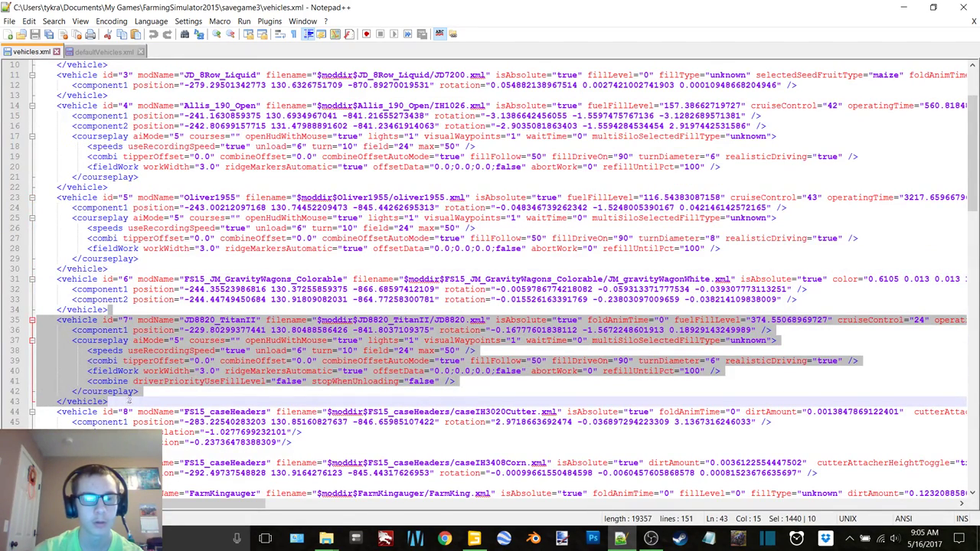
key("ctrl+Tab")
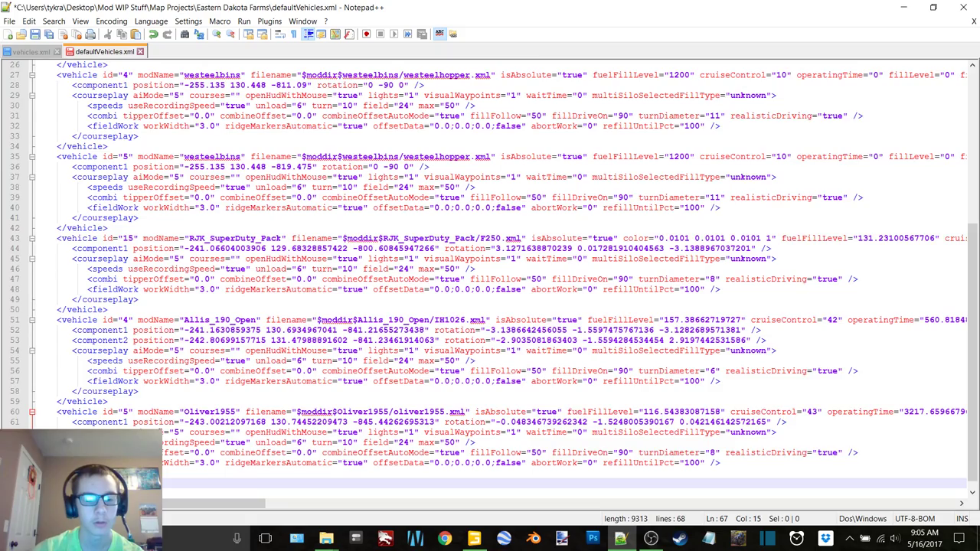
key("ctrl+v")
Select the Exmark mower and lawn sprayer entries in vehicles.xml for copying
left_click(33, 52)
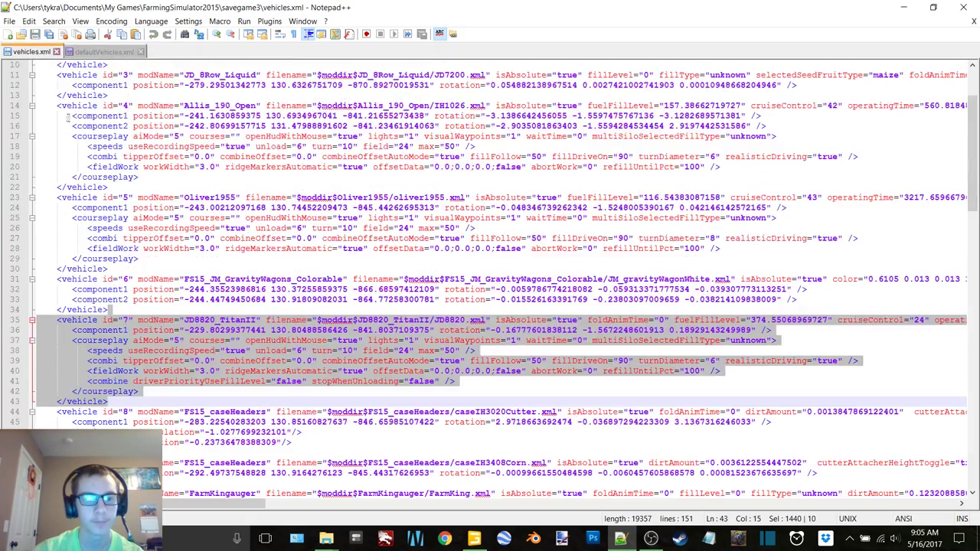
scroll(199, 330, "down", 4)
scroll(199, 329, "down", 3)
scroll(261, 325, "down", 1)
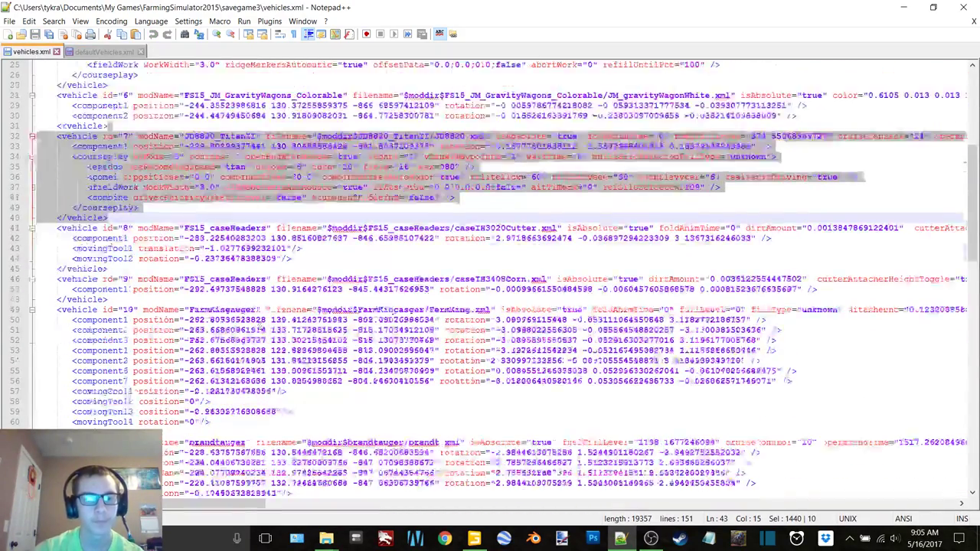
scroll(263, 326, "down", 5)
scroll(264, 324, "down", 3)
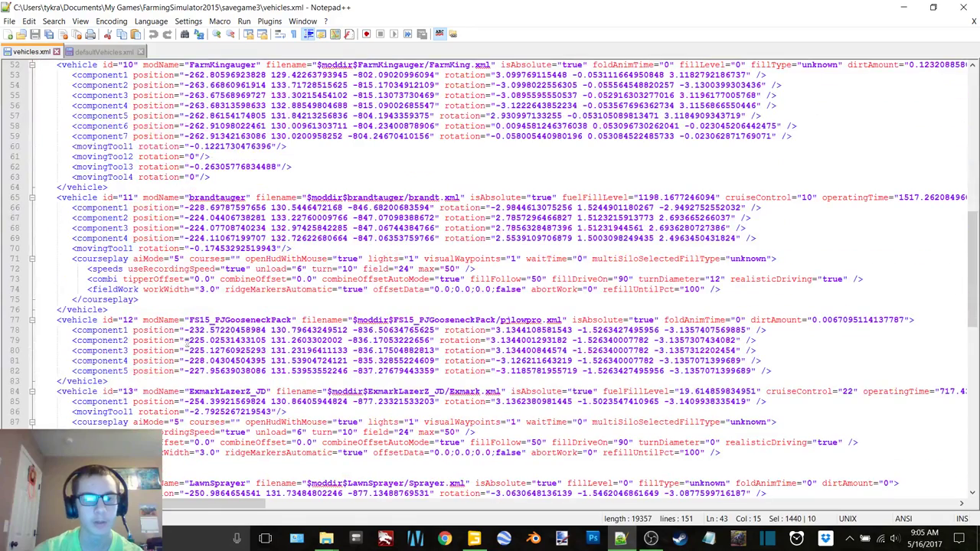
left_click_drag(110, 381, 127, 473)
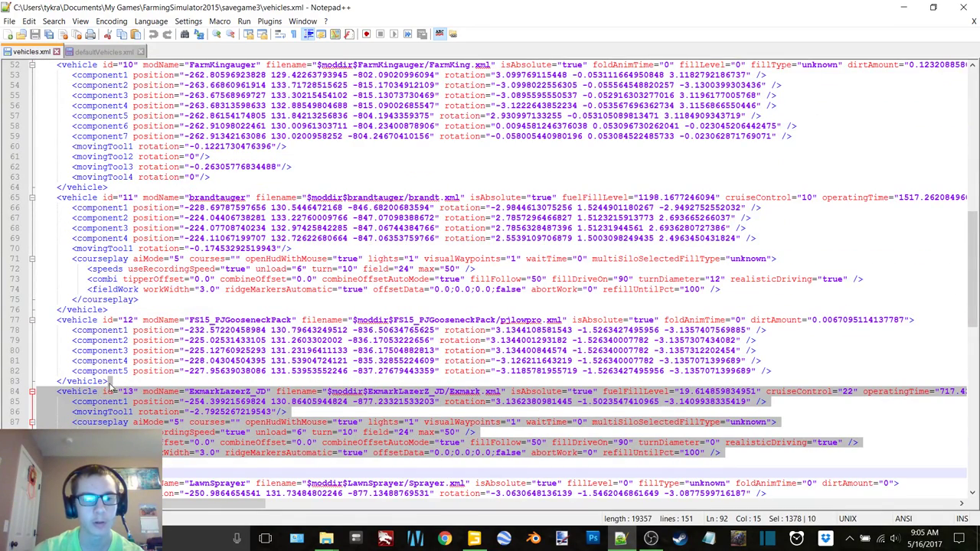
left_click(111, 381)
mouse_move(110, 381)
left_mouse_down()
mouse_move(134, 320)
mouse_move(115, 218)
left_mouse_up()
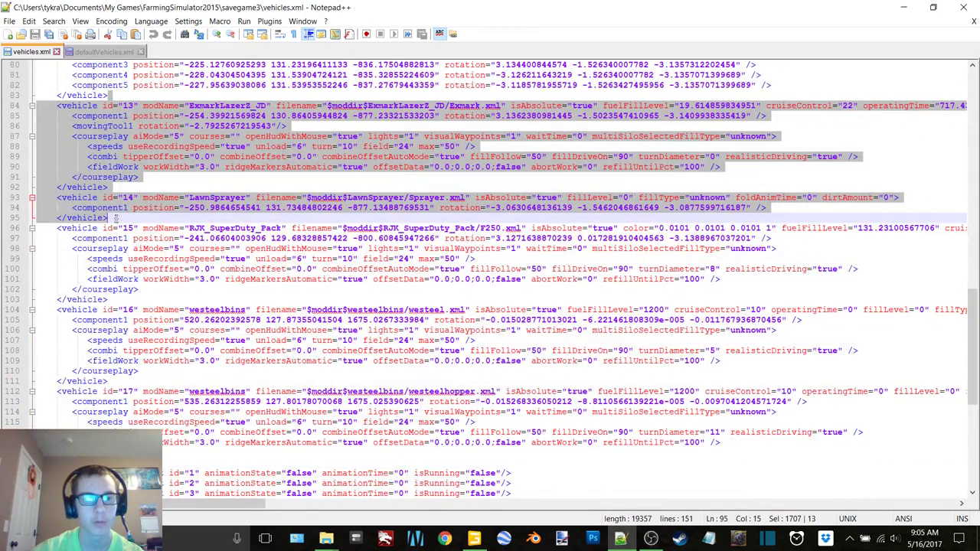
left_click(86, 54)
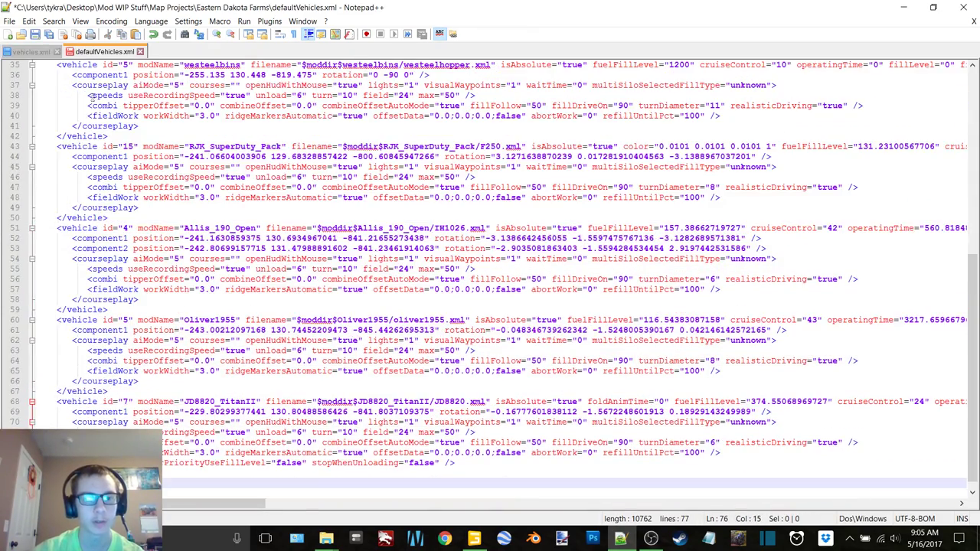
Paste the Exmark and LawnSprayer entries at the end of defaultVehicles.xml
key("ctrl+v")
left_click(29, 51)
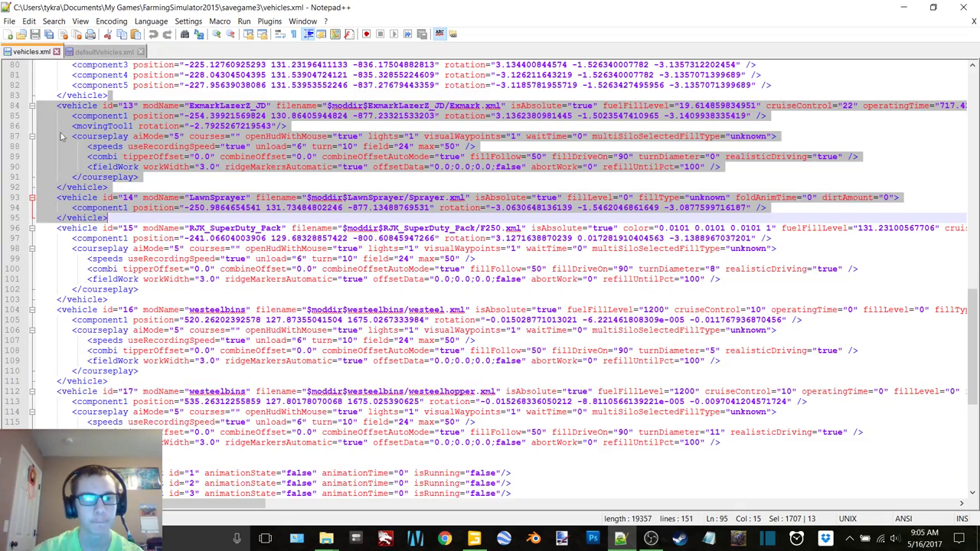
scroll(283, 315, "up", 6)
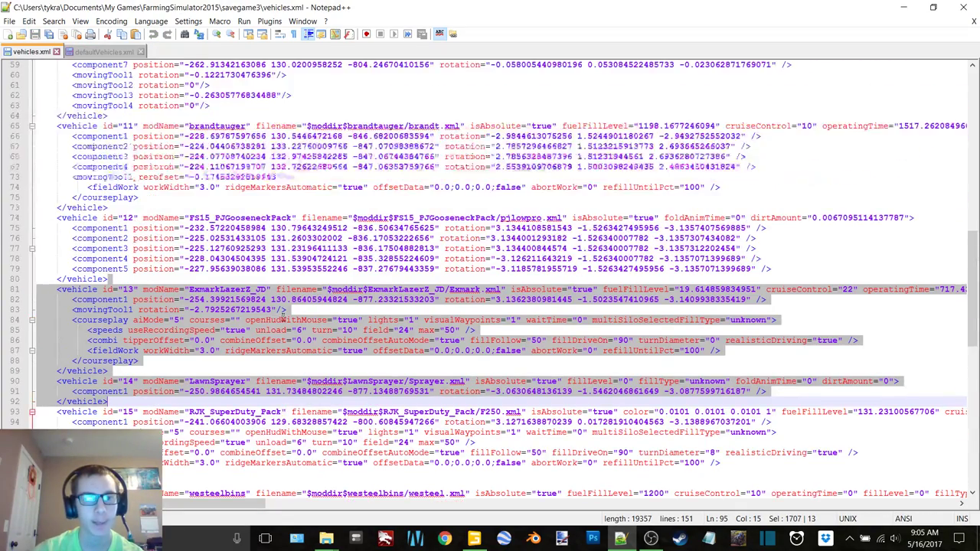
scroll(284, 310, "up", 3)
scroll(284, 315, "up", 1)
scroll(284, 315, "up", 1)
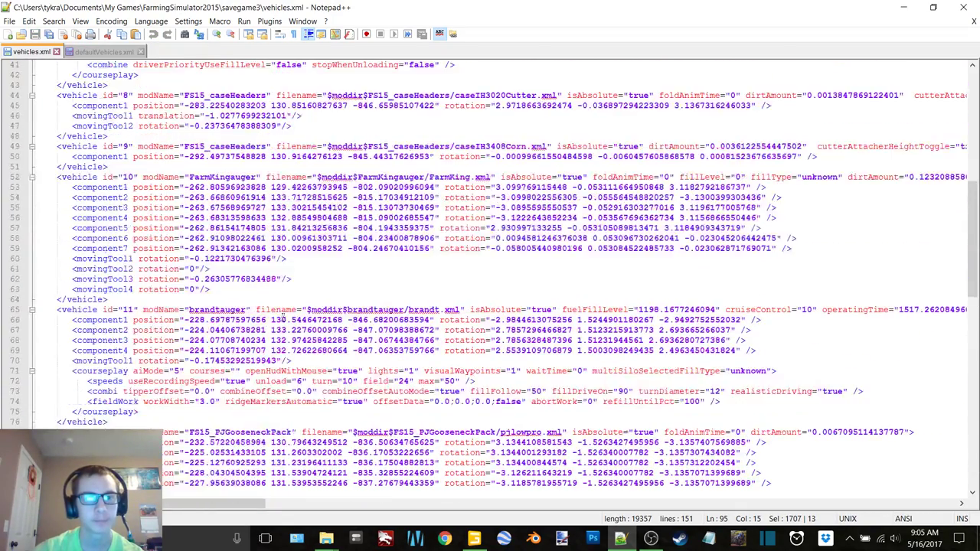
scroll(283, 315, "up", 2)
scroll(283, 316, "up", 1)
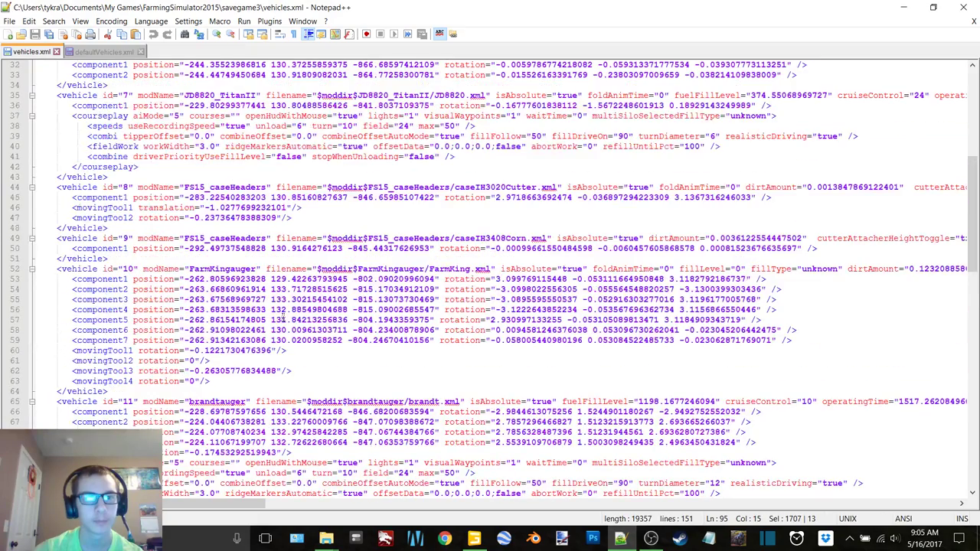
Append the case header, auger and gooseneck entries to defaultVehicles.xml
left_click(113, 177, "shift")
scroll(154, 192, "down", 5)
scroll(184, 199, "down", 8)
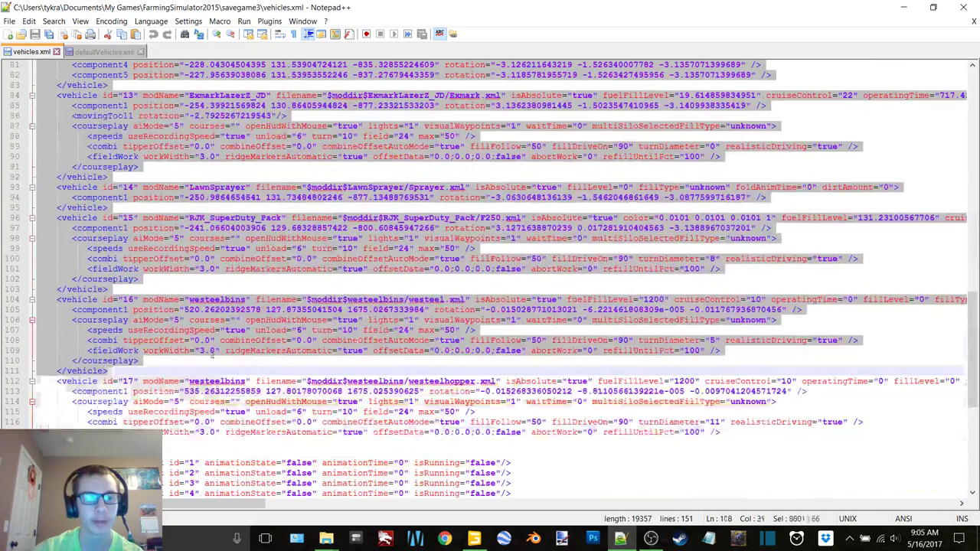
scroll(203, 205, "down", 3)
mouse_move(203, 205)
left_mouse_down()
mouse_move(153, 162)
mouse_move(112, 86)
left_mouse_up()
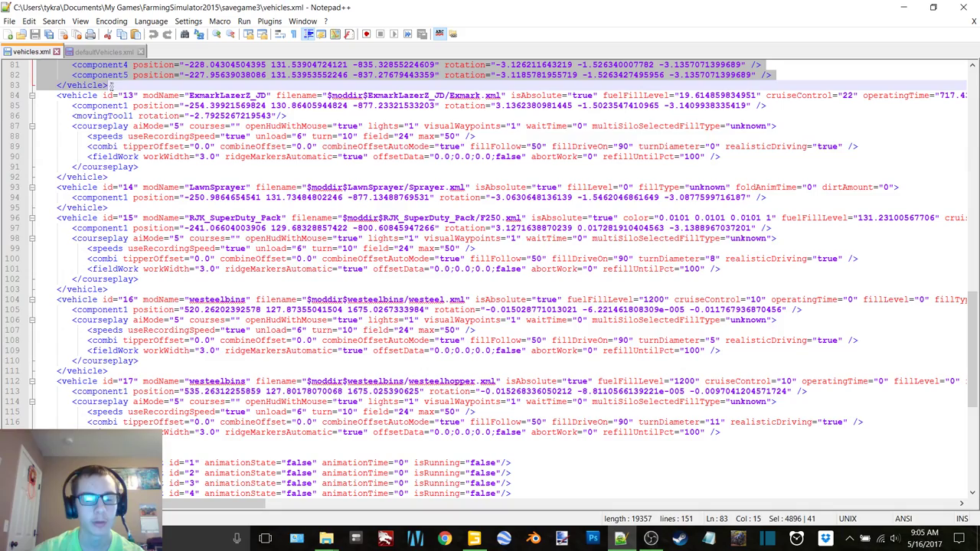
left_click(98, 52)
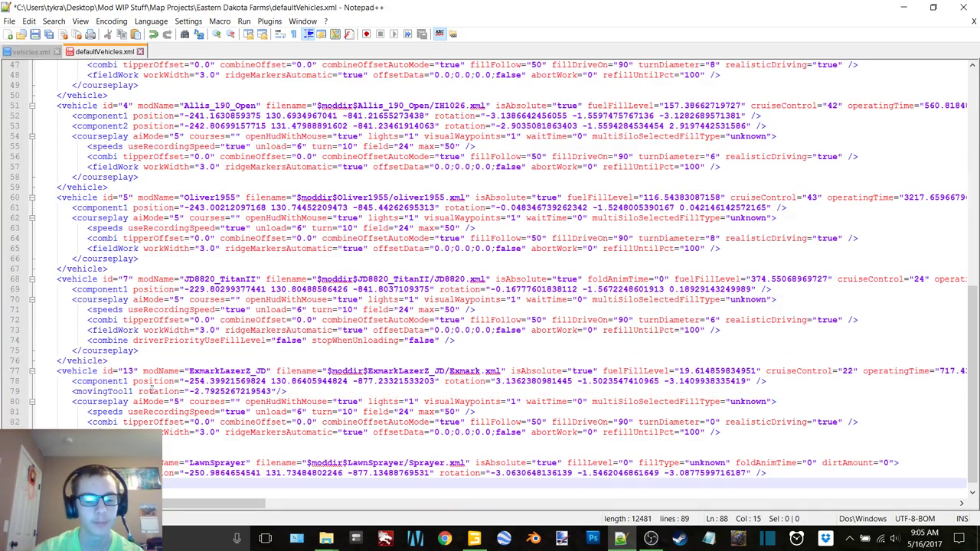
key("ctrl+v")
Select the gravity wagon entry in vehicles.xml and check the end of defaultVehicles.xml
left_click(30, 52)
scroll(166, 306, "up", 5)
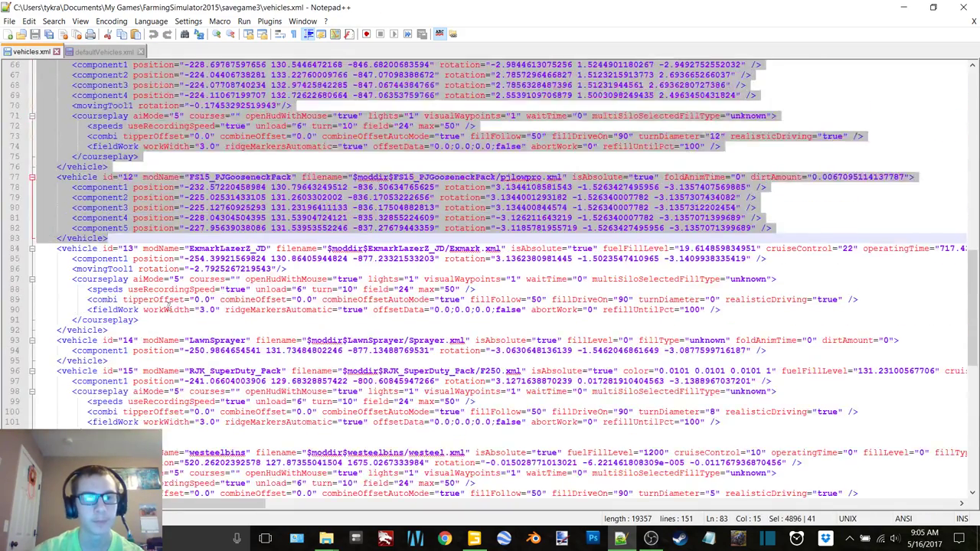
scroll(166, 307, "up", 5)
scroll(166, 307, "up", 4)
scroll(255, 322, "up", 5)
scroll(255, 321, "up", 4)
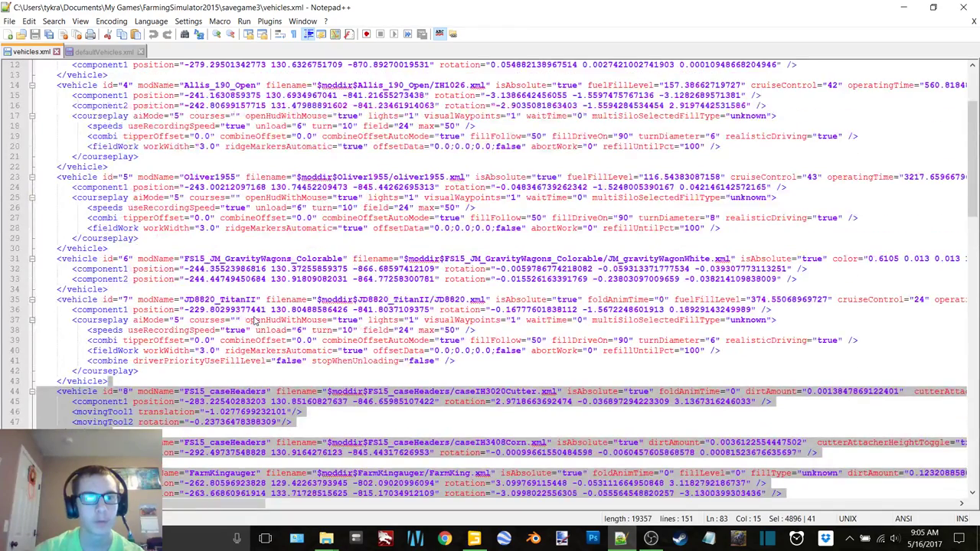
scroll(255, 321, "up", 1)
left_click_drag(113, 279, 121, 320)
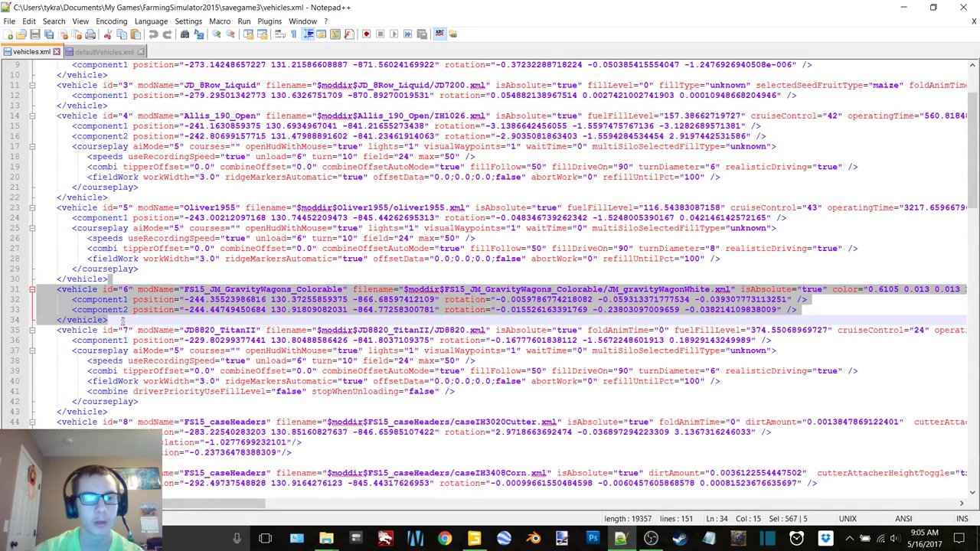
left_click(88, 52)
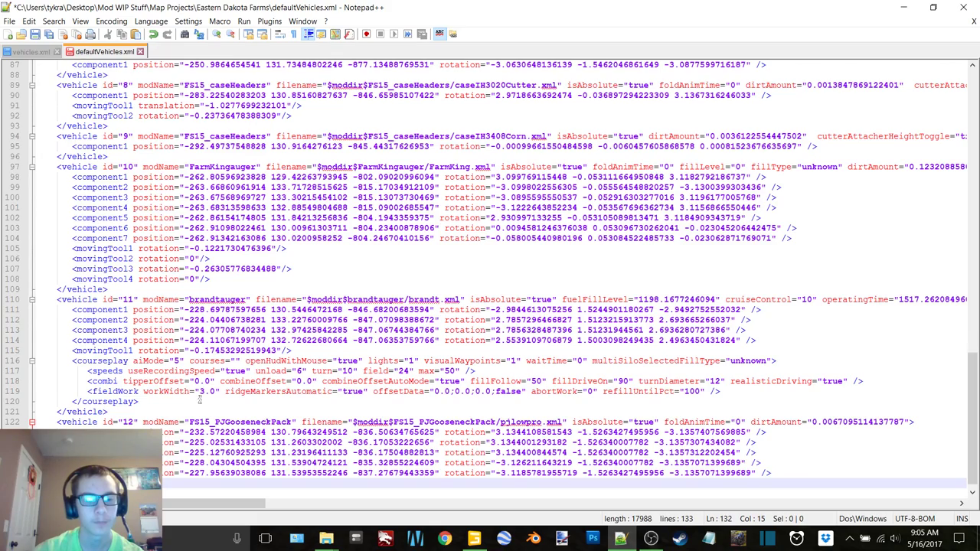
scroll(201, 398, "down", 1)
Append the first three savegame vehicle entries to the end of defaultVehicles.xml
left_click(31, 51)
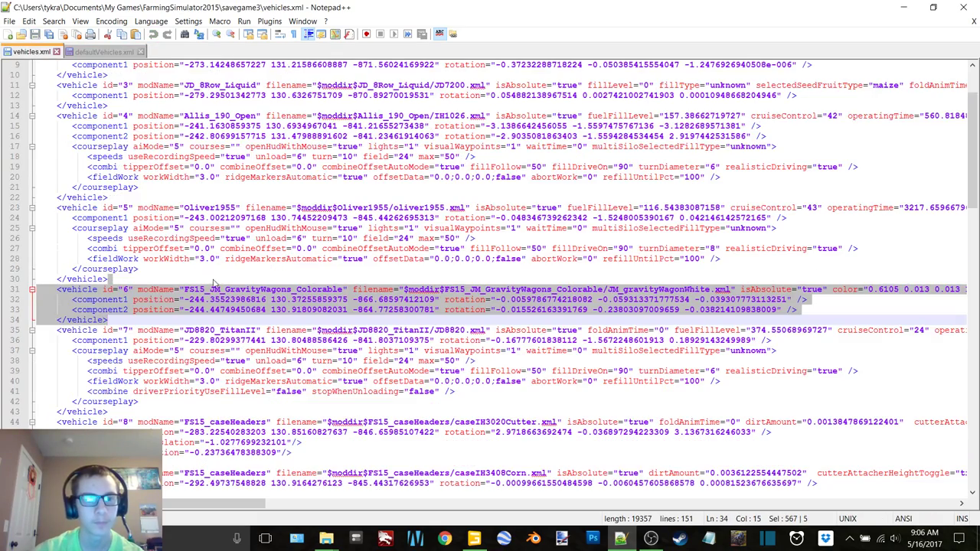
scroll(219, 272, "up", 1)
scroll(219, 272, "up", 2)
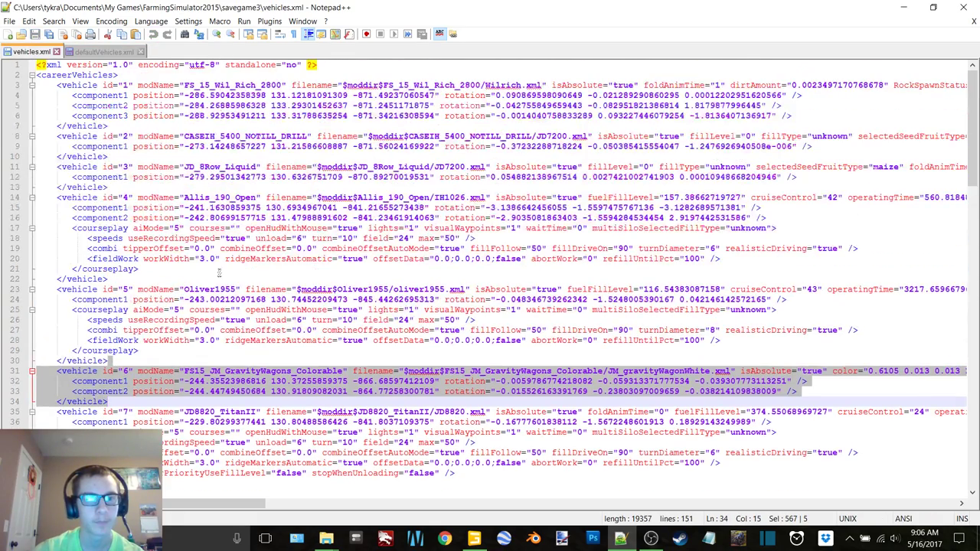
left_click_drag(116, 75, 123, 184)
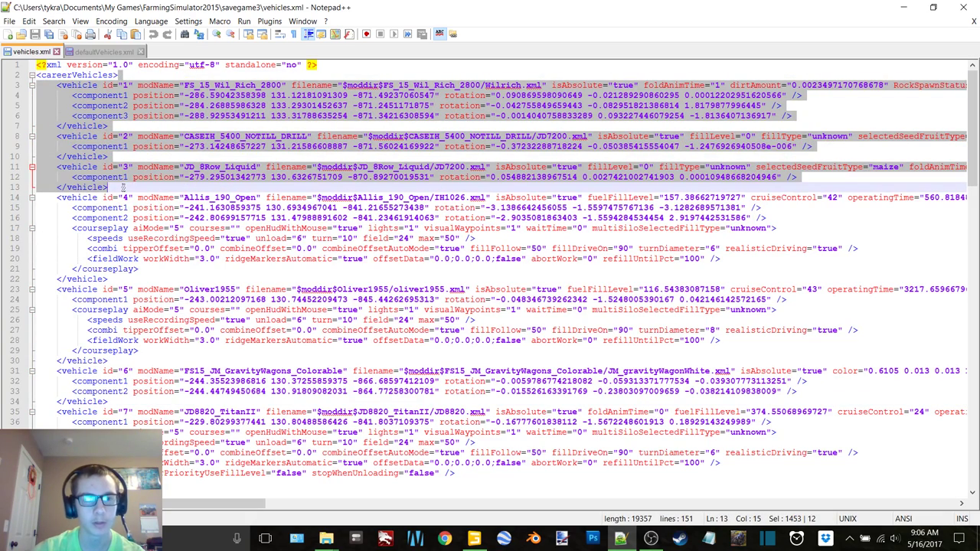
left_click(104, 52)
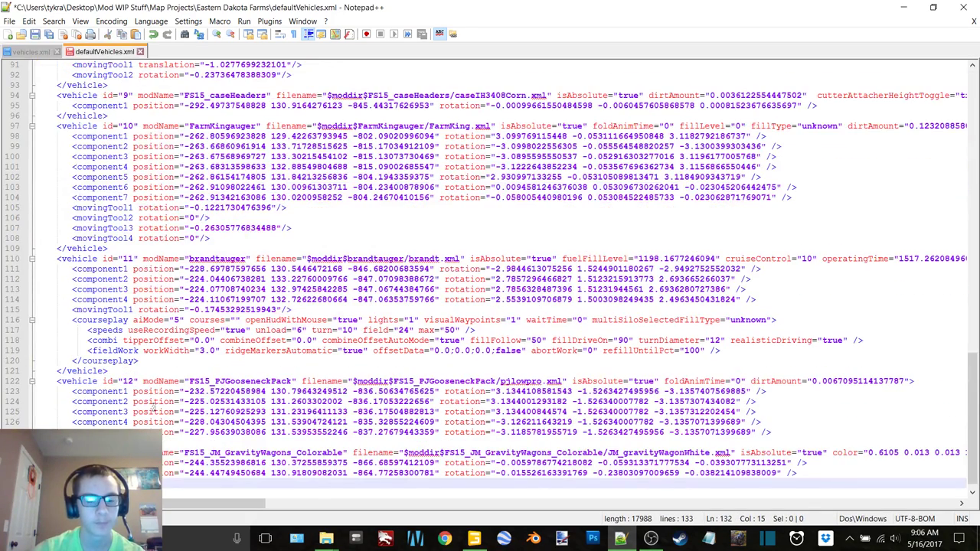
key("ctrl+v")
scroll(184, 391, "up", 10)
Set the SuperDuty pickup id to 6 and the Allis_190_Open id to 7
scroll(199, 383, "up", 10)
scroll(208, 378, "up", 10)
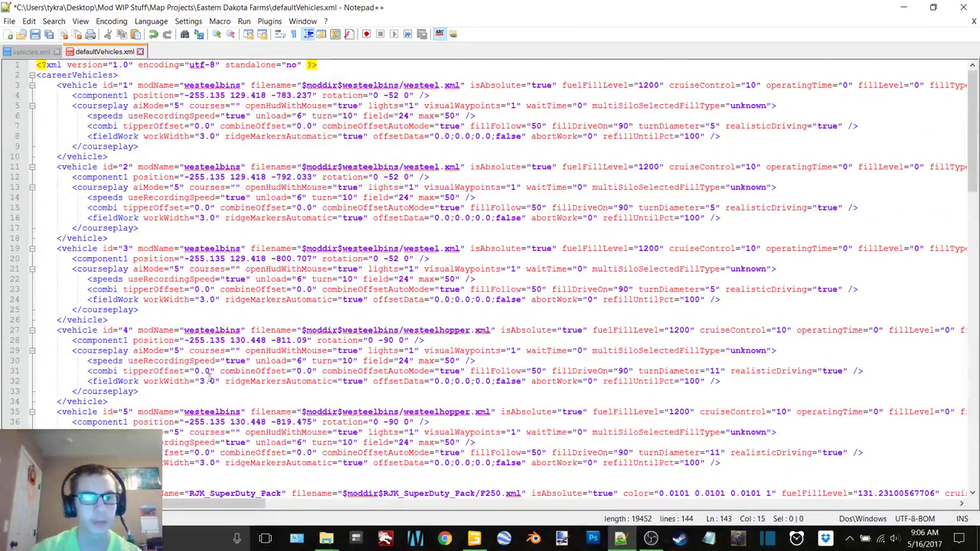
scroll(160, 325, "down", 1)
scroll(138, 425, "down", 1)
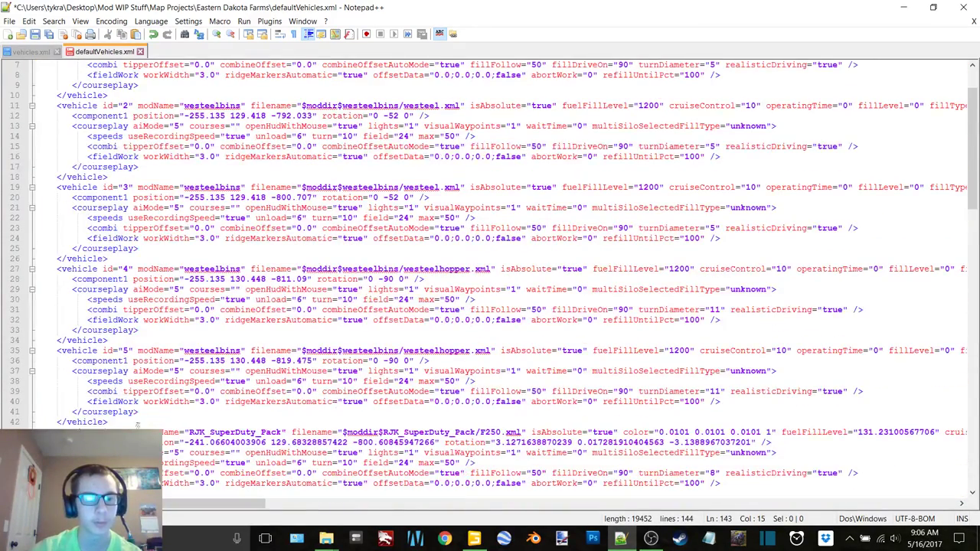
left_click(133, 432)
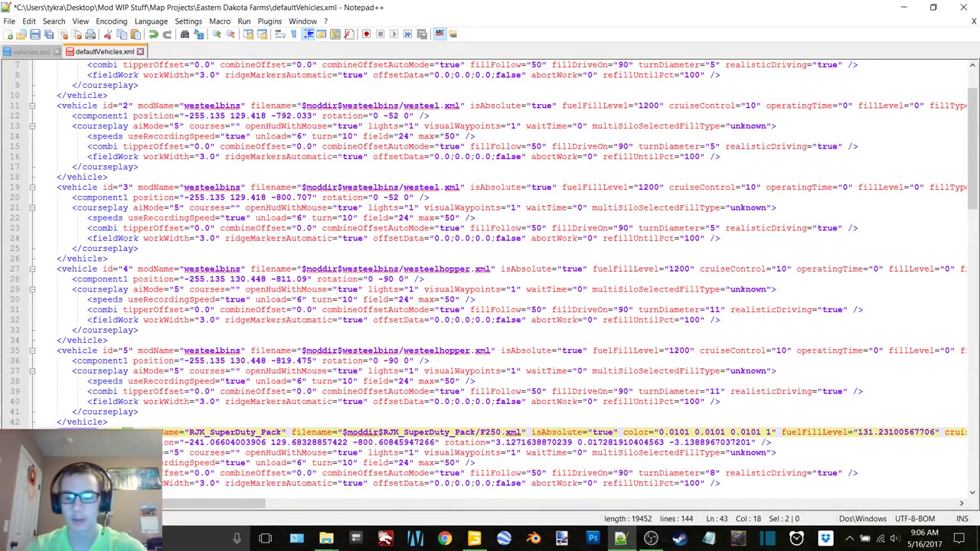
type("6")
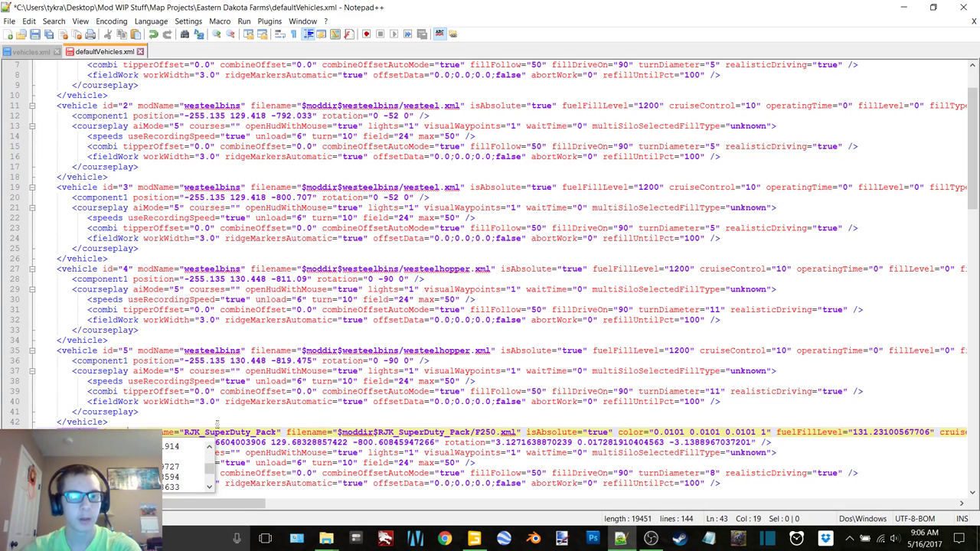
left_click(217, 416)
scroll(216, 417, "down", 3)
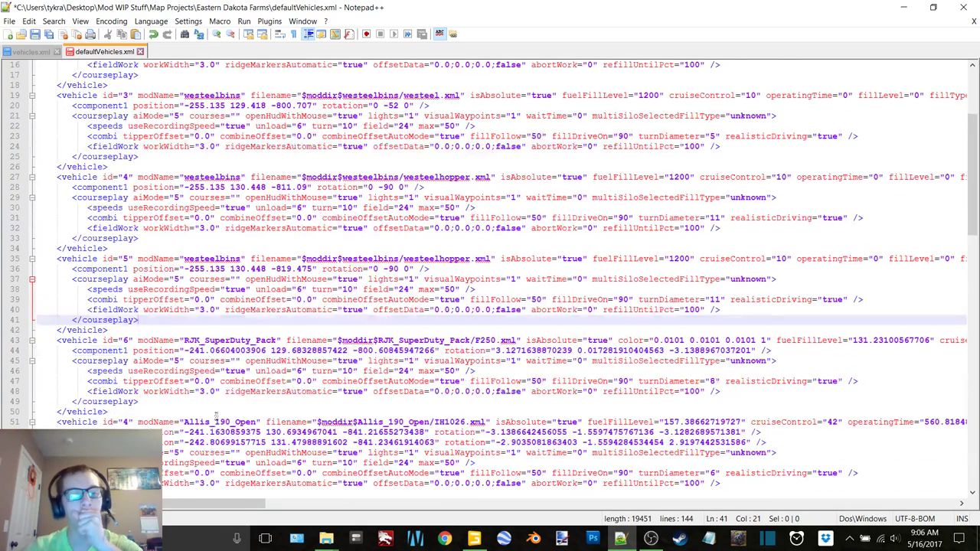
left_click(127, 424)
type("7")
left_click(157, 403)
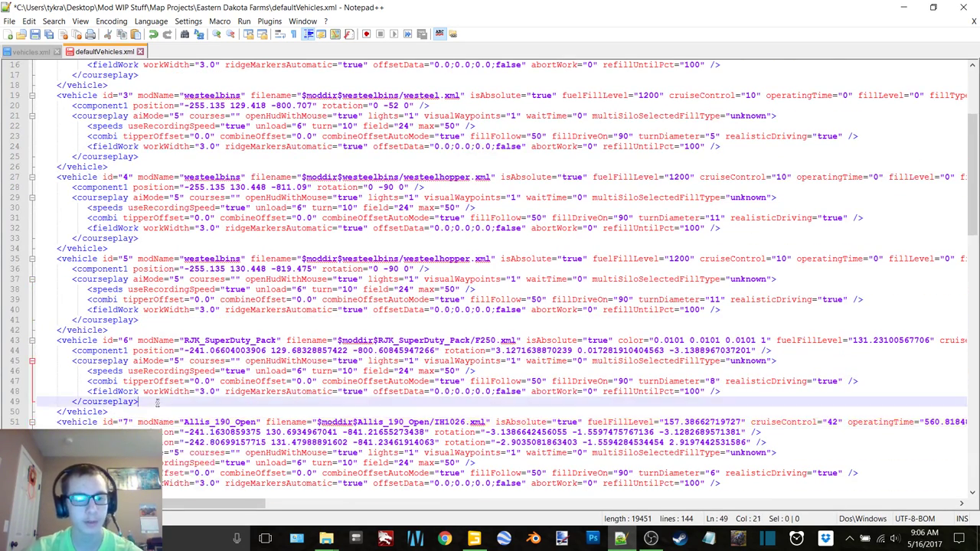
Set the Oliver1955 id to 8 and the JD8820_TitanII id to 9
scroll(157, 403, "down", 7)
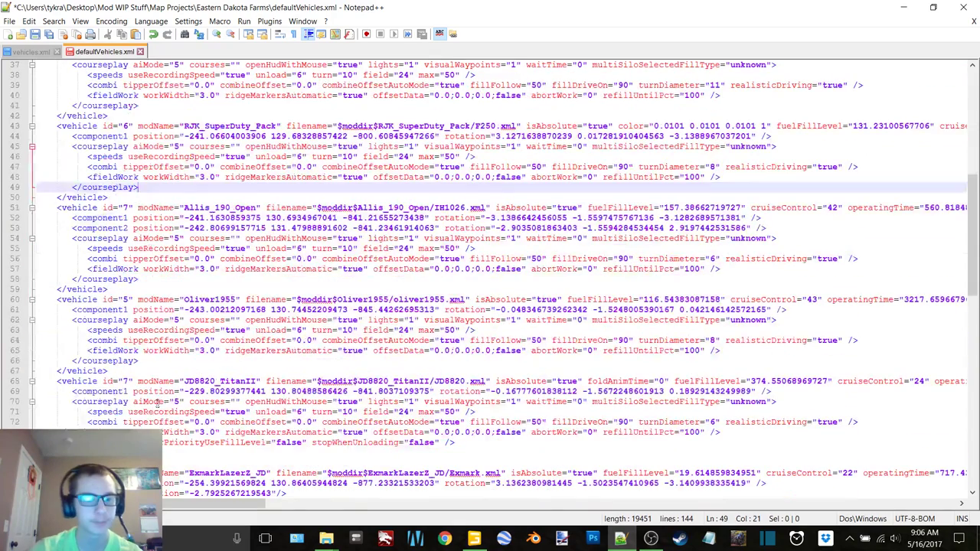
double_click(126, 299)
type("8")
key("Escape")
double_click(127, 381)
type("9")
key("Escape")
scroll(159, 352, "down", 2)
scroll(159, 352, "down", 1)
Set the ExmarkLazerZ_JD id to 10 and the LawnSprayer id to 11
left_click(133, 381)
type("0")
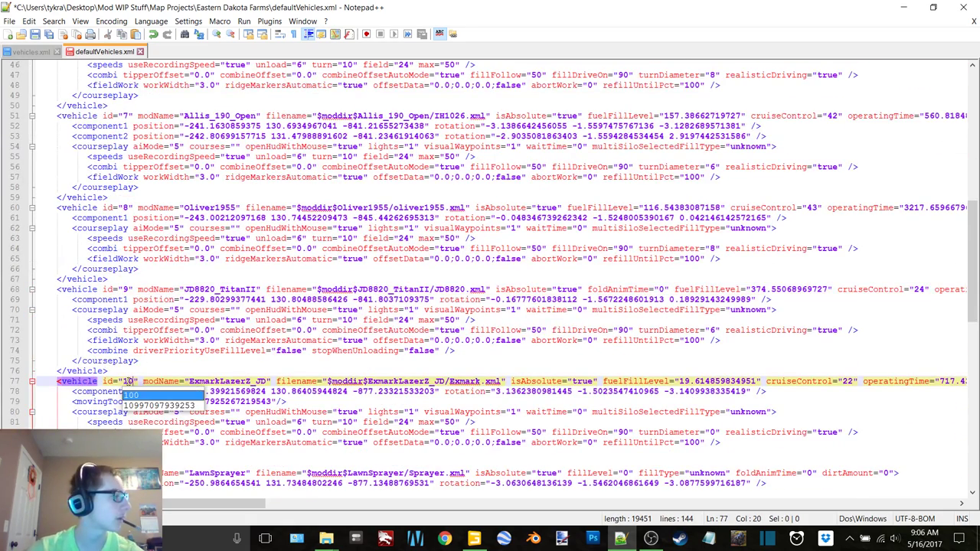
left_click(195, 380)
scroll(163, 406, "down", 2)
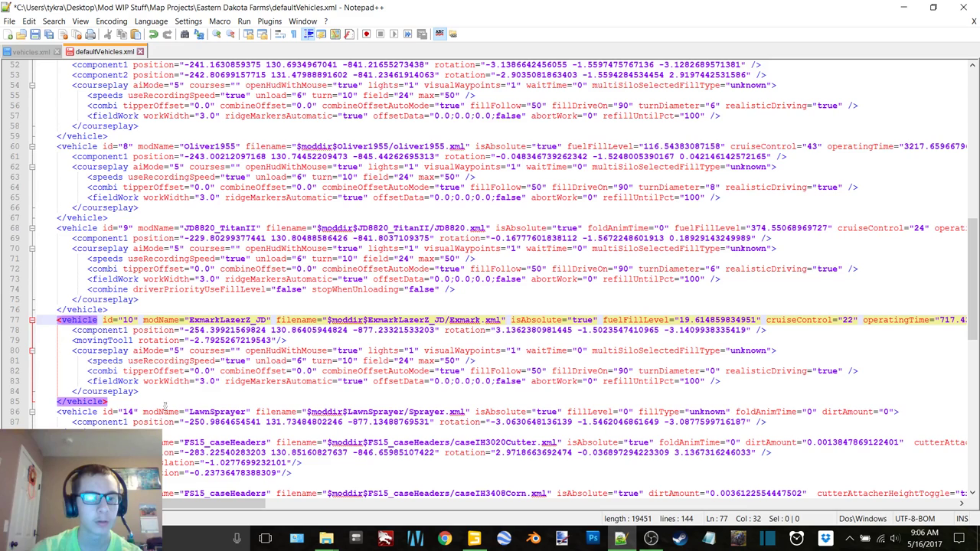
left_click(132, 414)
key("BackSpace")
type("1")
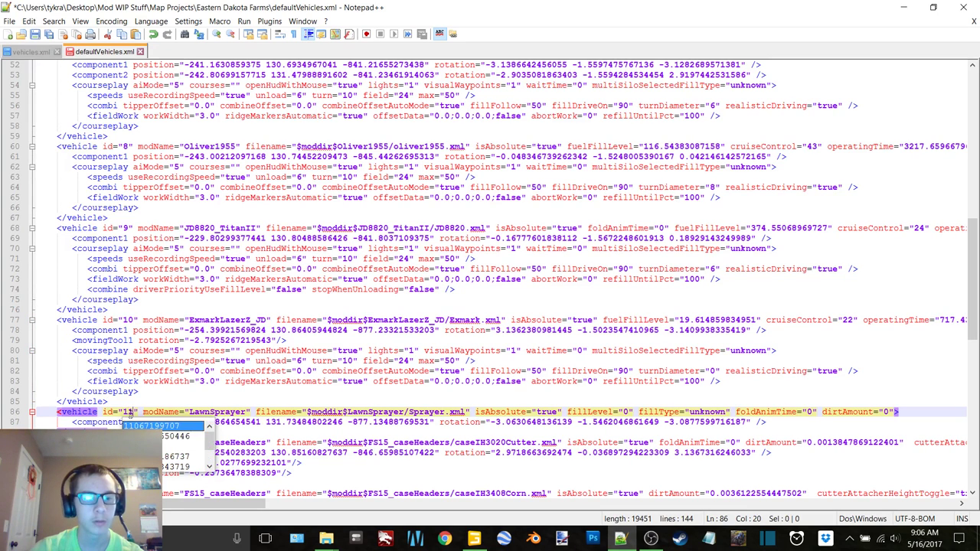
left_click(139, 401)
Renumber the header and following entries to 12 and 13, FarmKing auger 14, Brandt auger 15
scroll(139, 401, "down", 2)
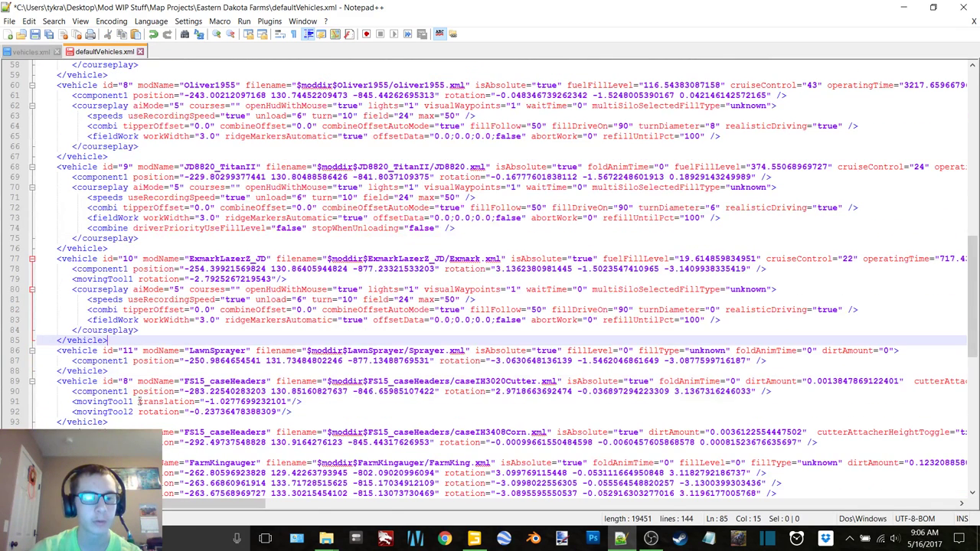
left_click(127, 381)
type("12")
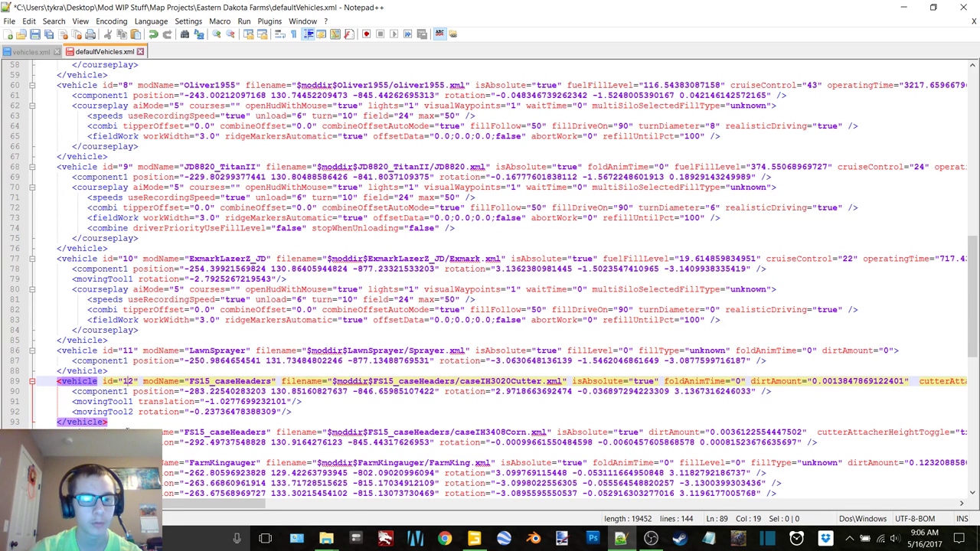
key("Down")
key("Down")
key("Down")
type("13")
scroll(126, 380, "down", 2)
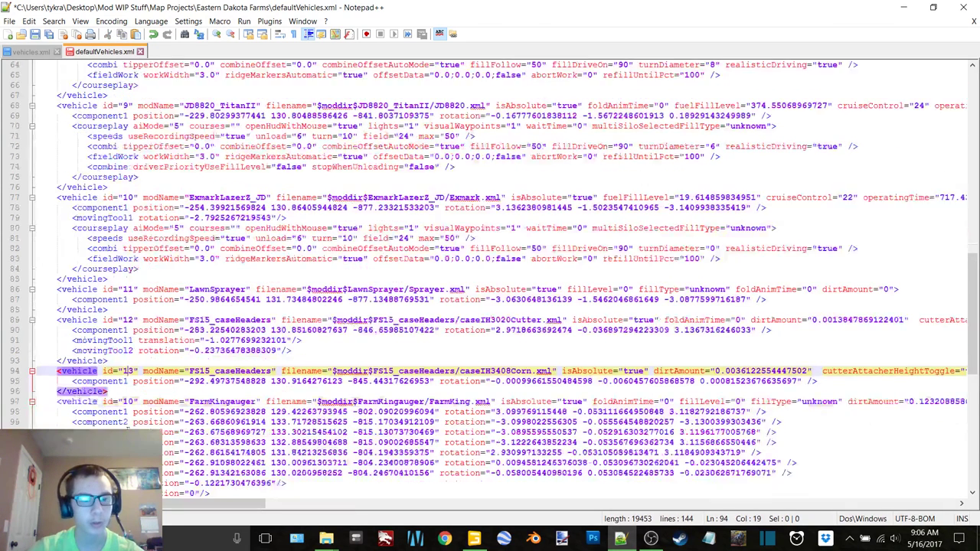
scroll(126, 381, "down", 1)
double_click(127, 371)
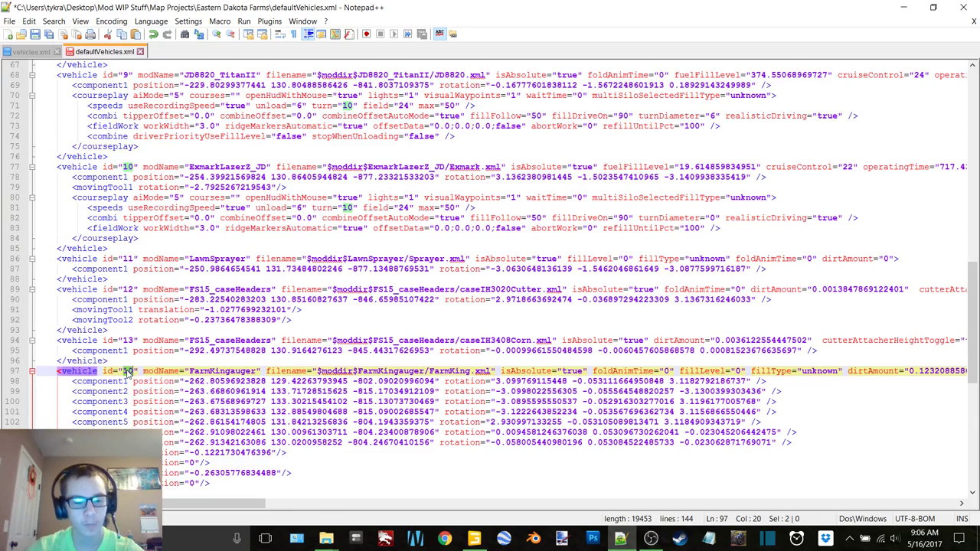
type("14")
scroll(128, 372, "down", 2)
scroll(128, 372, "down", 2)
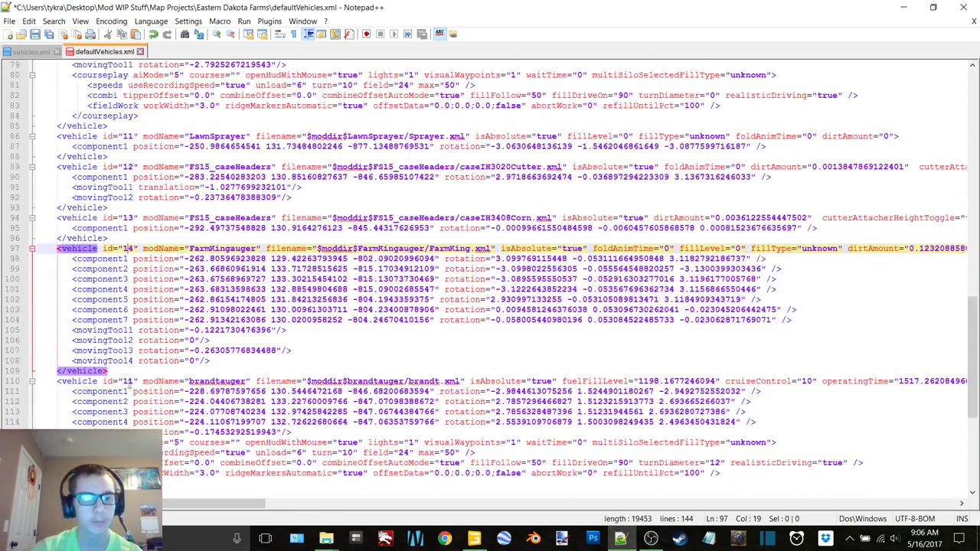
left_click(129, 381)
type("15")
Set the PJ gooseneck id to 16 and the gravity wagon id to 17
scroll(129, 381, "down", 1)
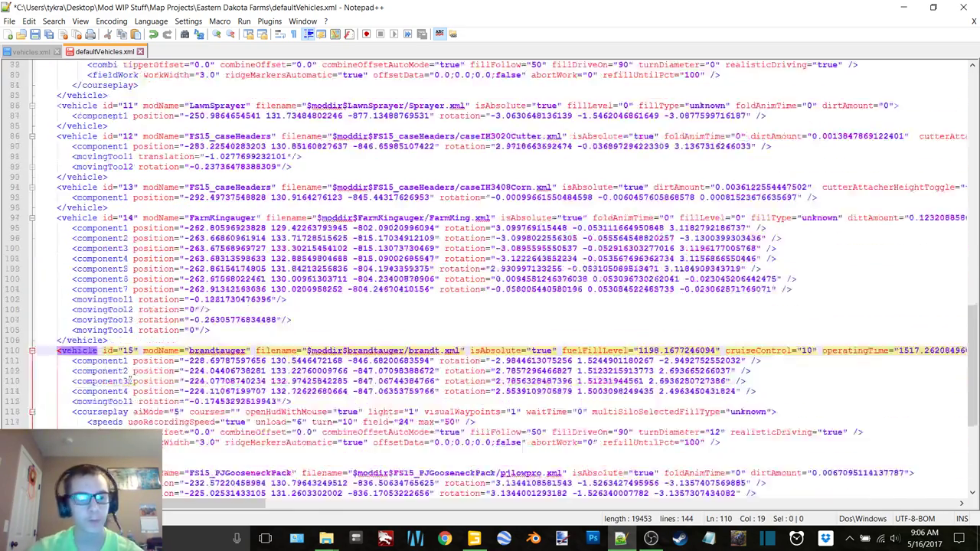
scroll(129, 381, "down", 3)
left_click(129, 381)
type("16")
scroll(129, 381, "down", 2)
left_click(126, 392)
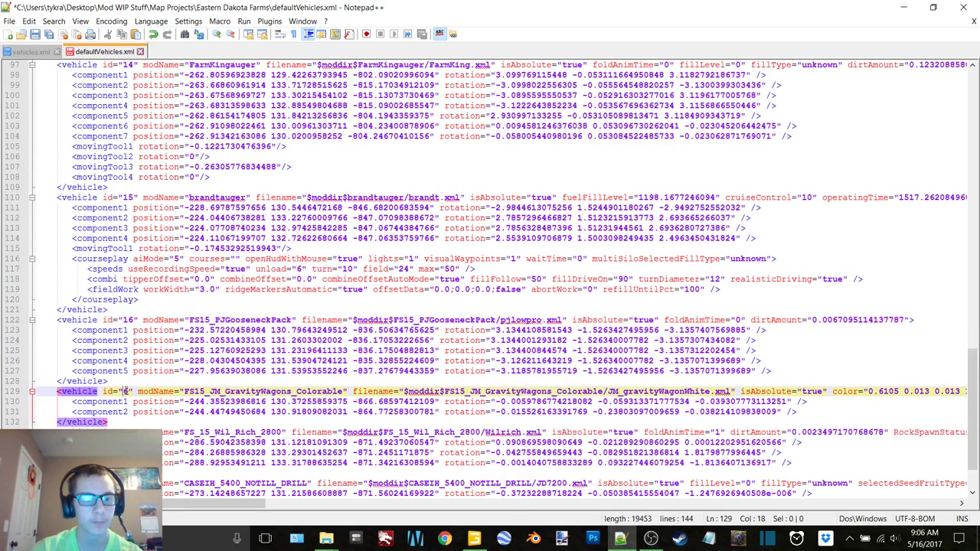
type("17")
Renumber Wil-Rich 2800 to 18, Case IH 5400 drill to 19, and edit the JD 8-row id
scroll(127, 392, "down", 2)
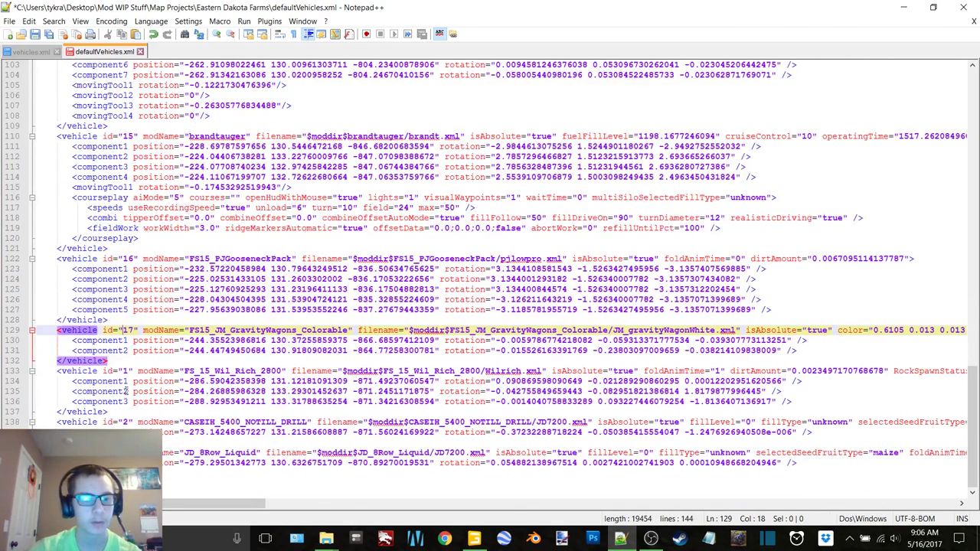
left_click(129, 373)
type("8")
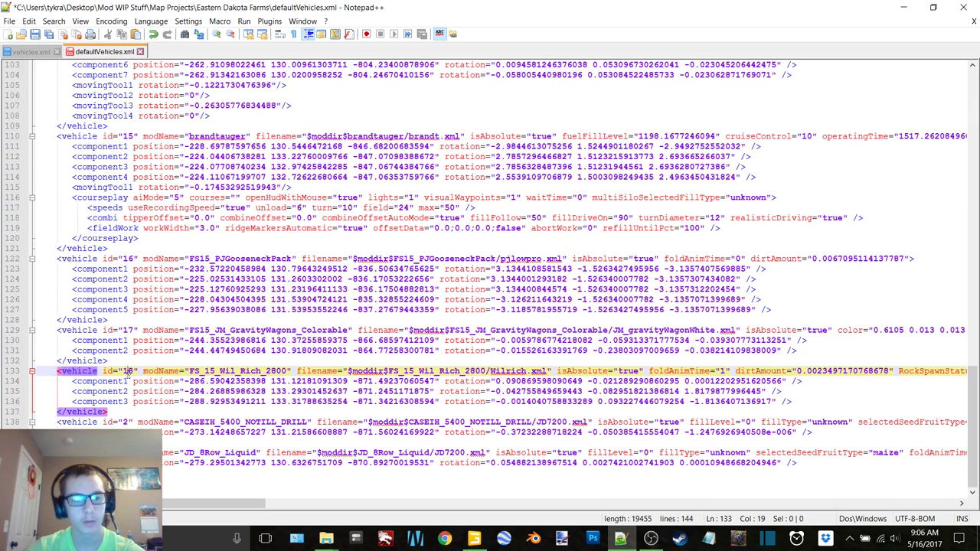
double_click(127, 422)
type("19")
left_click(129, 421)
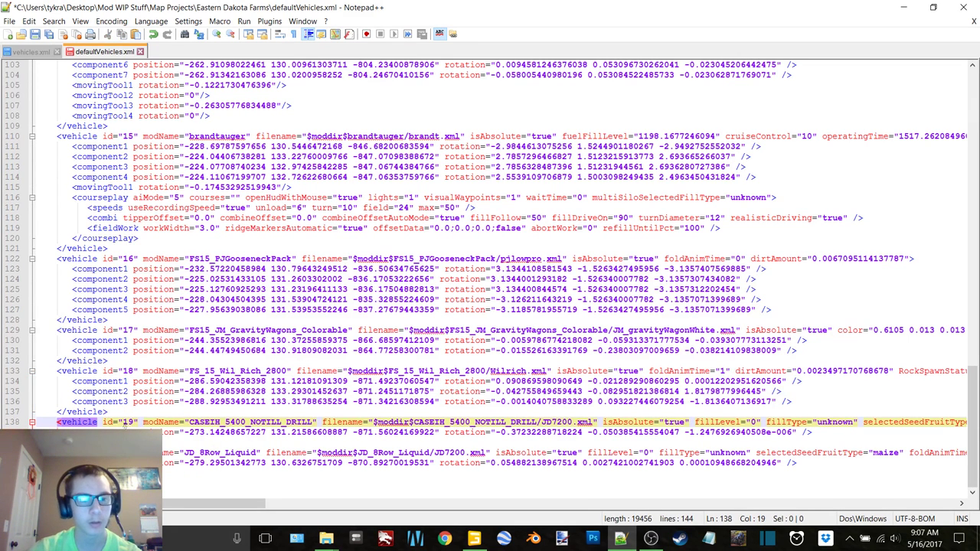
key("Down")
key("Down")
key("Down")
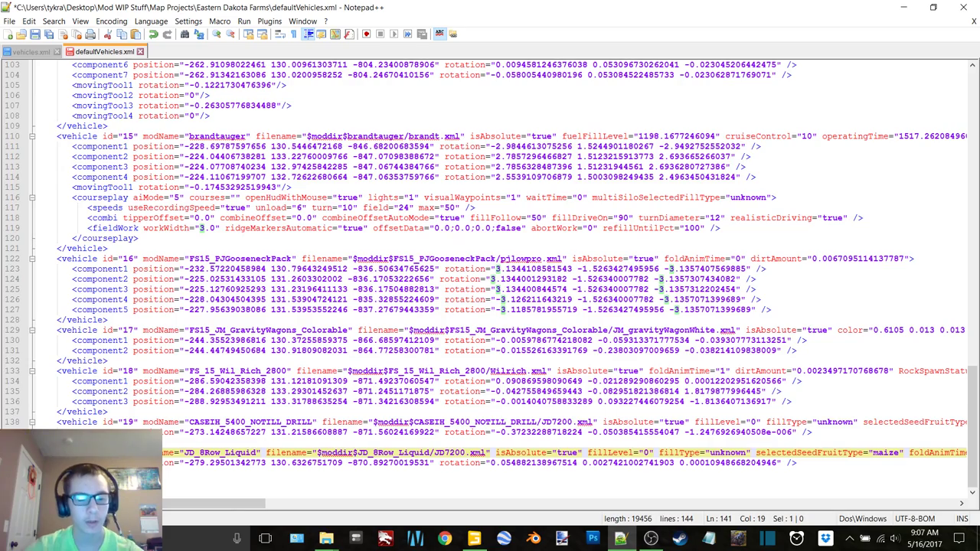
type("0")
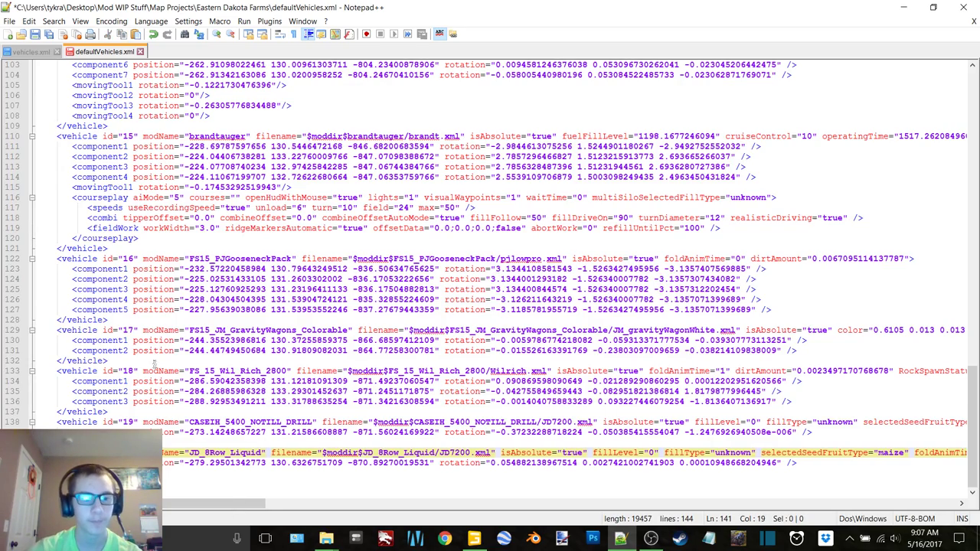
Save defaultVehicles.xml and close the savegame vehicles.xml tab
scroll(154, 365, "up", 10)
scroll(157, 360, "up", 12)
scroll(162, 354, "up", 12)
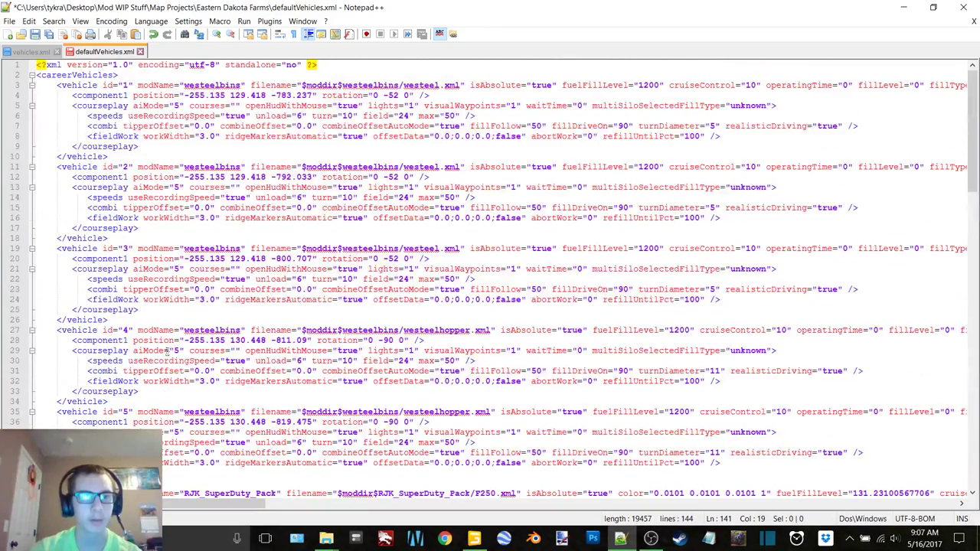
left_click(34, 34)
left_click(36, 52)
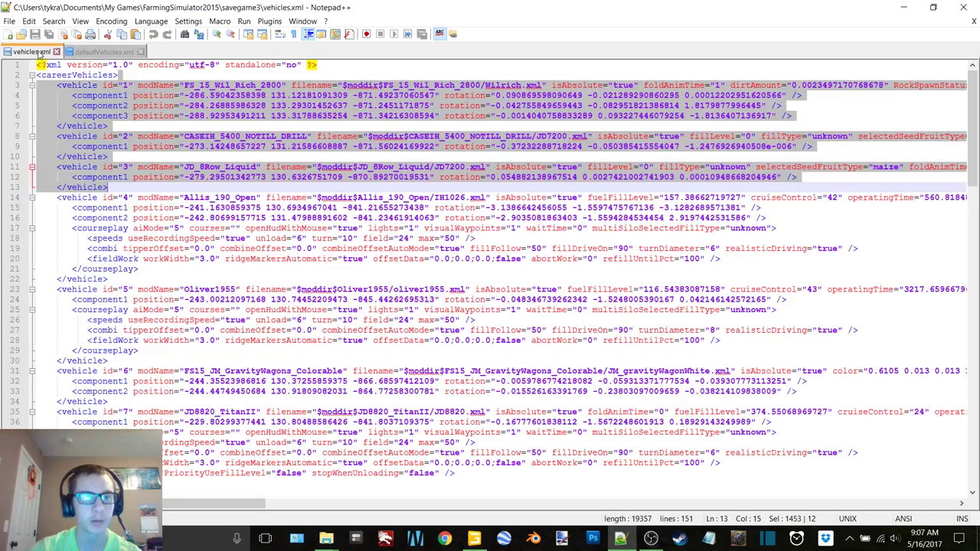
left_click(56, 52)
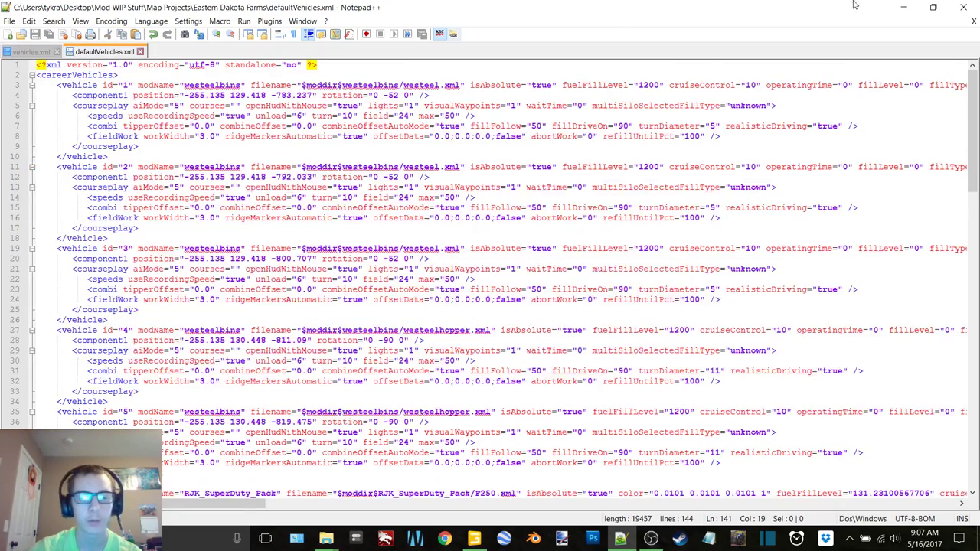
Open Map Projects > Eastern Dakota Farms and select all 15 of its files
left_click(904, 6)
mouse_move(327, 539)
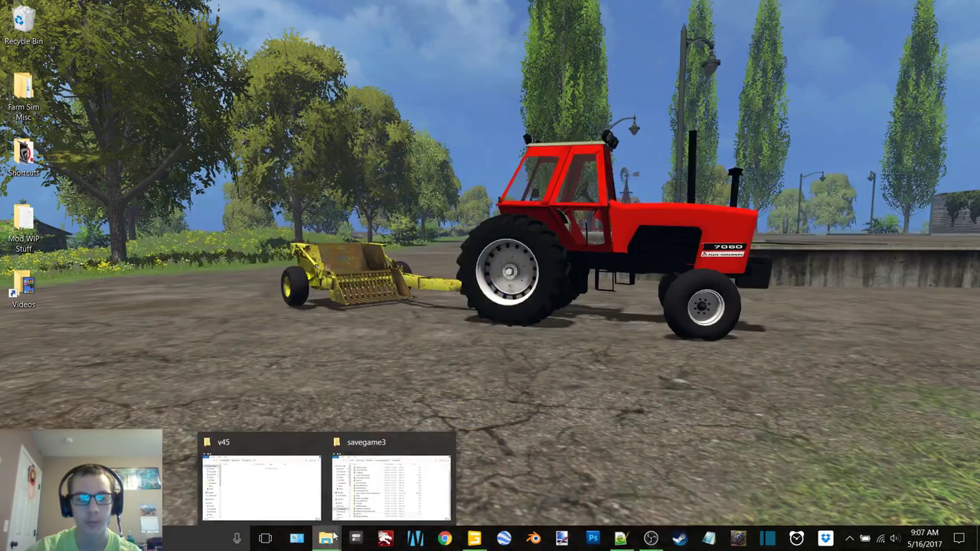
left_click(412, 484)
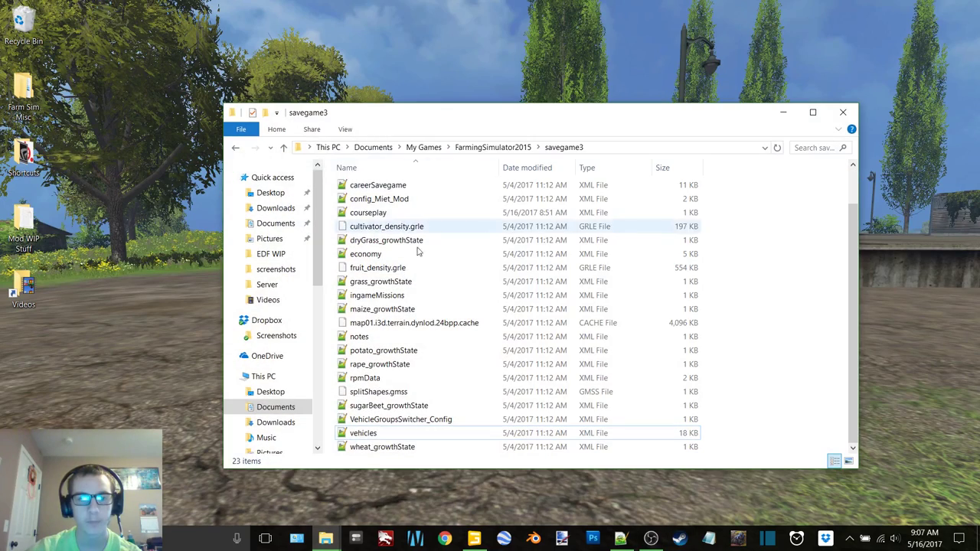
left_click(843, 112)
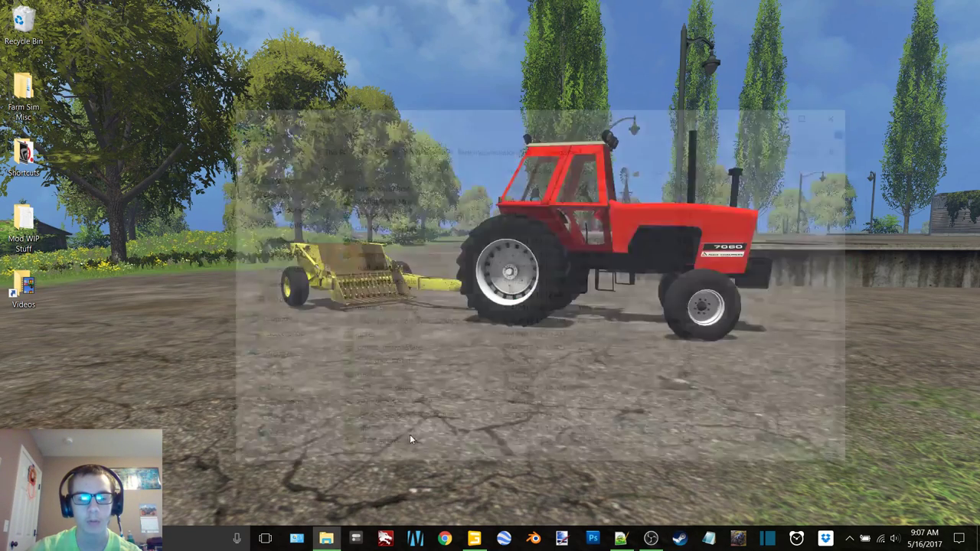
left_click(326, 538)
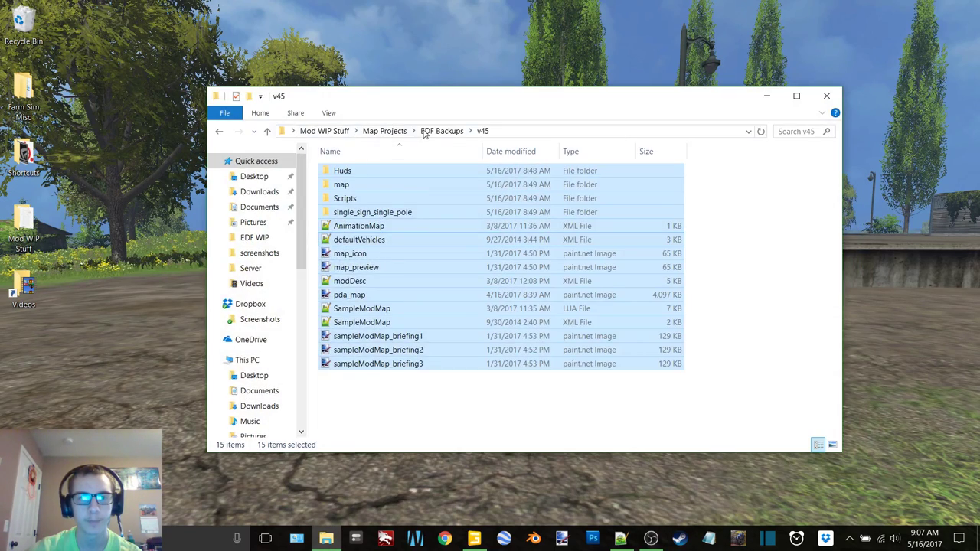
left_click(384, 131)
double_click(360, 185)
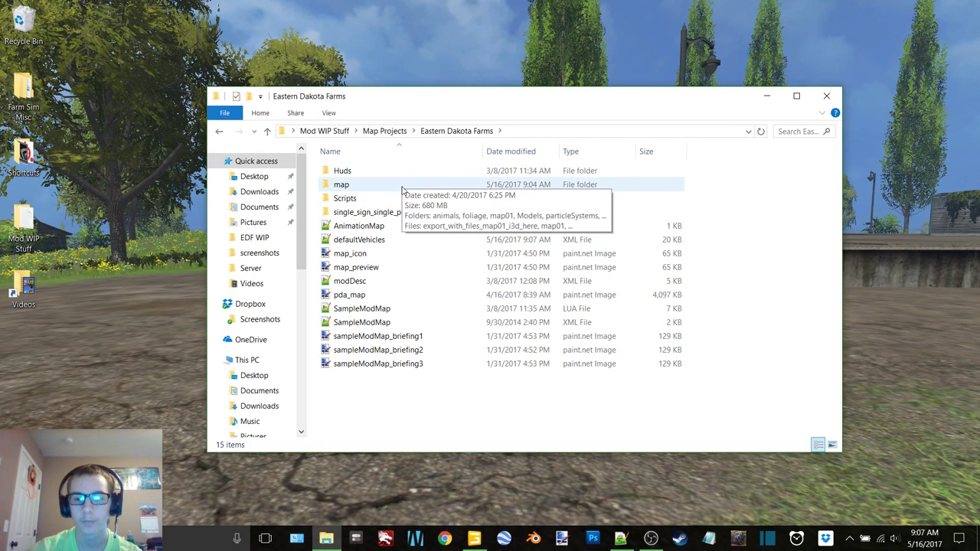
left_click(651, 539)
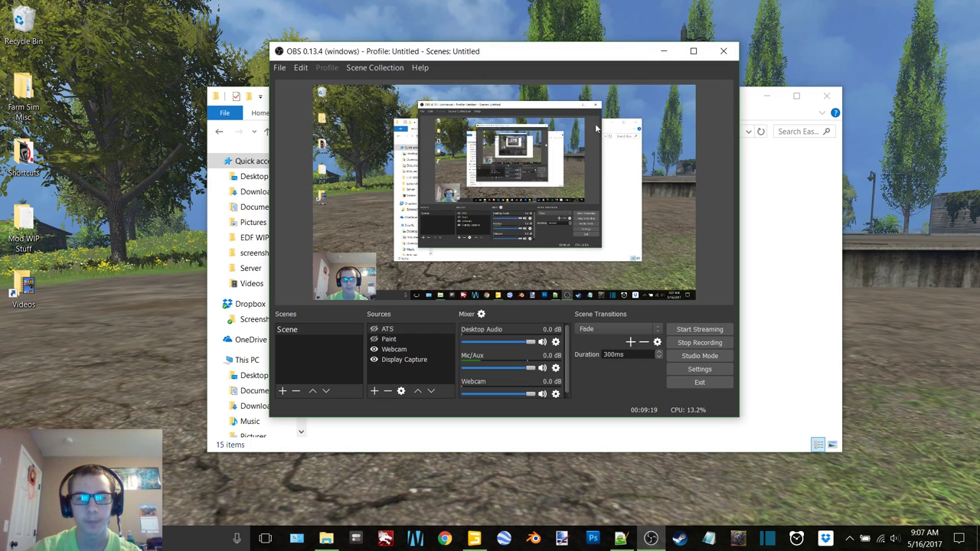
left_click(664, 51)
left_click_drag(379, 399, 604, 165)
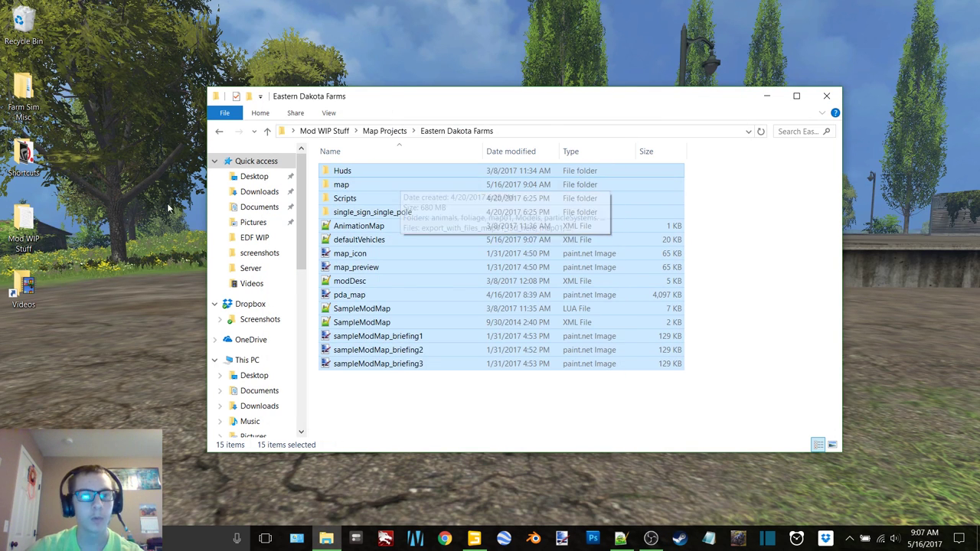
Open the Farming Simulator 2015 mods folder via Farm Sim Misc > FS15 Mods
left_click(37, 94)
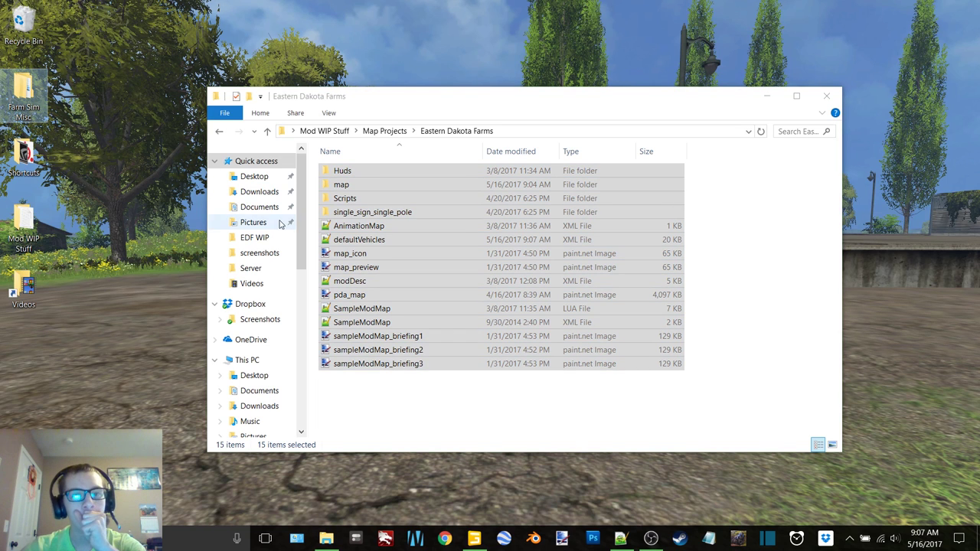
left_click(161, 176)
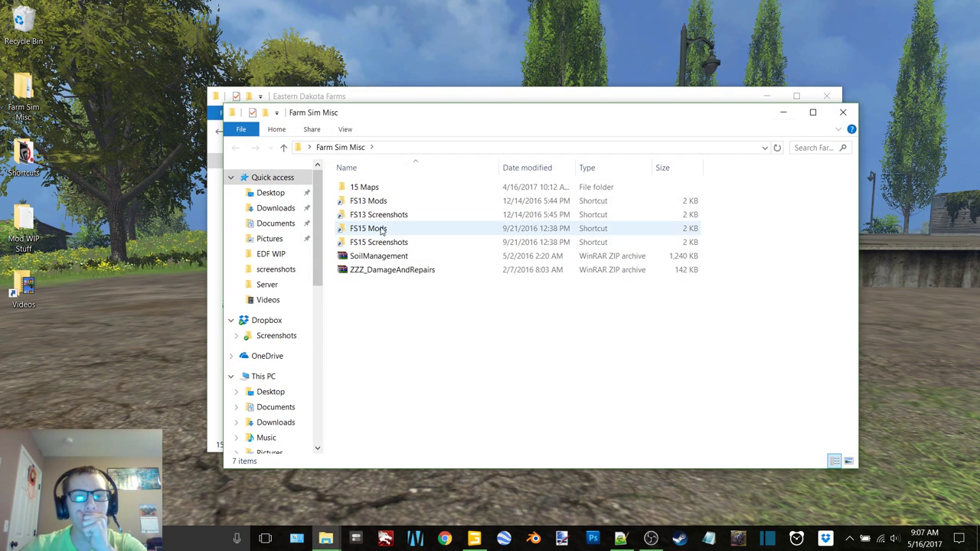
double_click(370, 228)
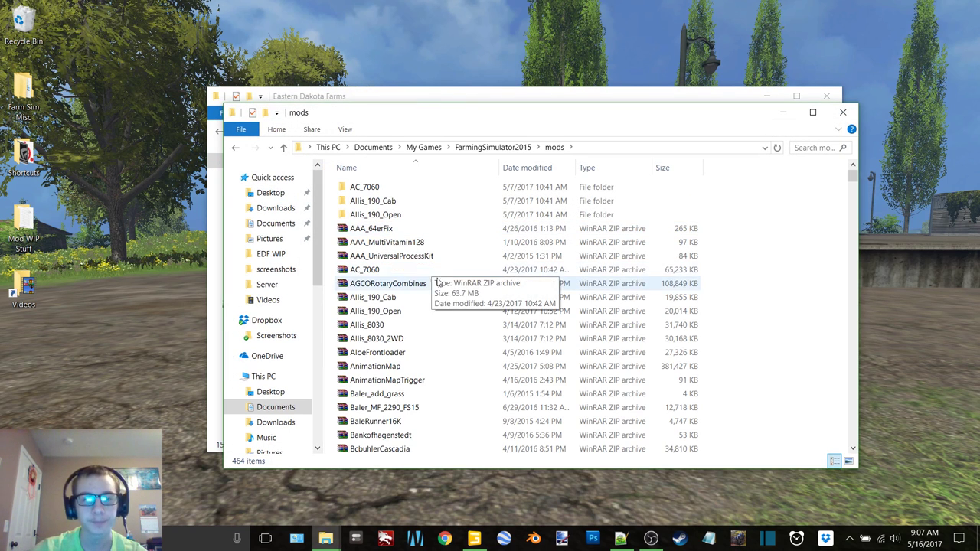
Inspect AnimationMapTrigger.zip and AnimationMap.zip in WinRAR, then paste an AnimationMap copy onto the desktop
double_click(416, 383)
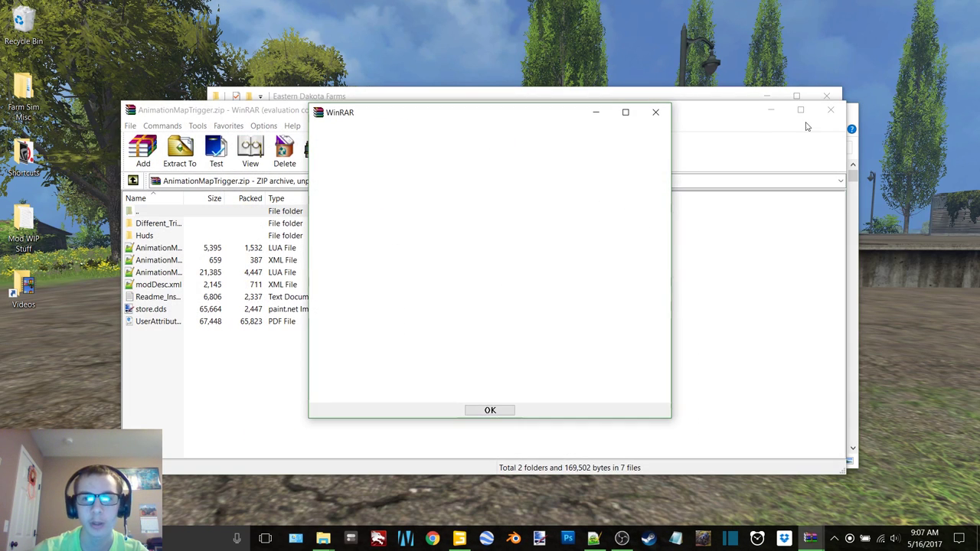
left_click(830, 109)
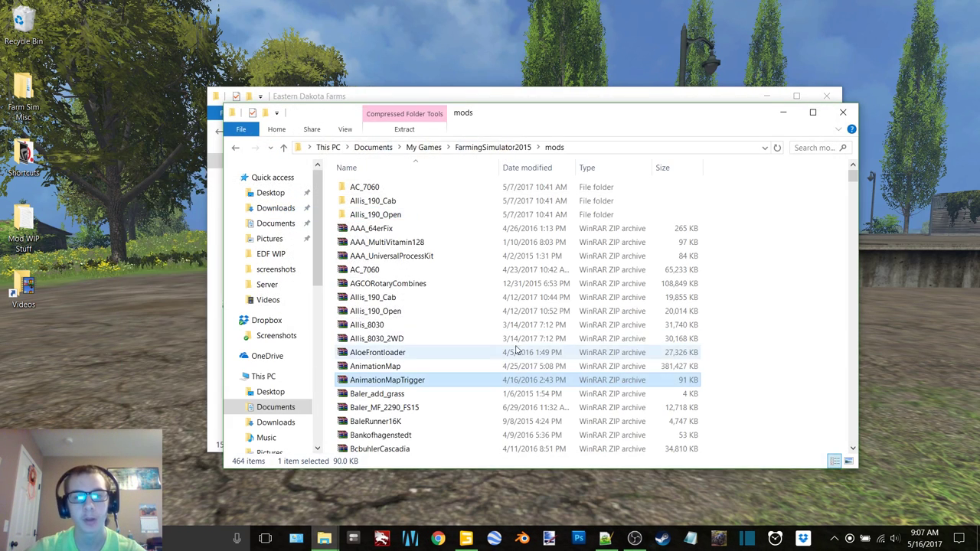
double_click(411, 370)
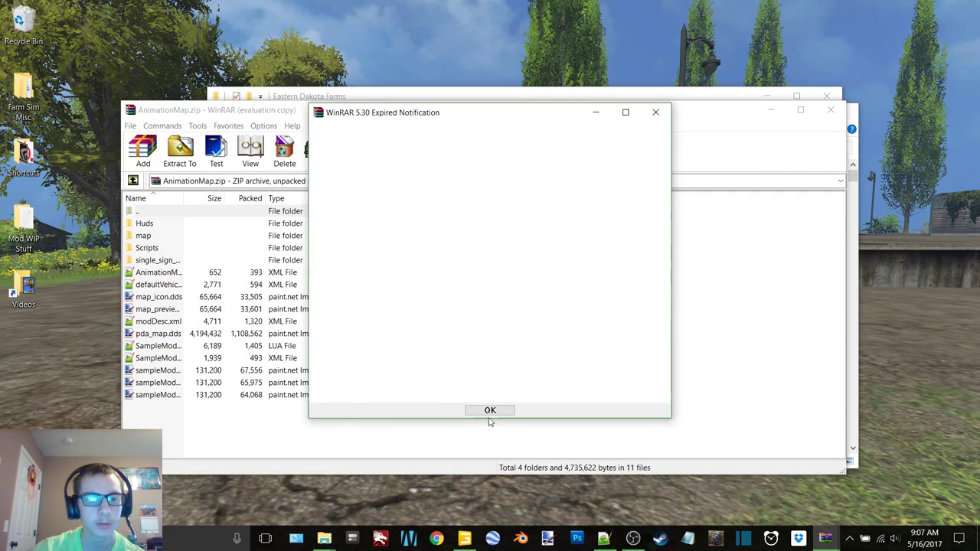
left_click(491, 411)
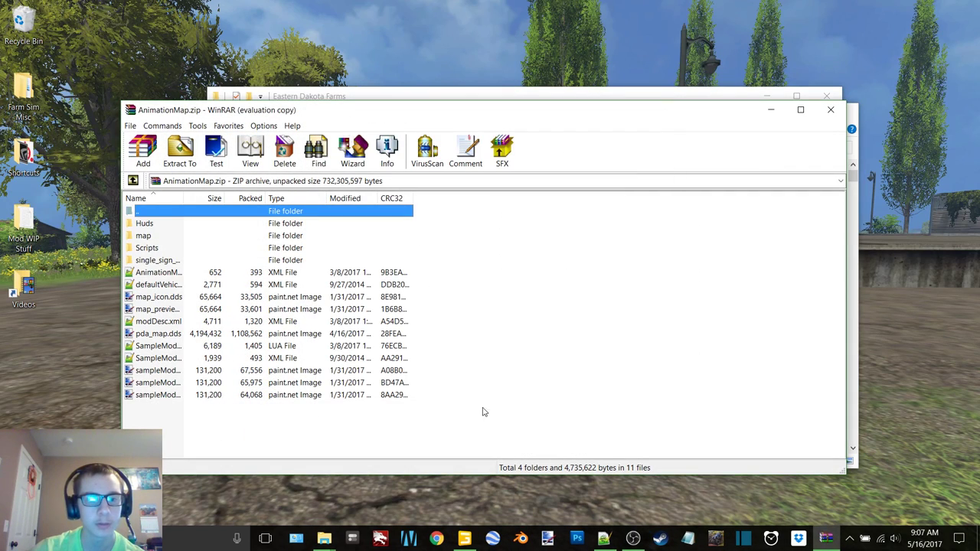
left_click(831, 109)
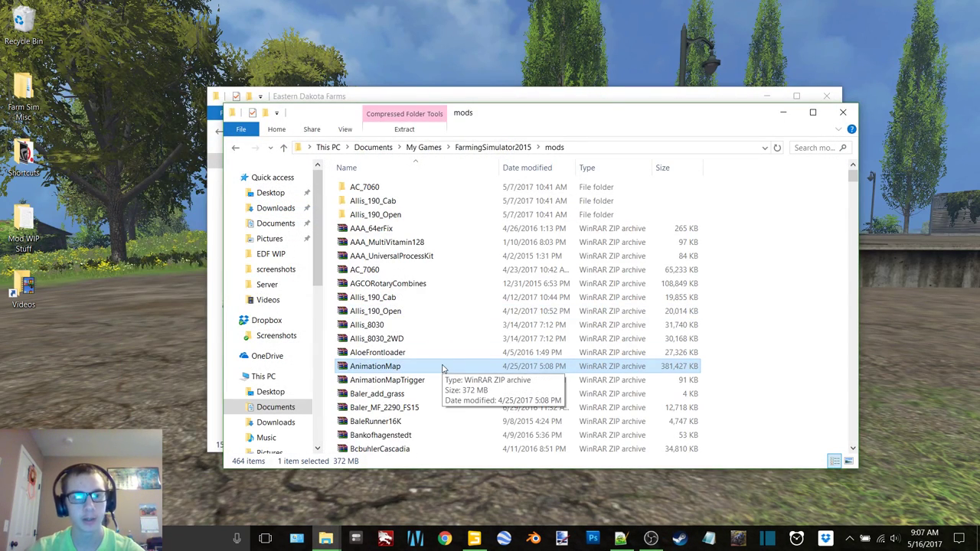
left_click(92, 79)
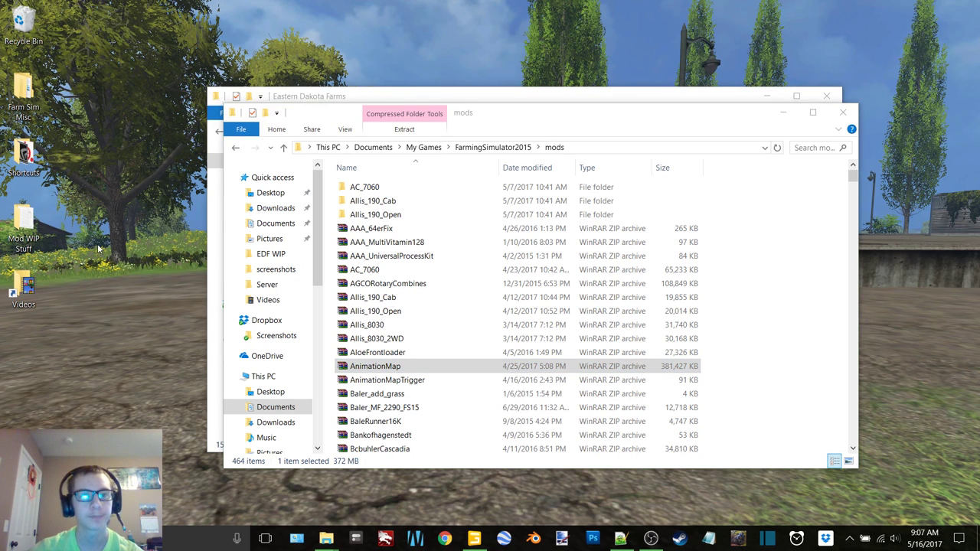
key("ctrl+v")
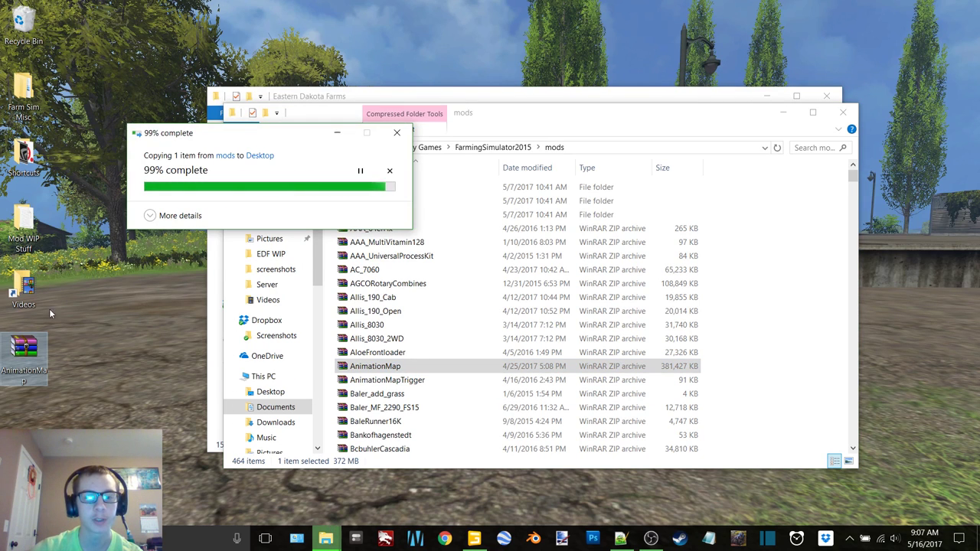
Send the 15 Eastern Dakota Farms files to a compressed zipped folder, then switch to Farming Simulator
left_click(490, 98)
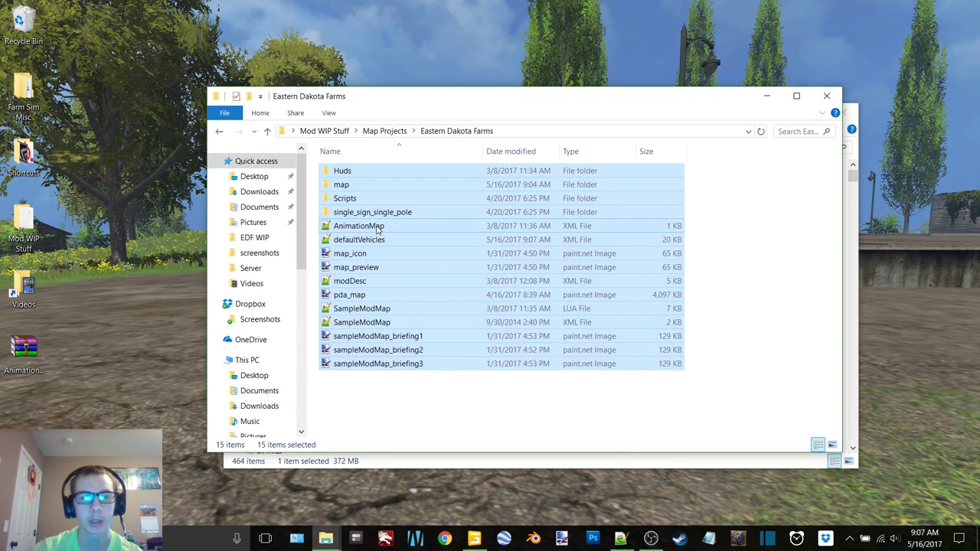
right_click(377, 225)
mouse_move(411, 411)
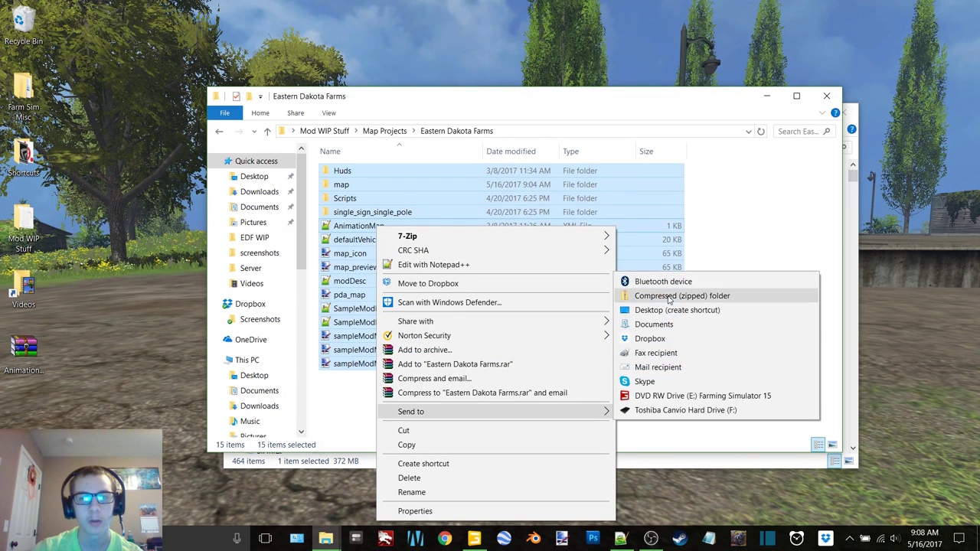
left_click(670, 297)
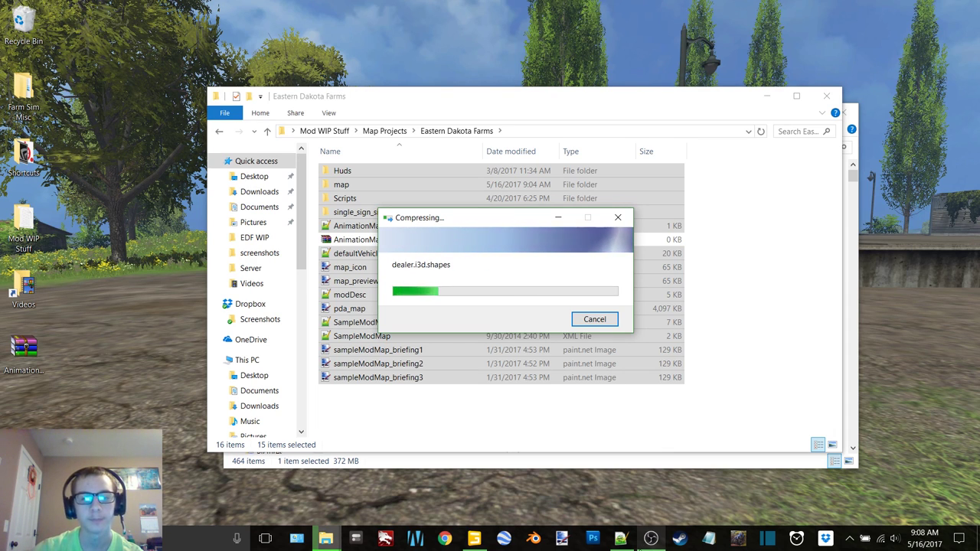
left_click(651, 538)
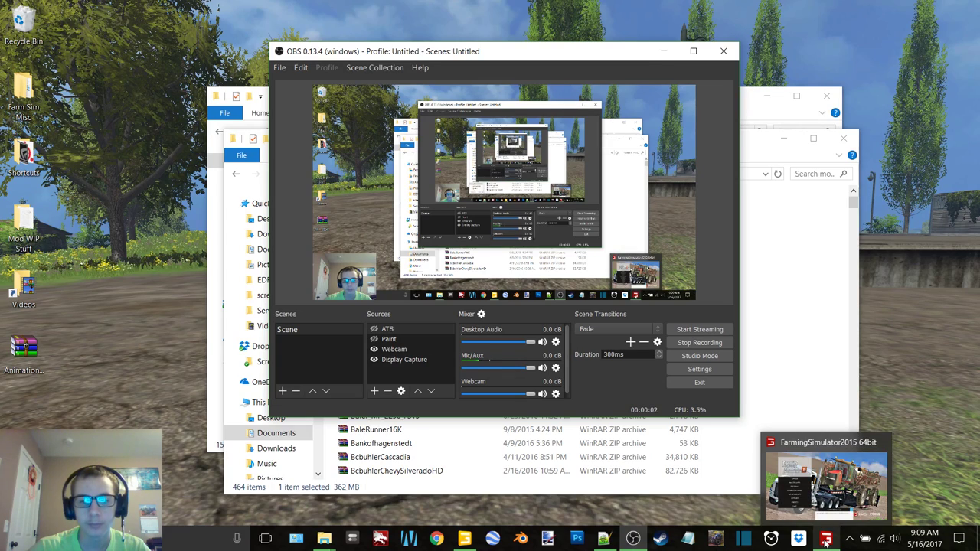
left_click(826, 540)
Start a Normal career in empty Savegame 6 on Eastern Dakota Farms, answering the Courseplay field-scan prompt
left_click(299, 218)
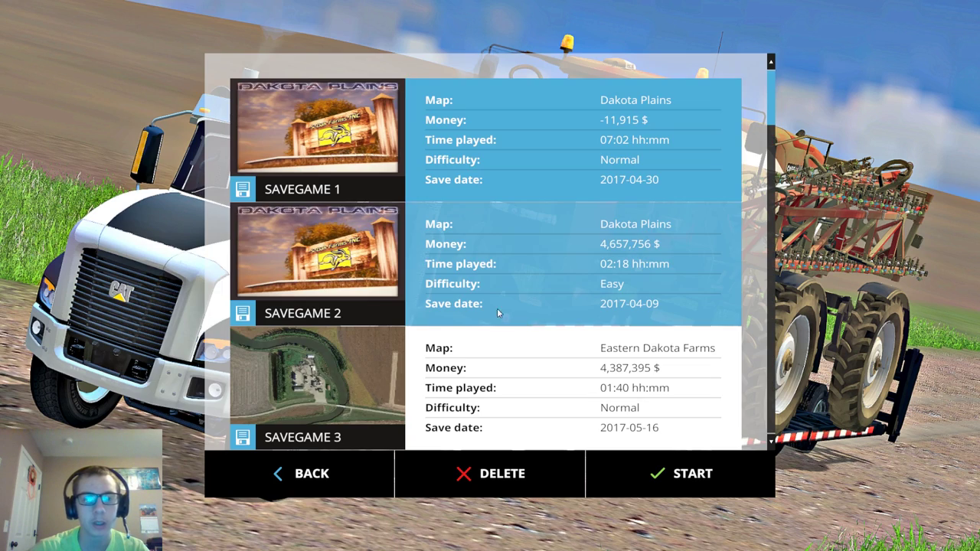
scroll(499, 324, "down", 1)
scroll(500, 327, "down", 1)
scroll(502, 329, "down", 1)
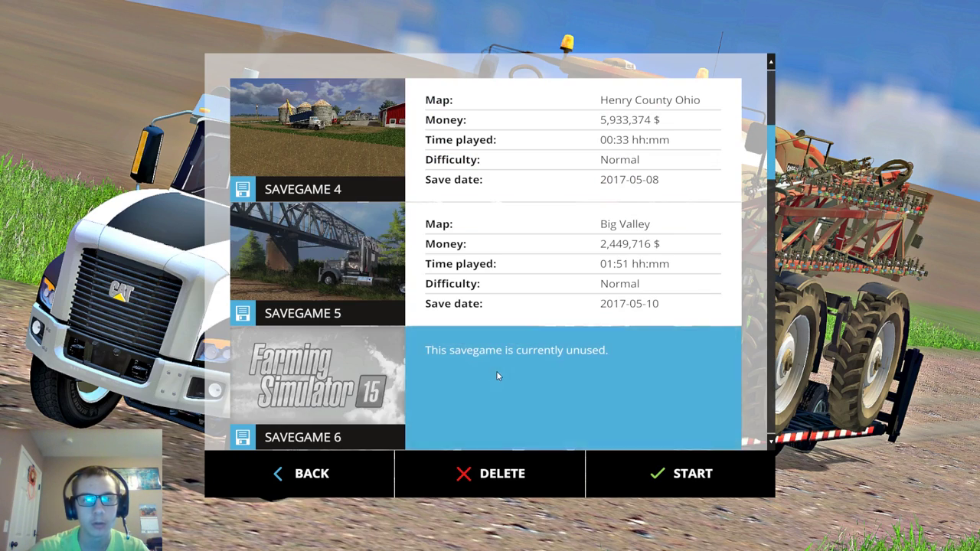
left_click(499, 373)
left_click(519, 192)
scroll(518, 273, "down", 1)
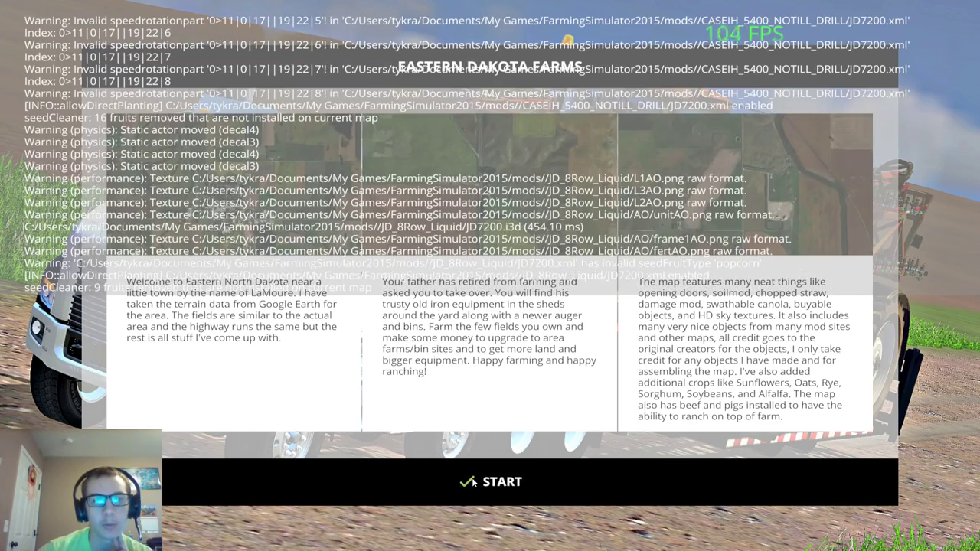
left_click(472, 482)
left_click(399, 366)
Answer the Courseplay wages prompt, close the welcome message, and walk around the Westeel grain bins
left_click(548, 374)
key("Return")
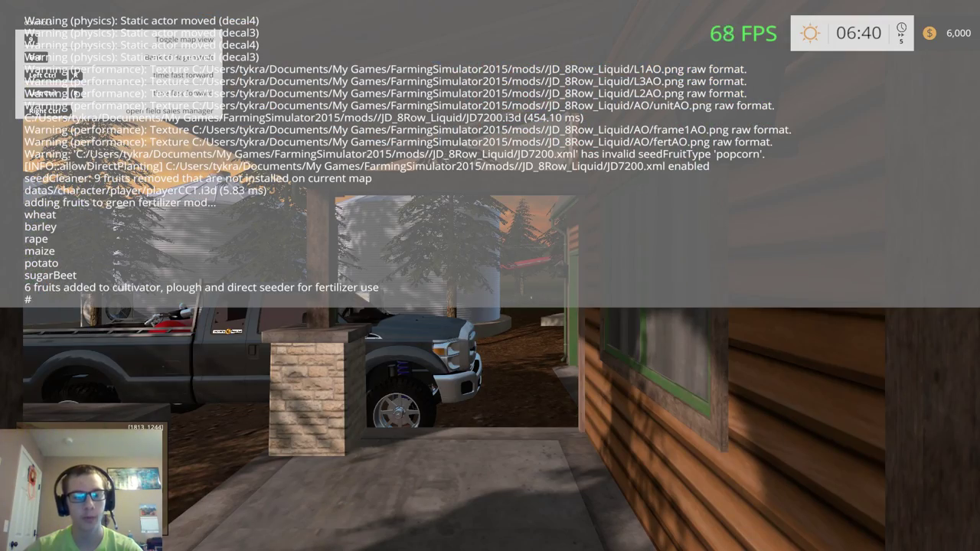
key("w")
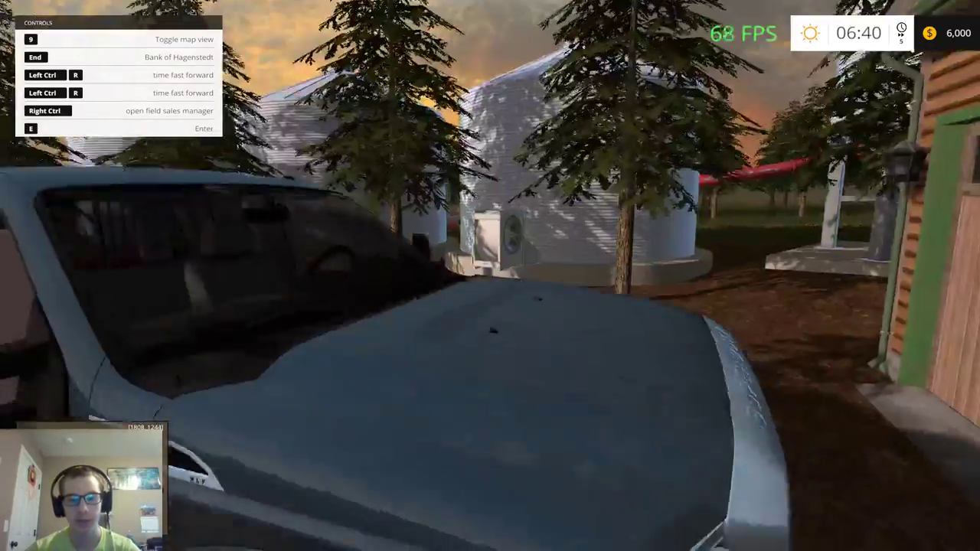
key("w")
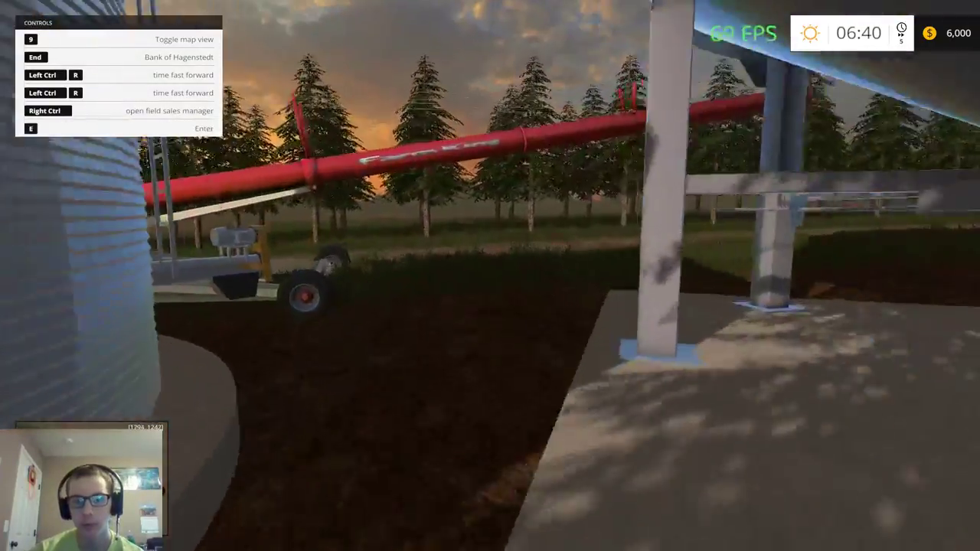
key("w")
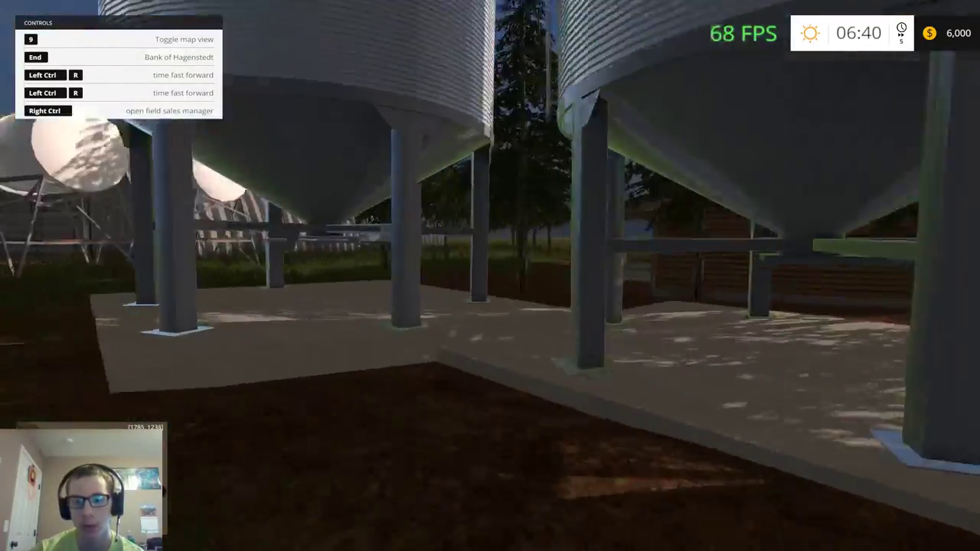
key("s")
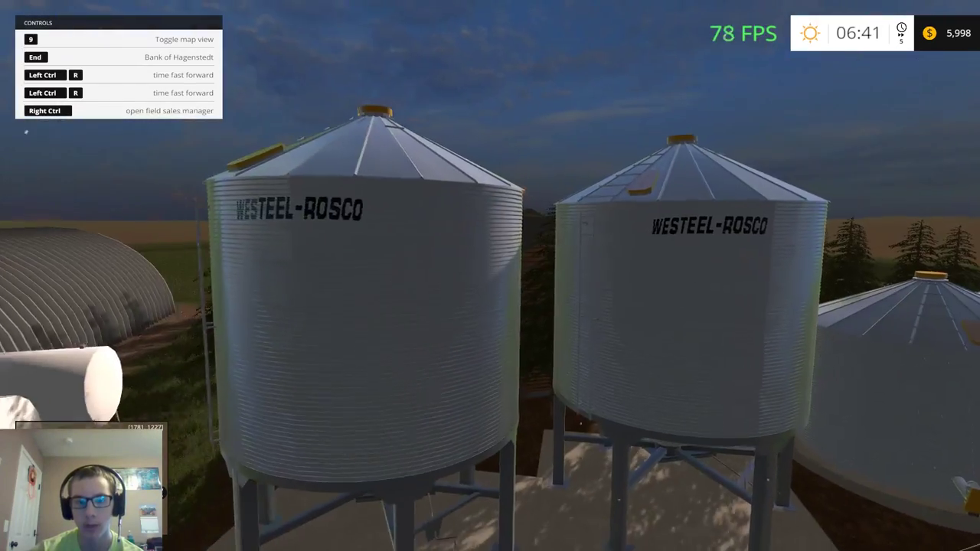
key("s")
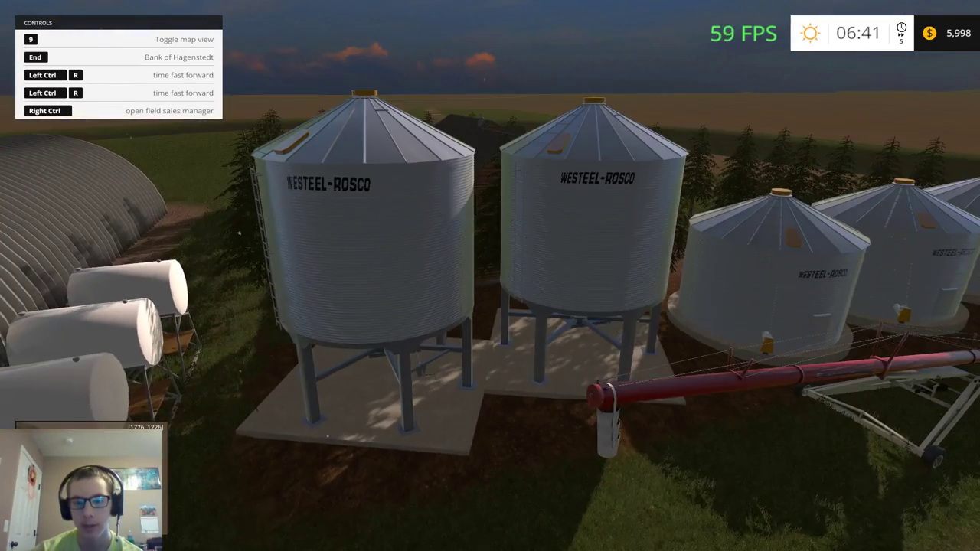
key("w")
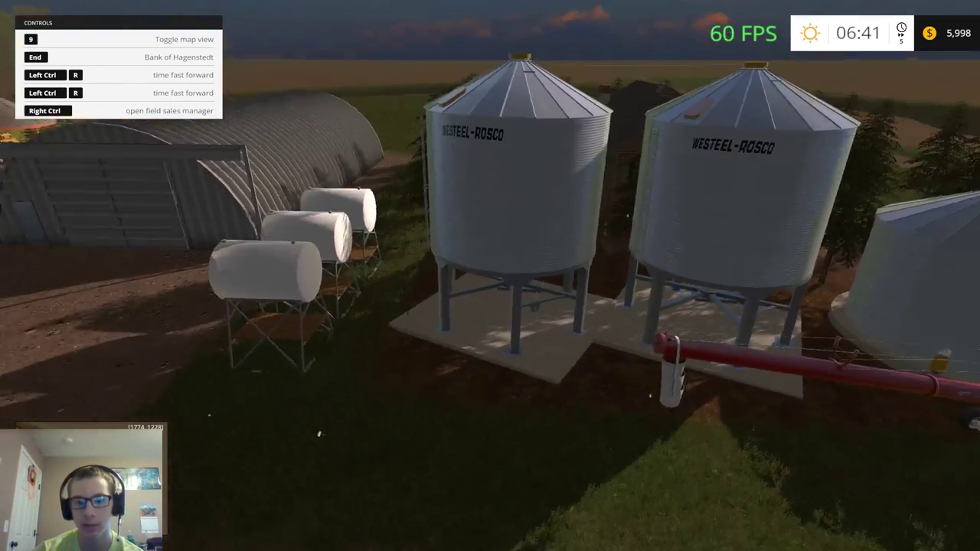
key("w")
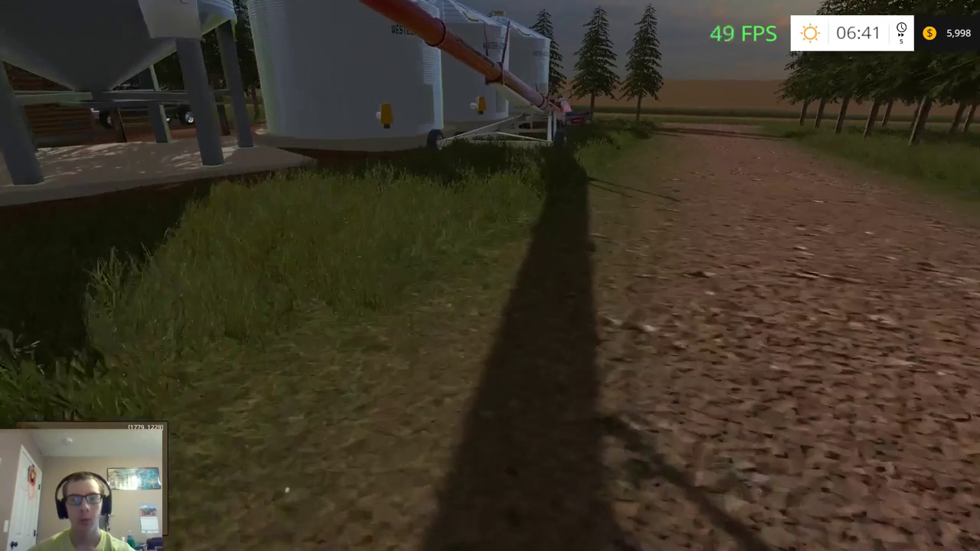
Tab through the bins and equipment: Allis Chalmers 190, Oliver 1955, JD 8820, Exmark mower, Brandt auger
key("Tab")
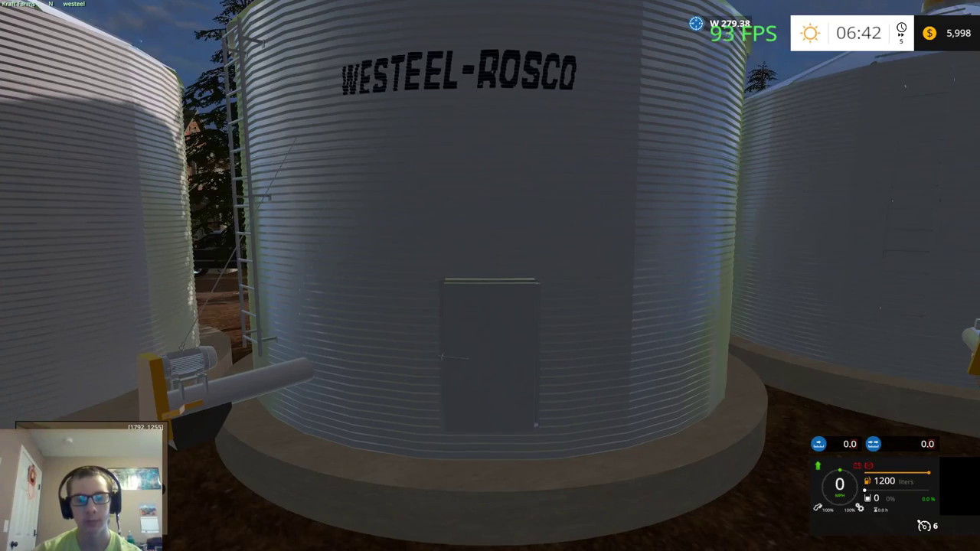
key("Tab")
key("Tab")
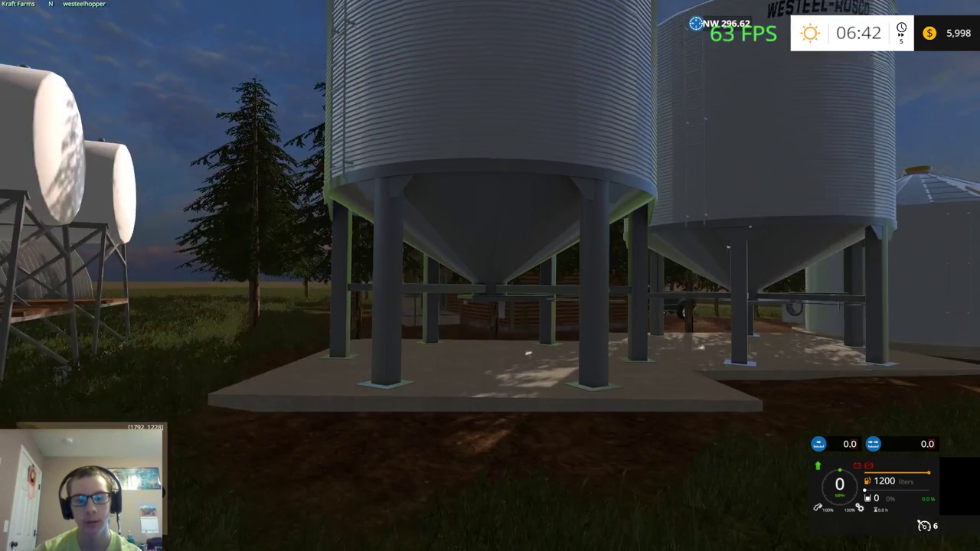
key("Tab")
key("Tab")
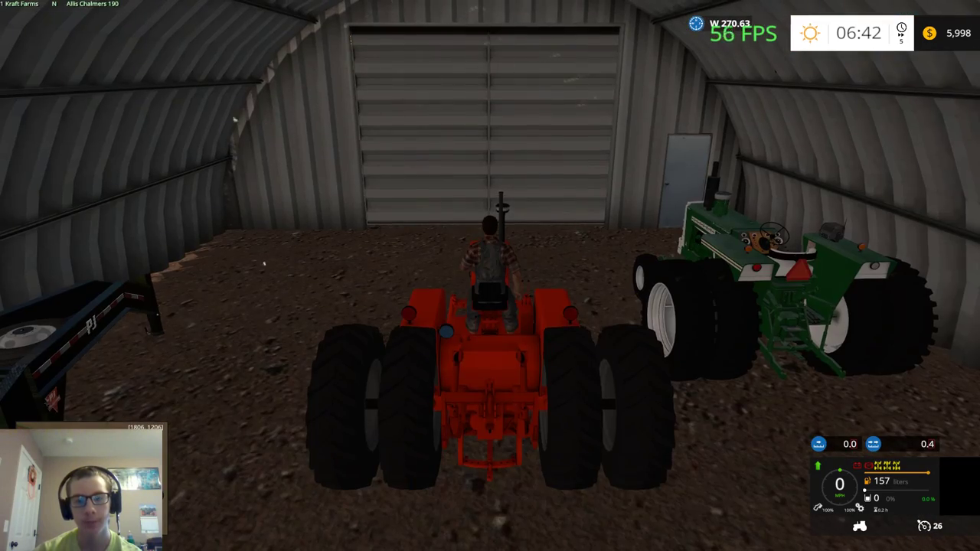
key("Tab")
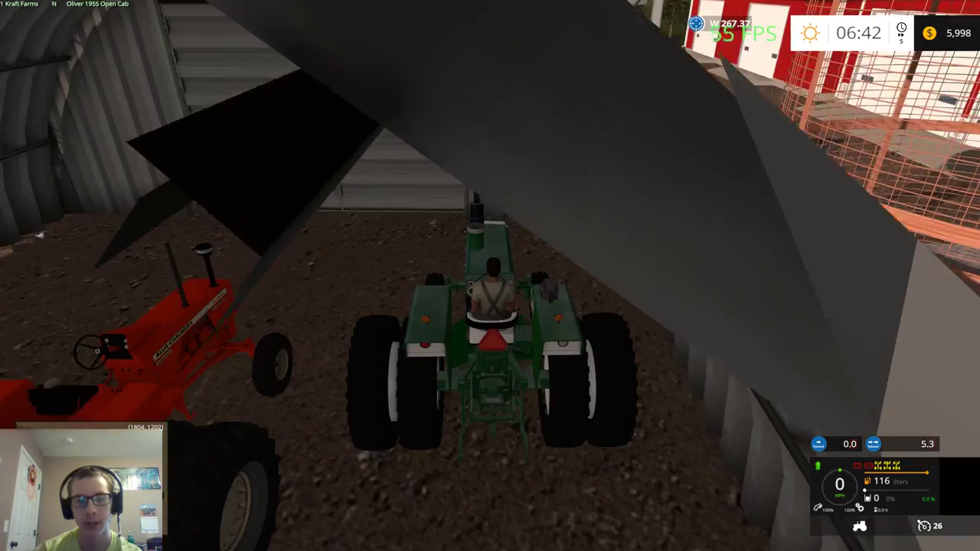
key("Tab")
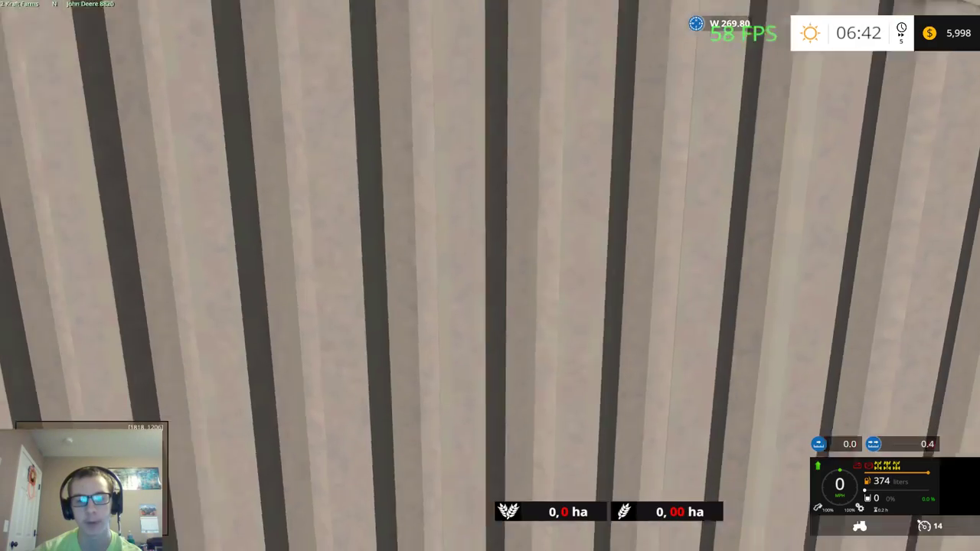
key("Tab")
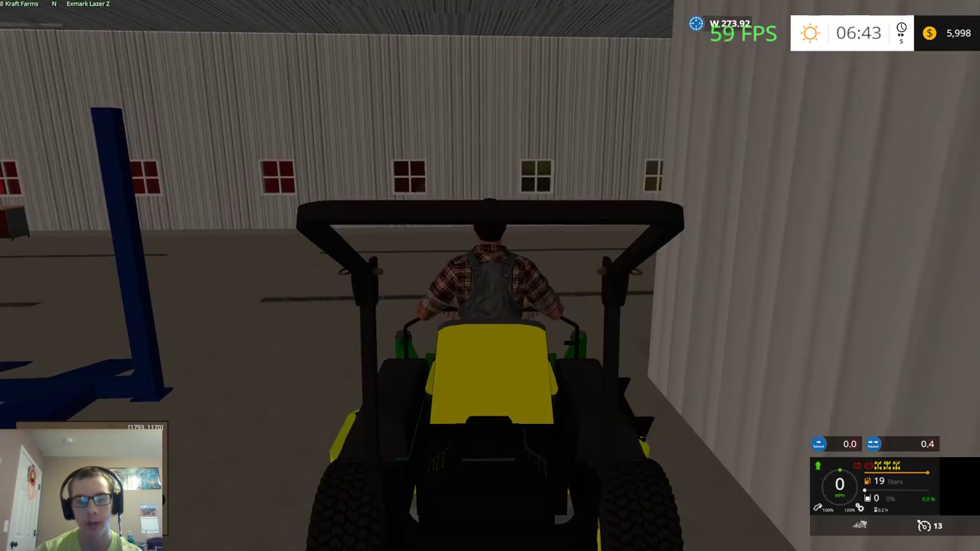
key("Tab")
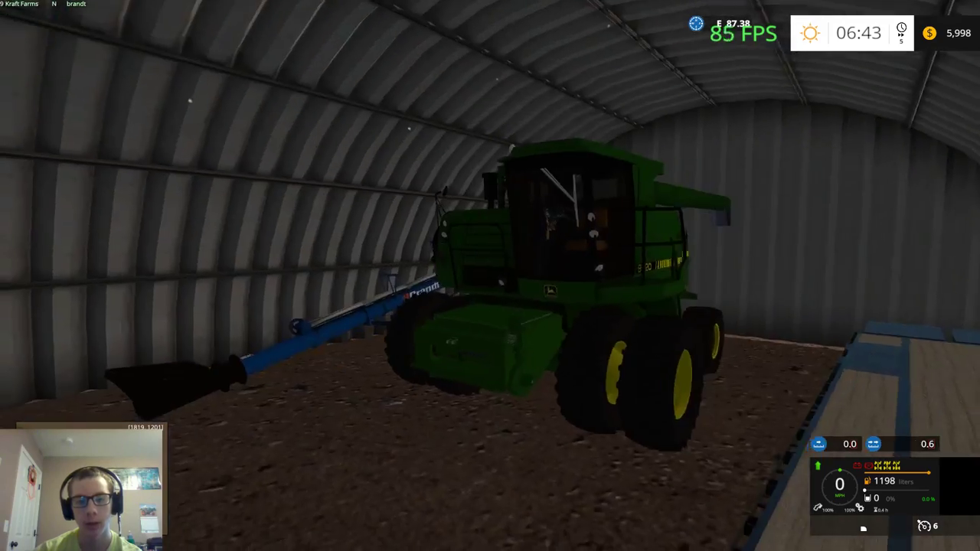
key("Tab")
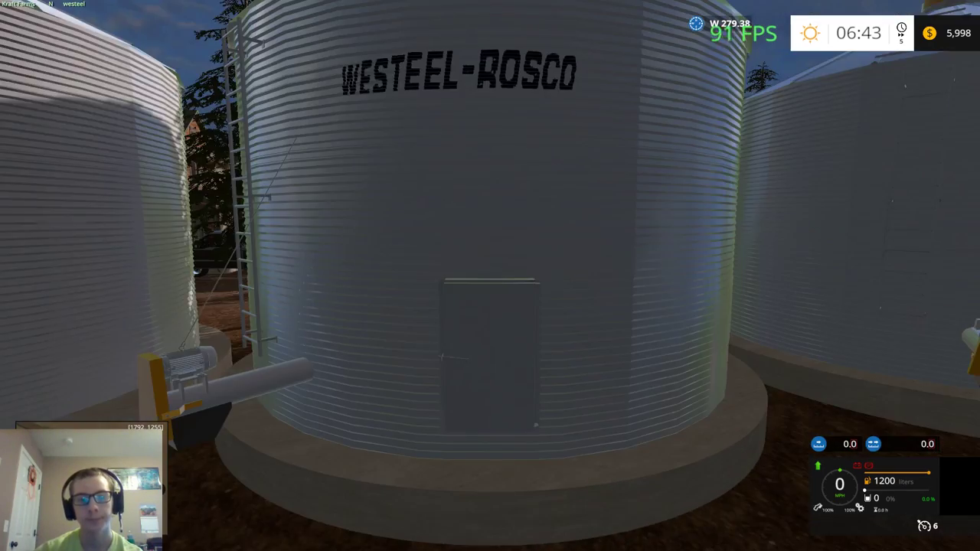
key("Tab")
key("Tab")
Get in and out of the F250 pickup, then walk between the silos toward the sheds
key("e")
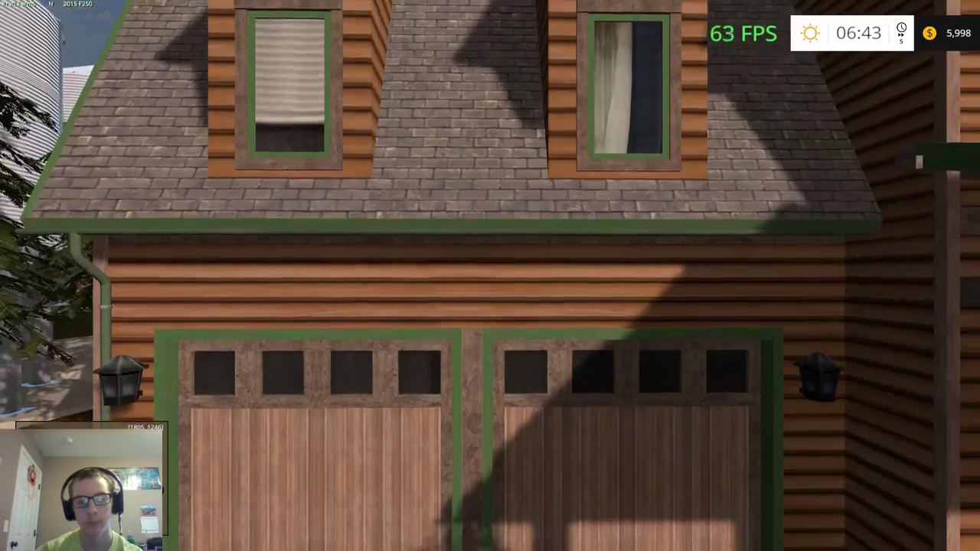
key("w")
key("w")
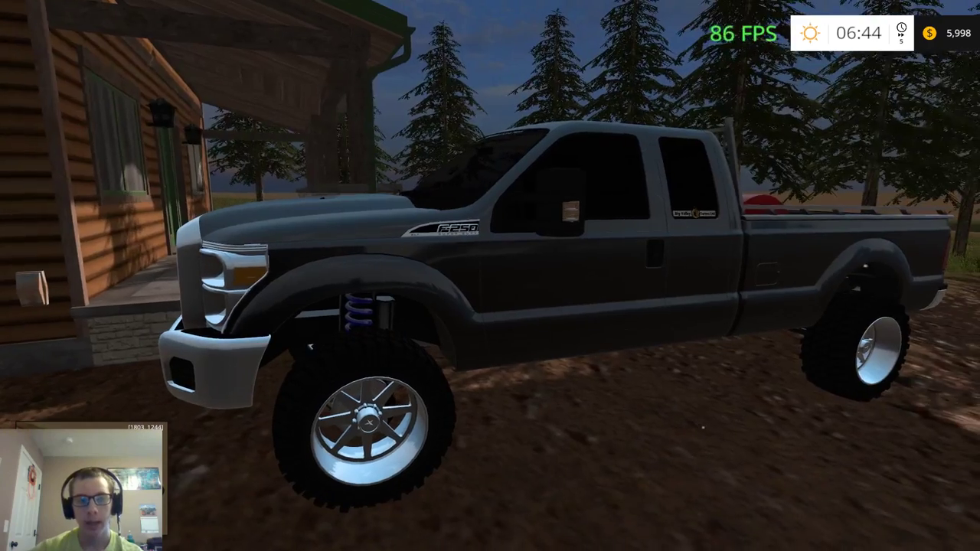
key("e")
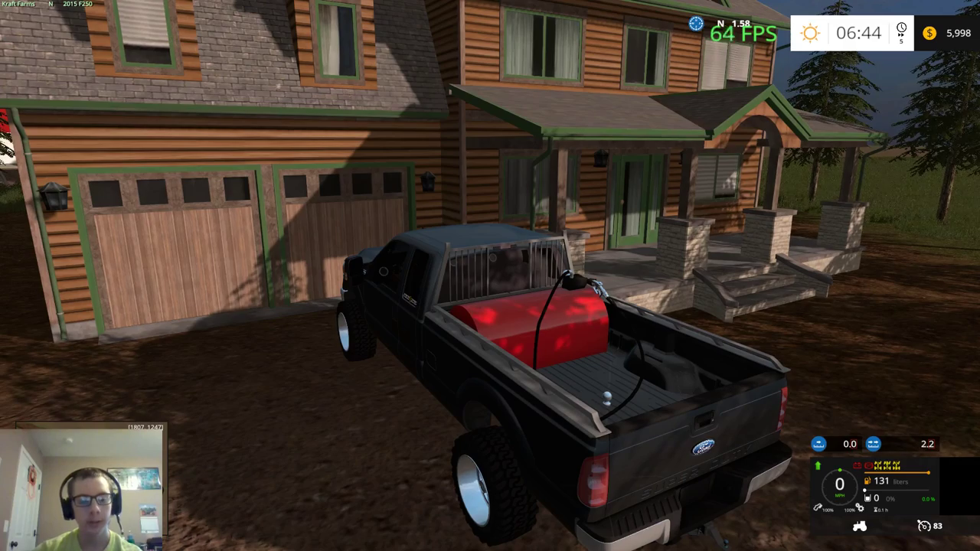
key("e")
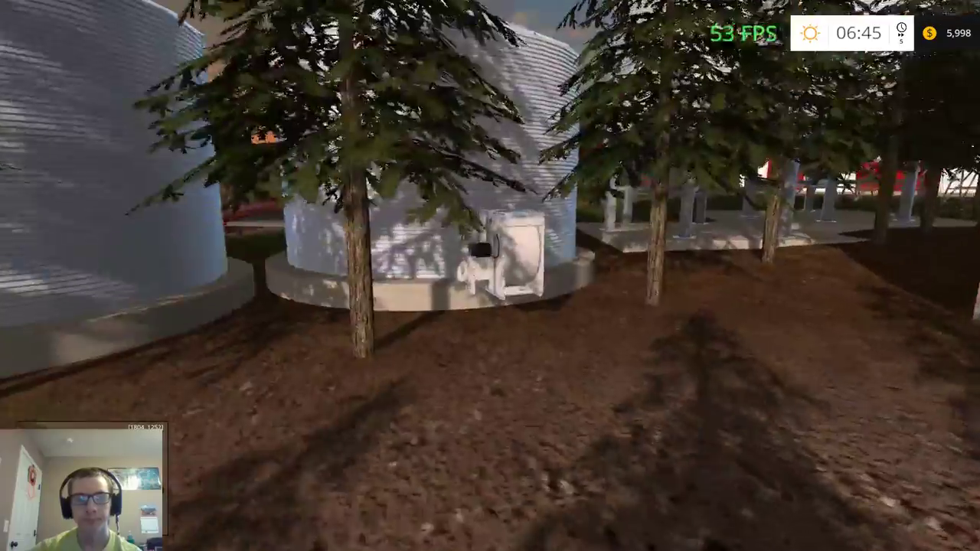
key("w")
key("w")
key("w")
key("w")
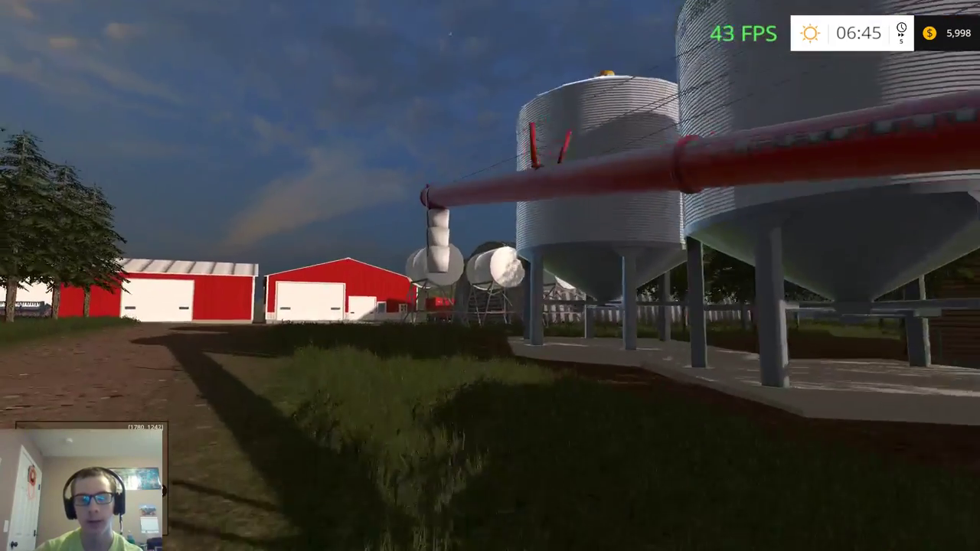
key("s")
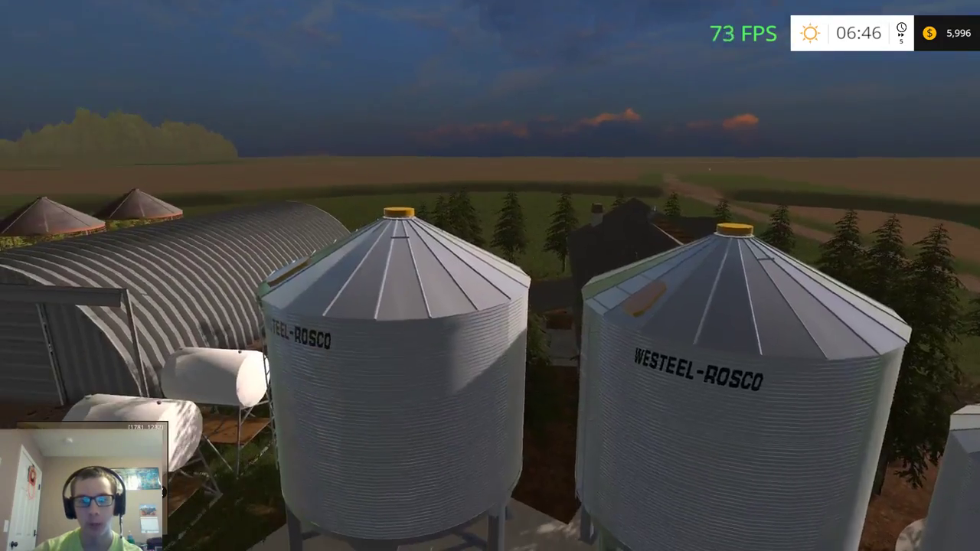
key("w")
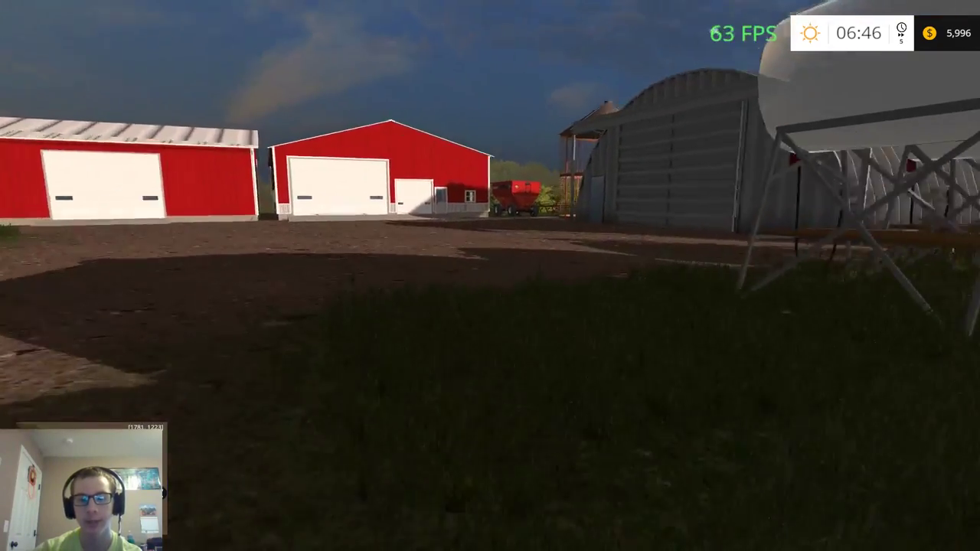
Inspect the Oliver and Allis-Chalmers tractors and the PJ gooseneck trailer in the quonset shed
key("w")
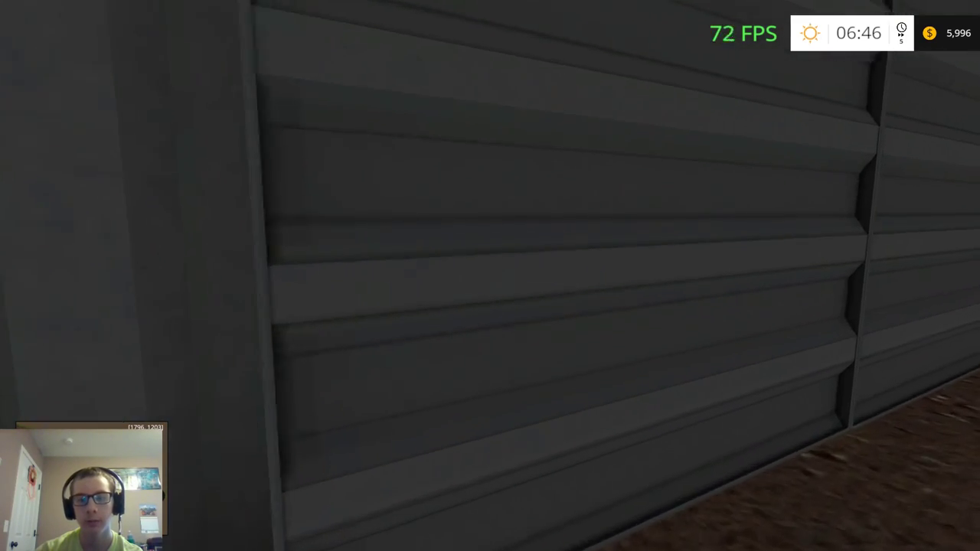
key("w")
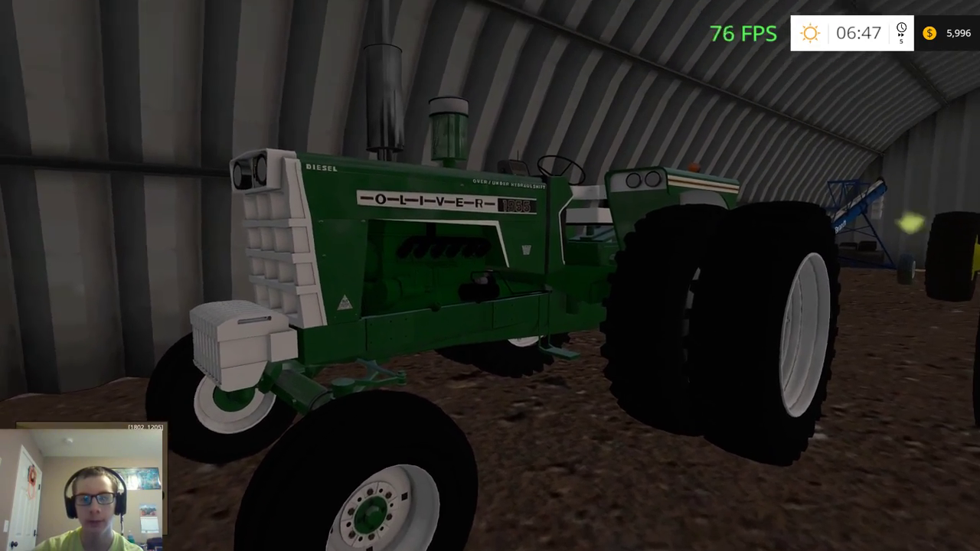
key("w")
key("w")
key("s")
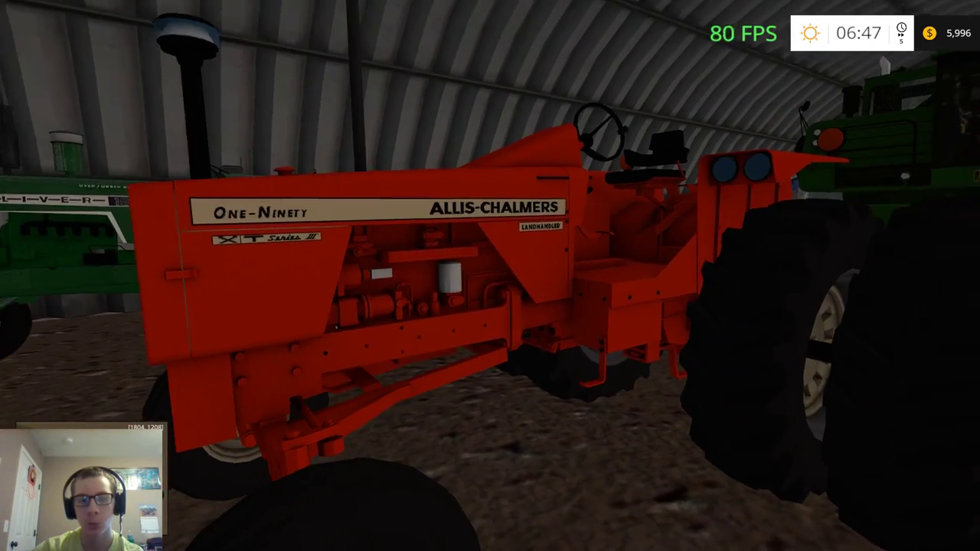
key("s")
key("w")
key("w")
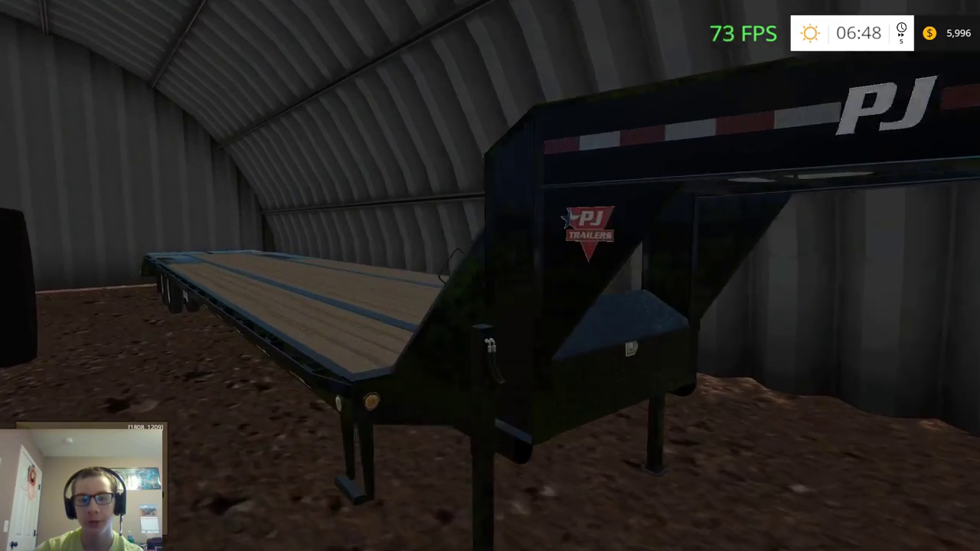
key("w")
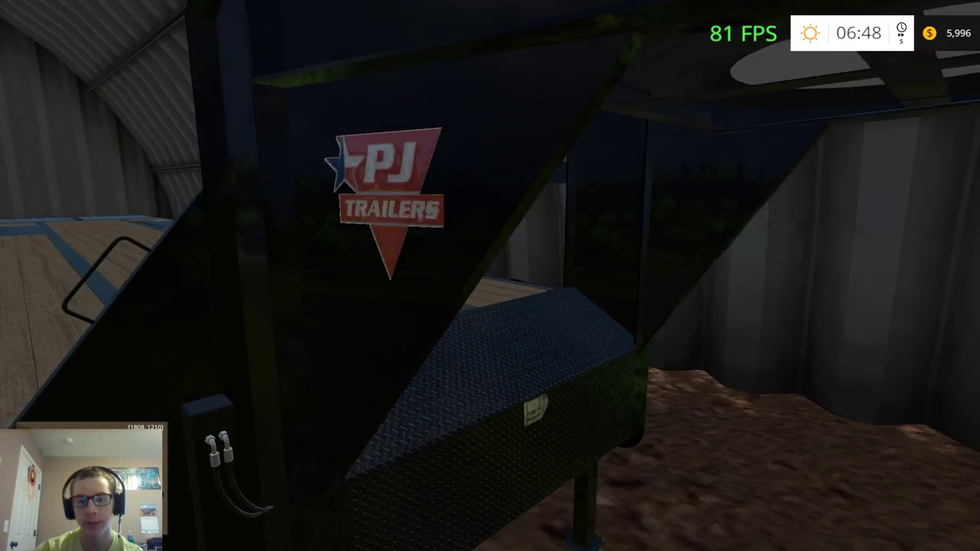
key("s")
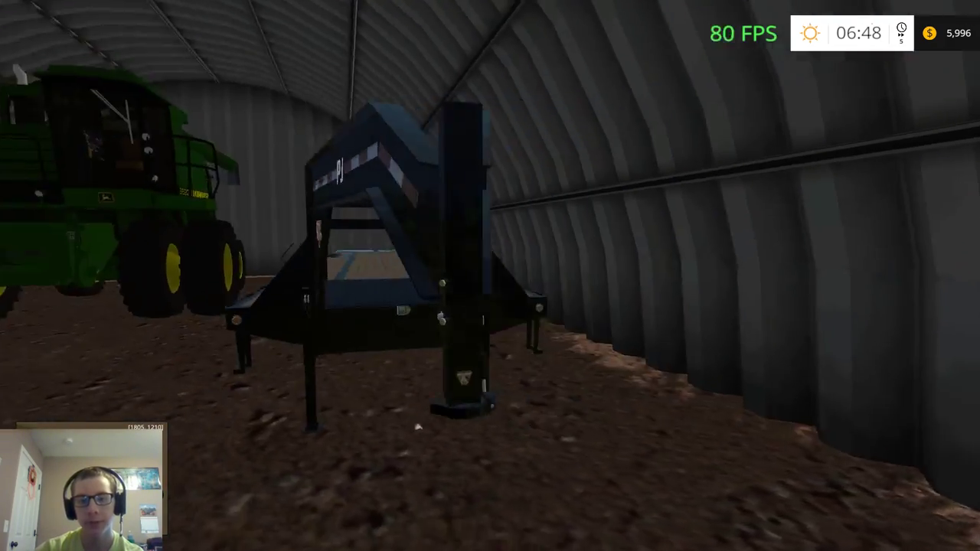
key("s")
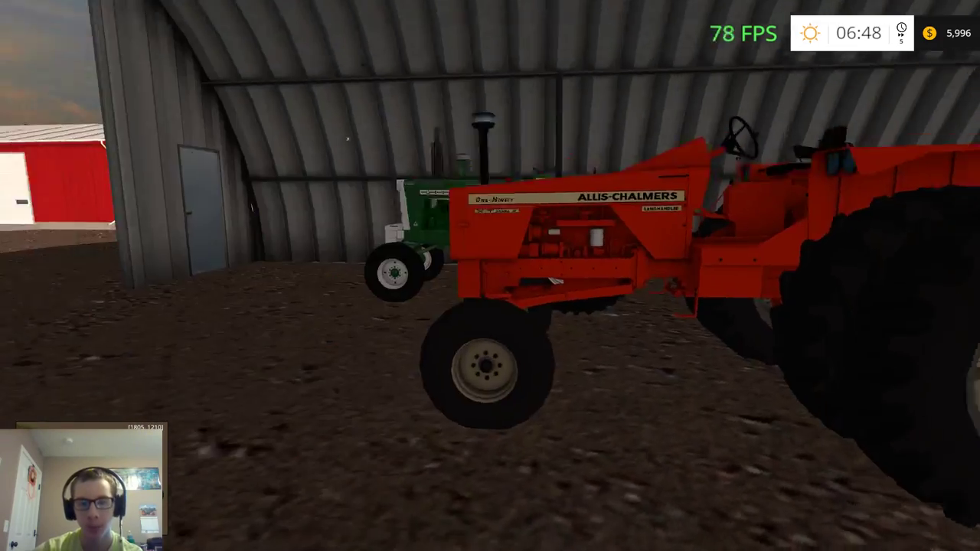
Walk into the machine shed to look over the JD 8820 combine and Brandt auger
key("w")
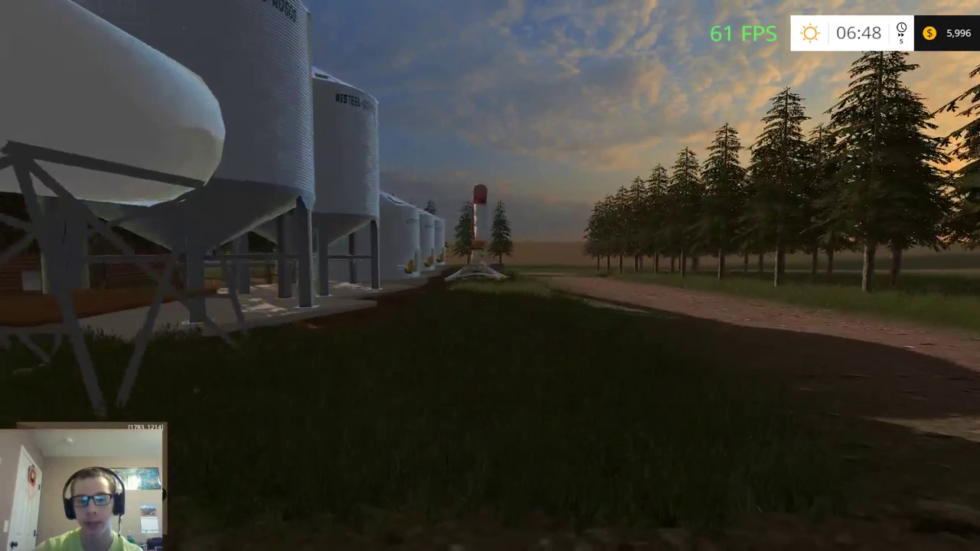
key("w")
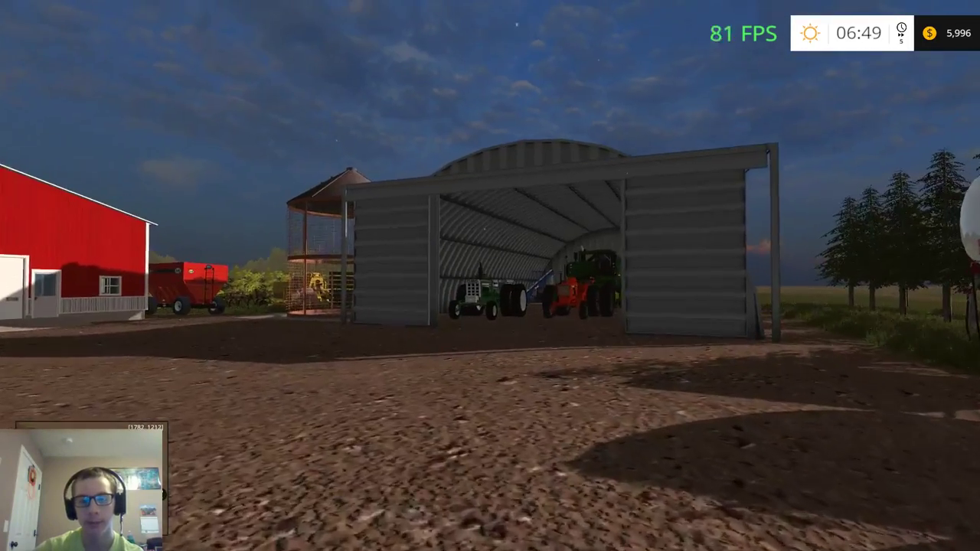
key("w")
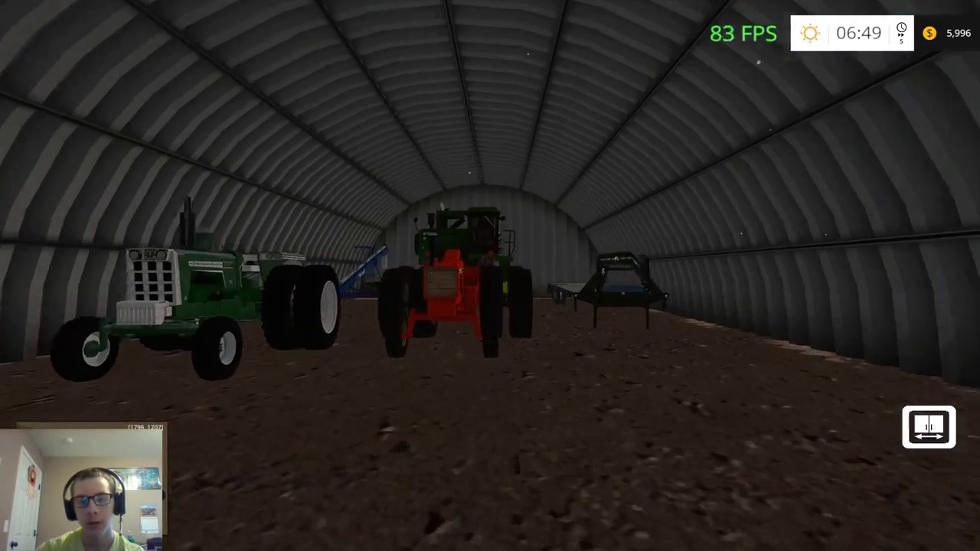
key("w")
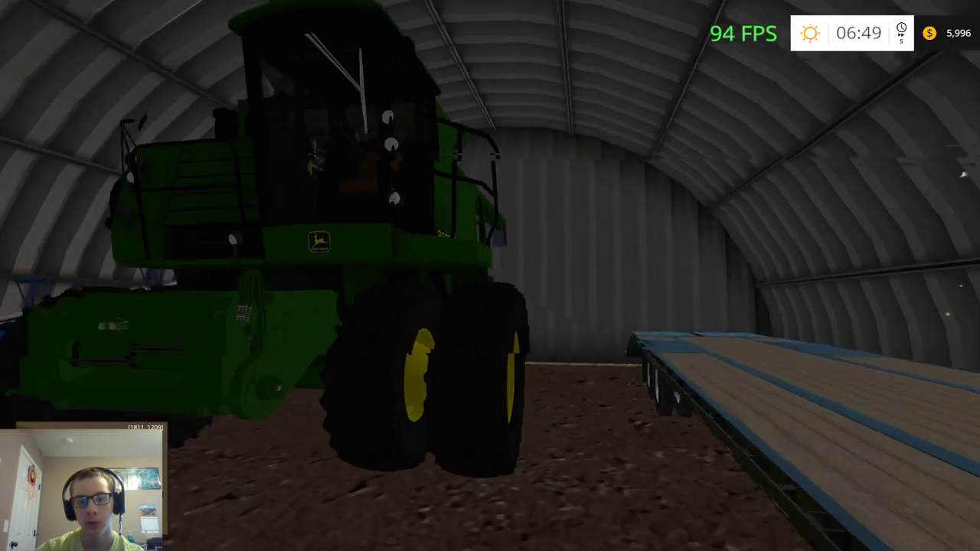
key("s")
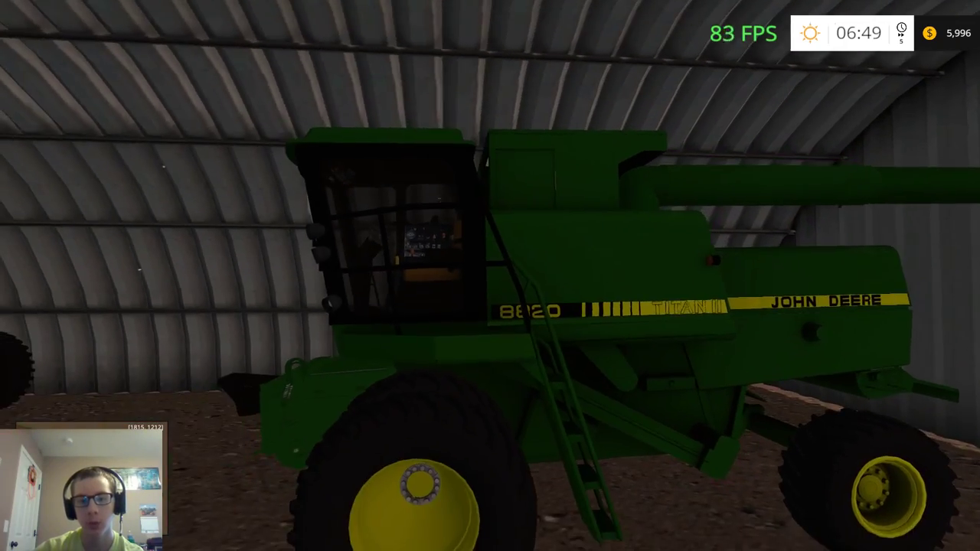
key("a")
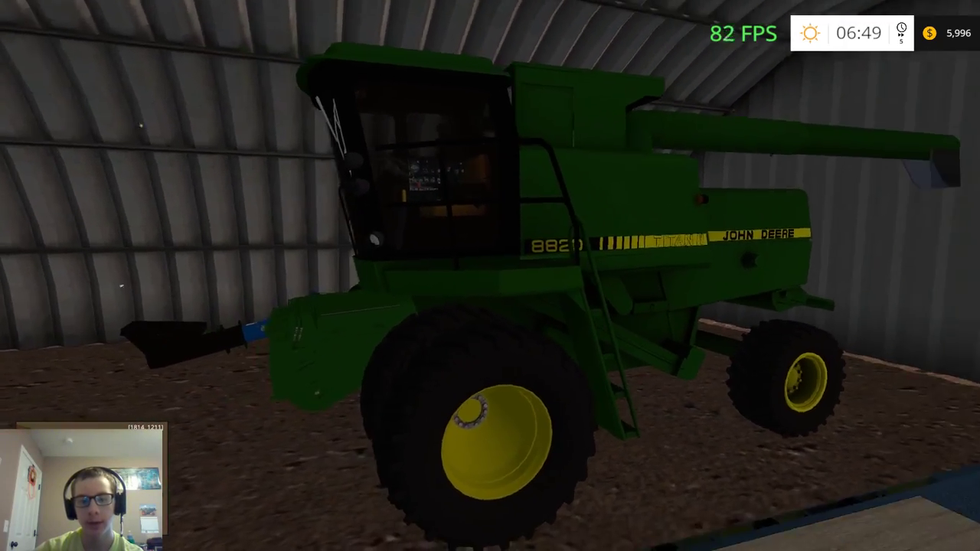
key("w")
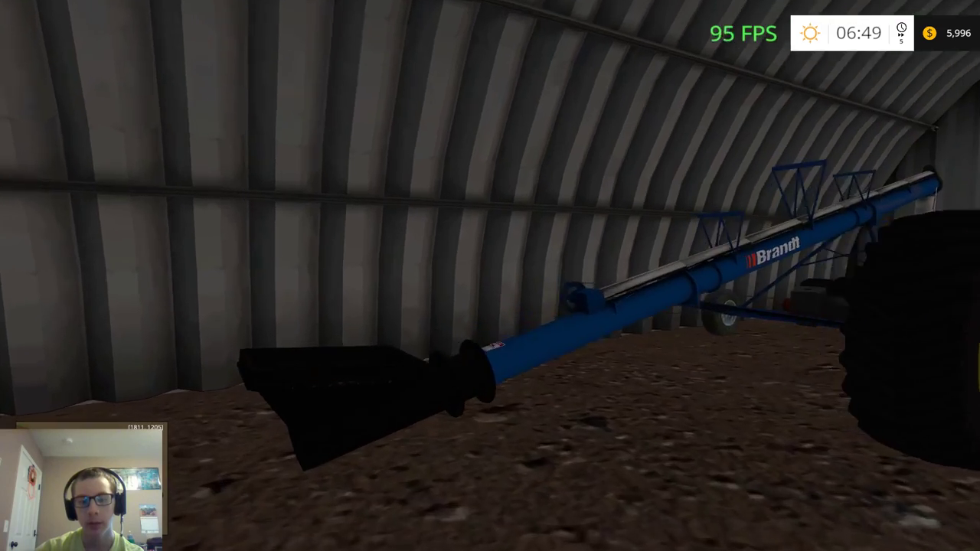
key("s")
key("x")
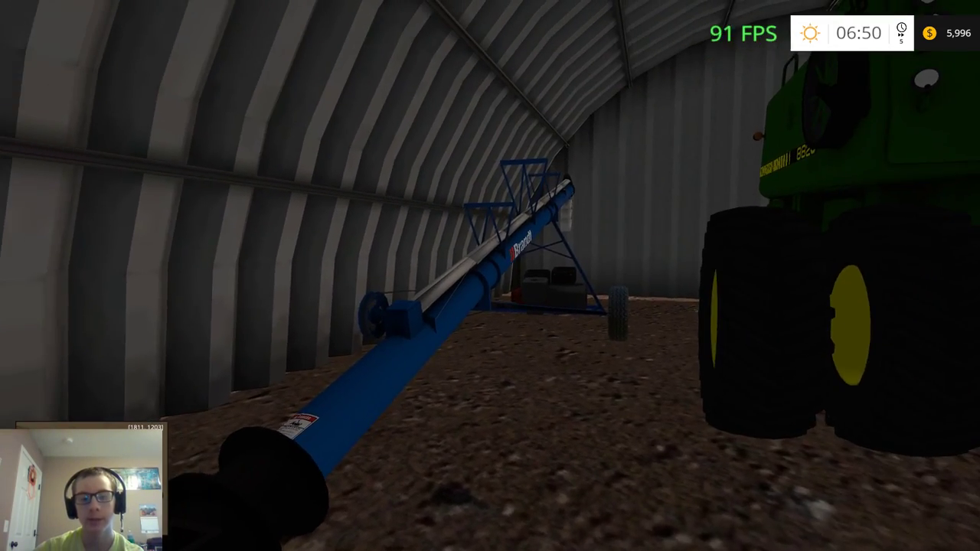
key("s")
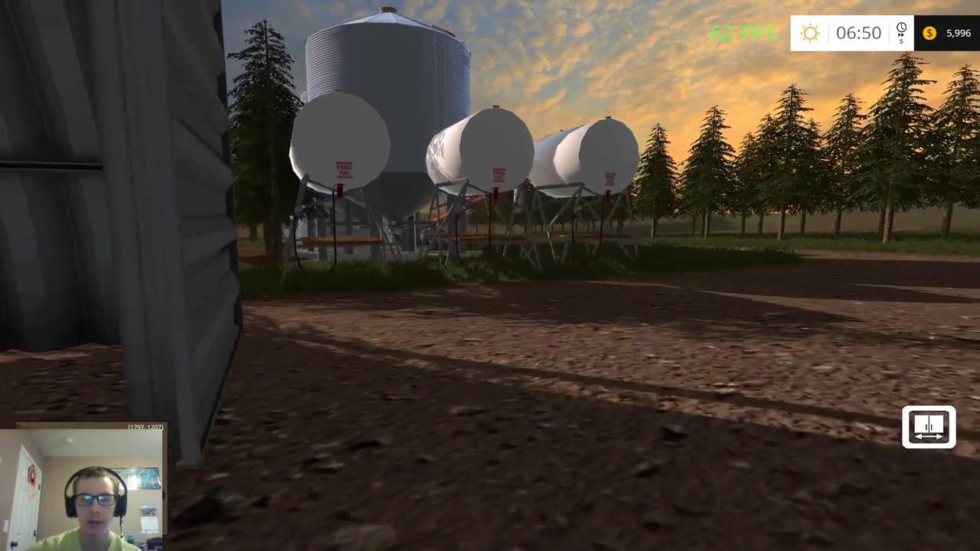
key("w")
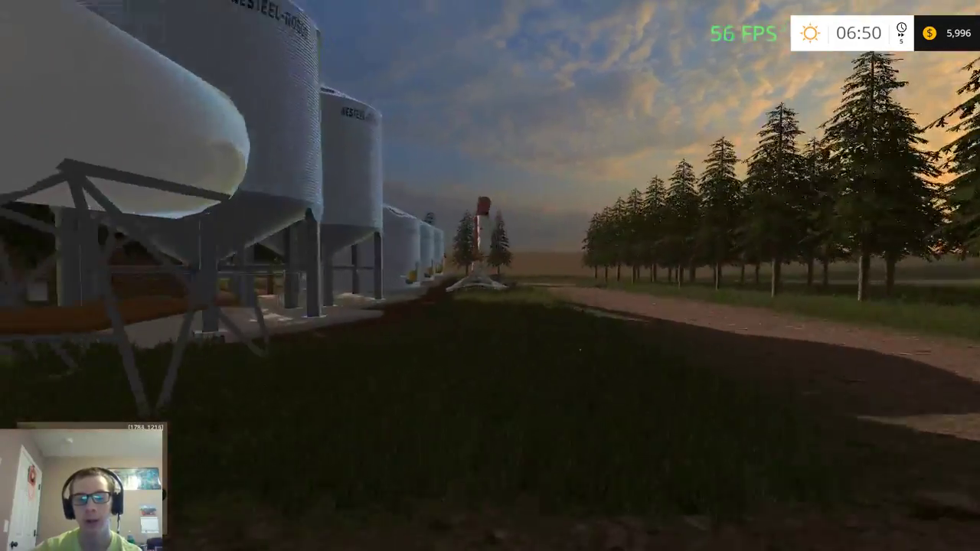
Enter the red garage and walk around the John Deere 7200 planter's tanks, row units and hitch
key("w")
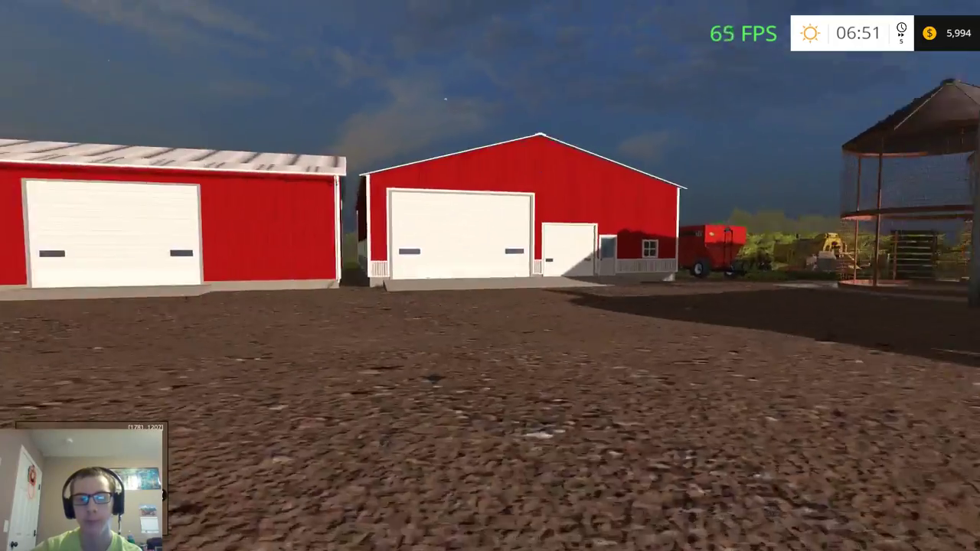
key("w")
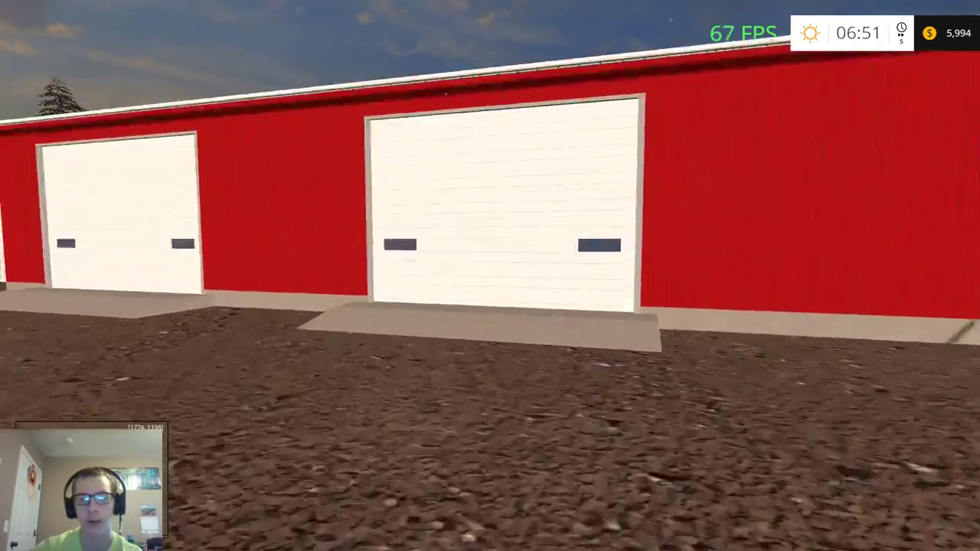
key("w")
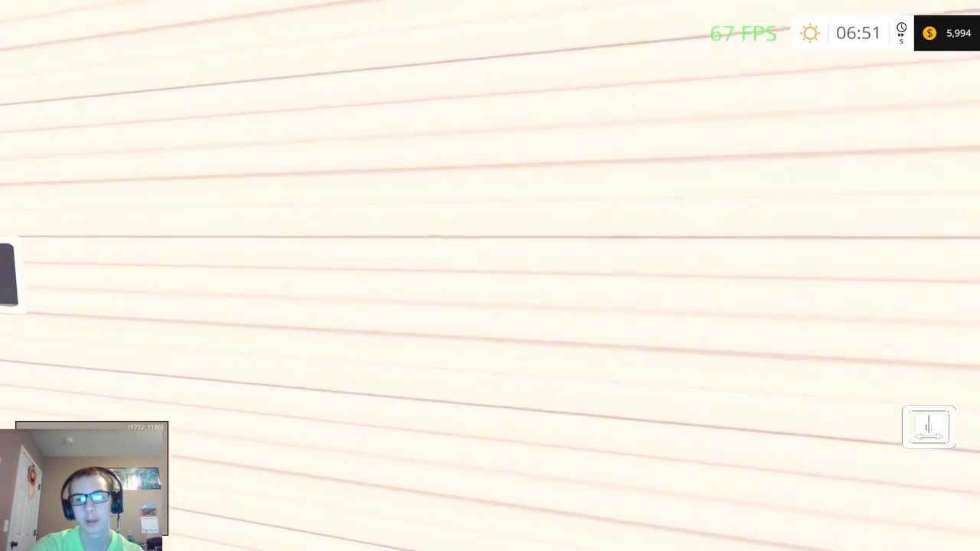
key("w")
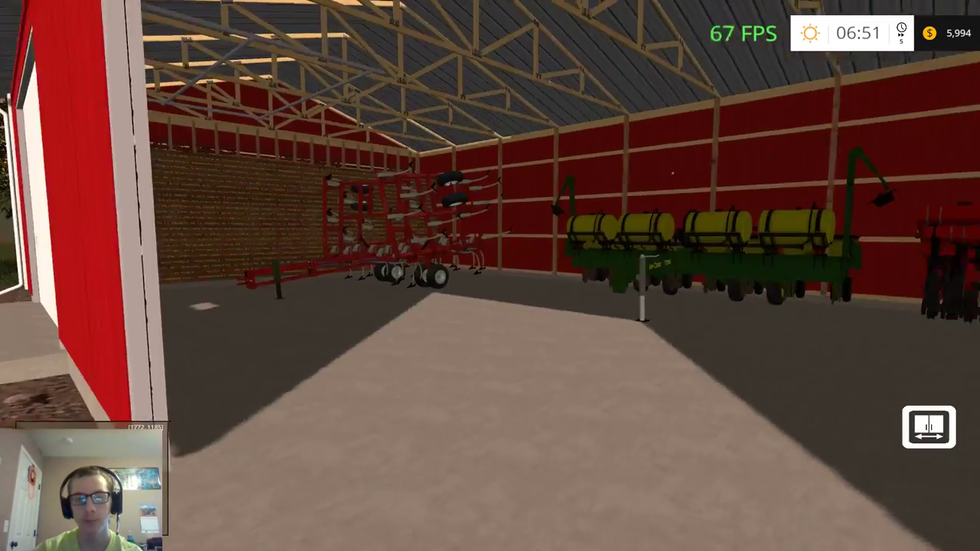
key("w")
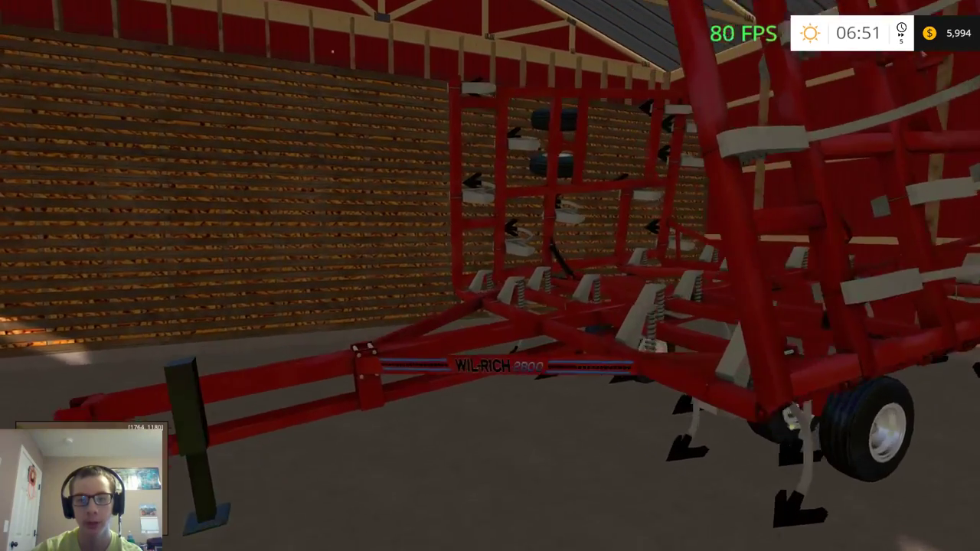
key("s")
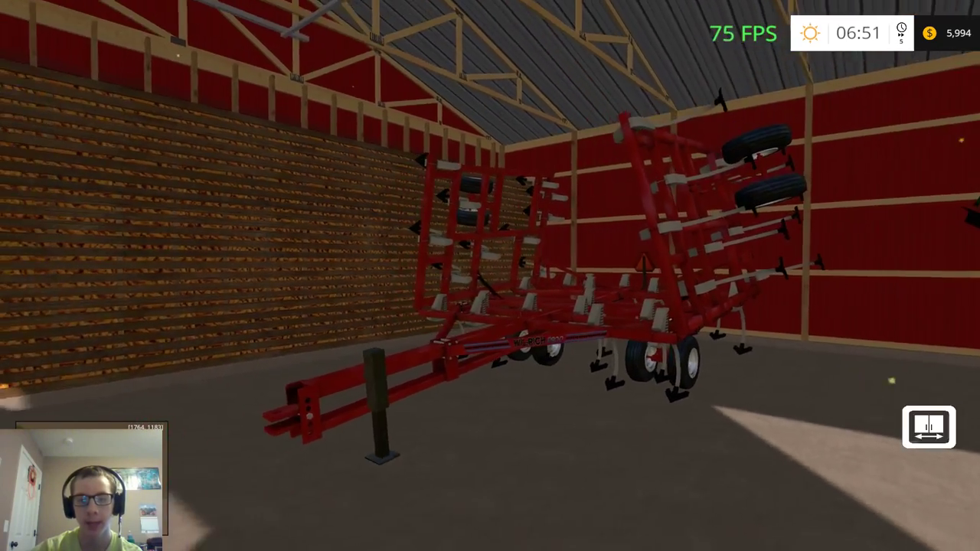
key("w")
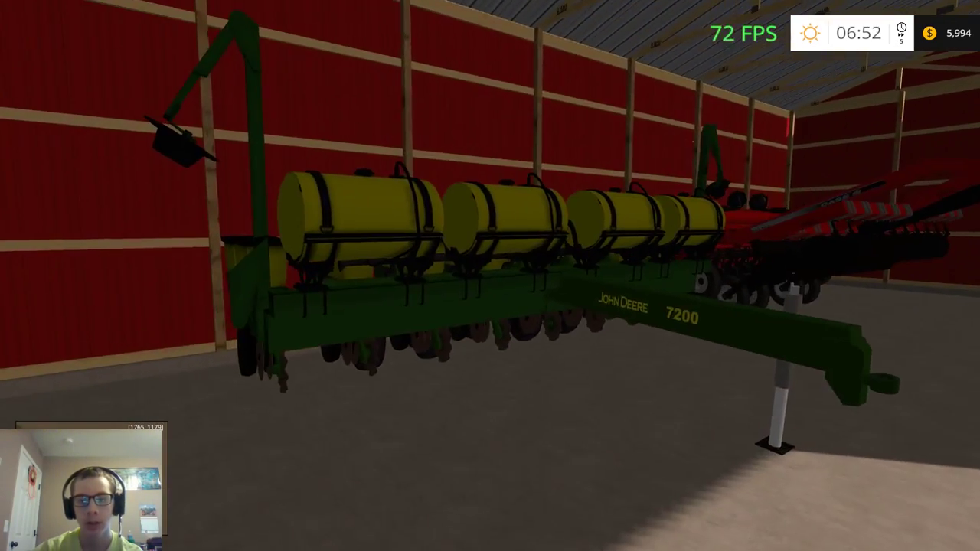
key("a")
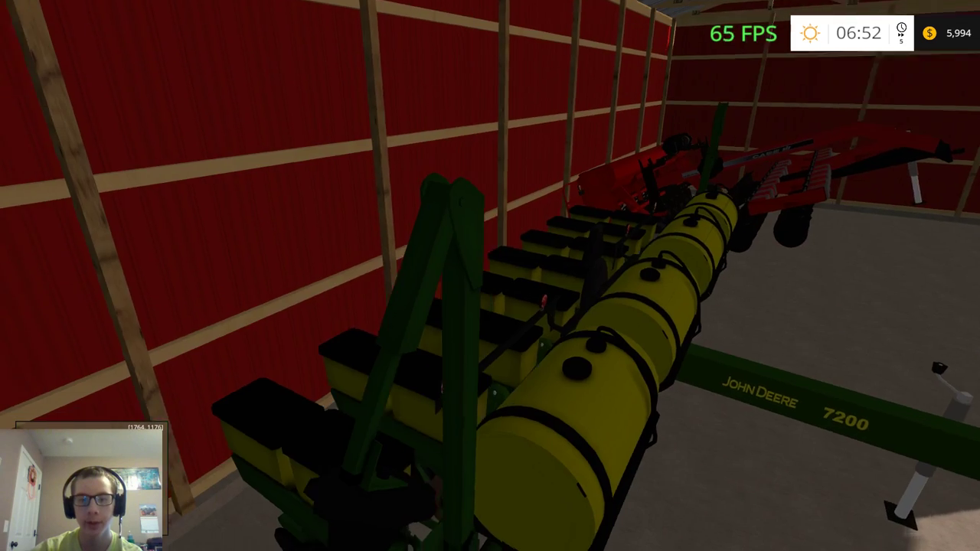
key("d")
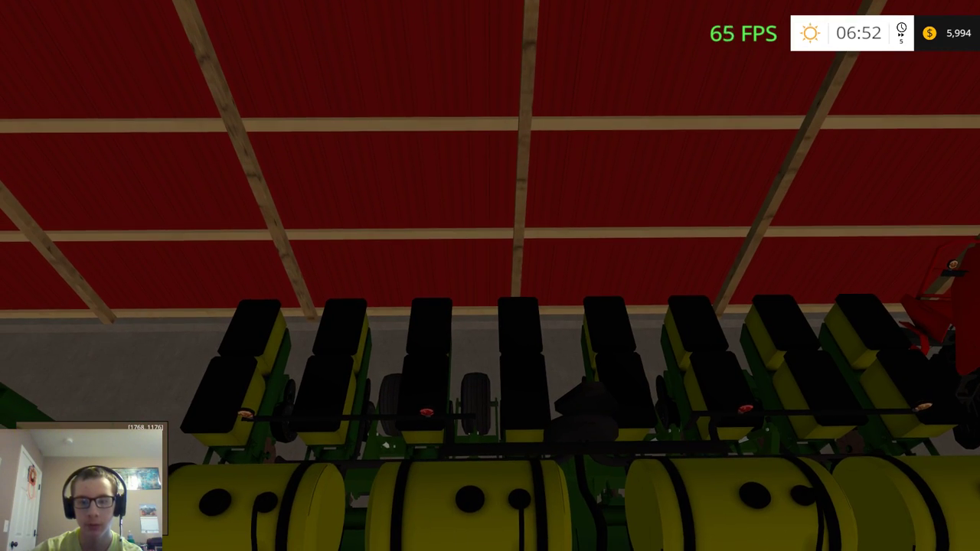
key("s")
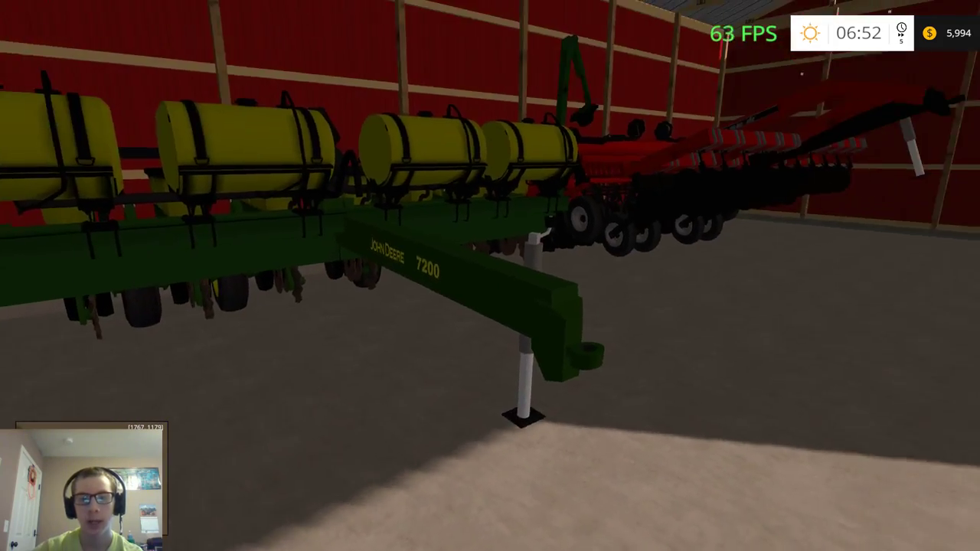
Walk along and under the Case IH no-till planter to see its disc openers and seed boxes
key("a")
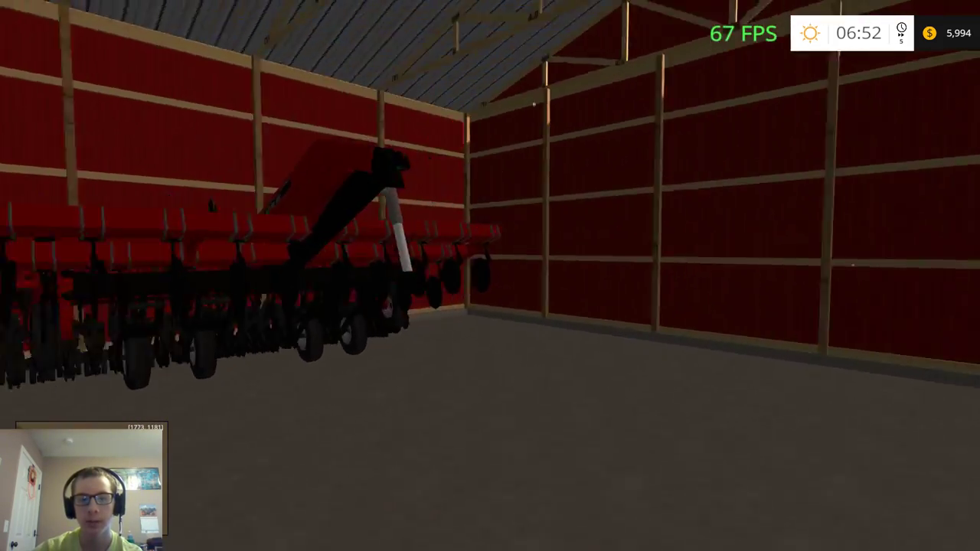
key("w")
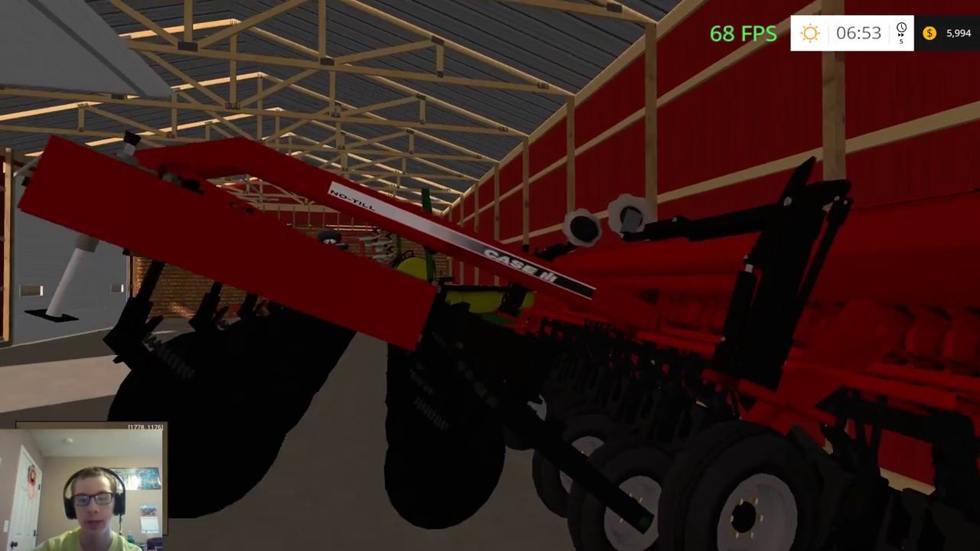
key("d")
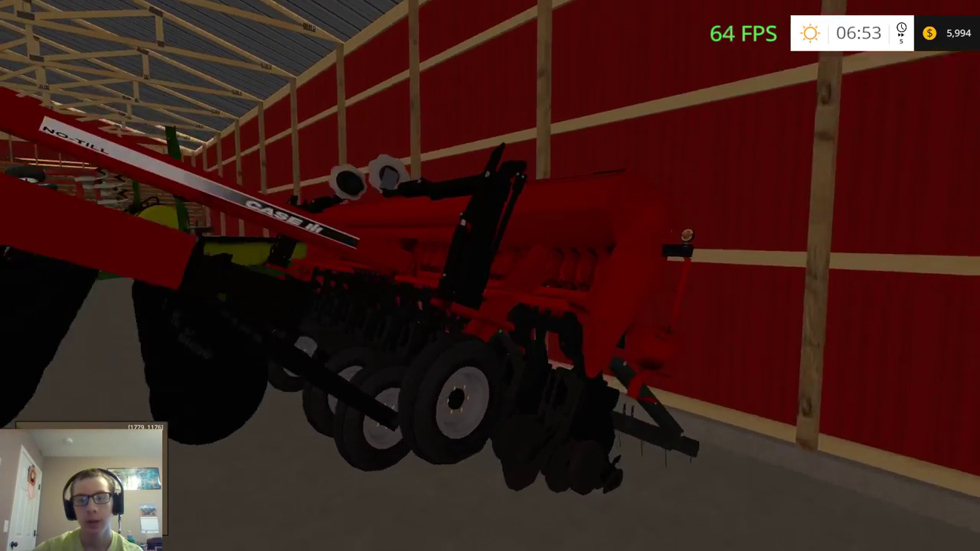
key("s")
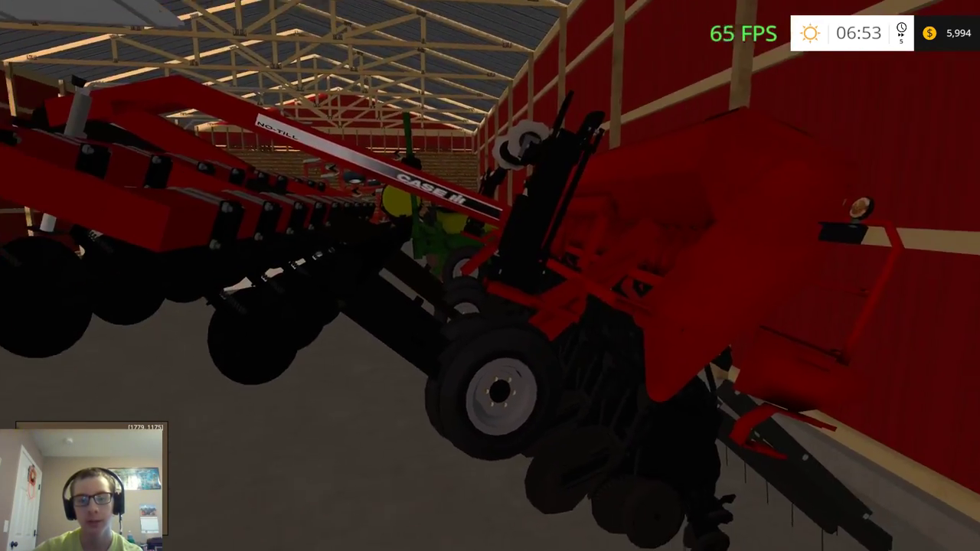
key("d")
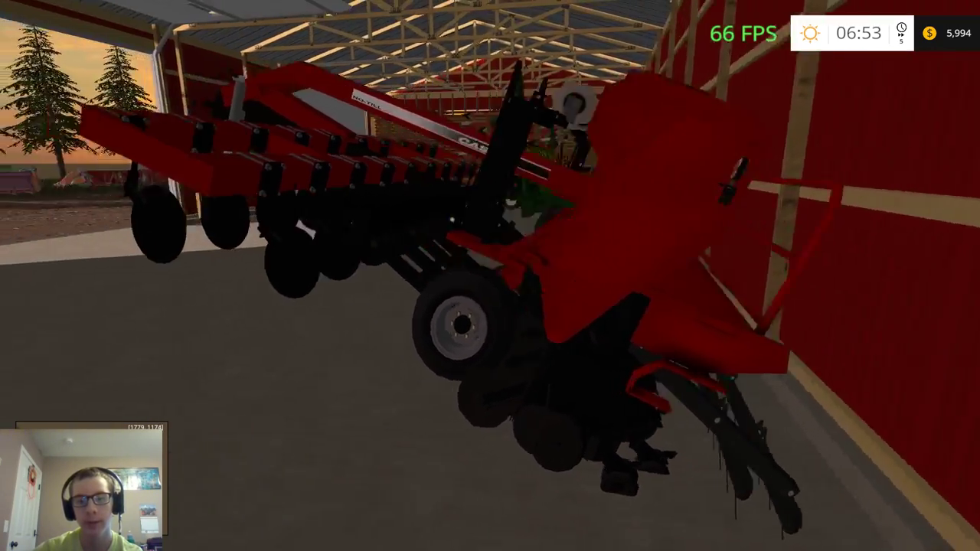
key("s")
key("w")
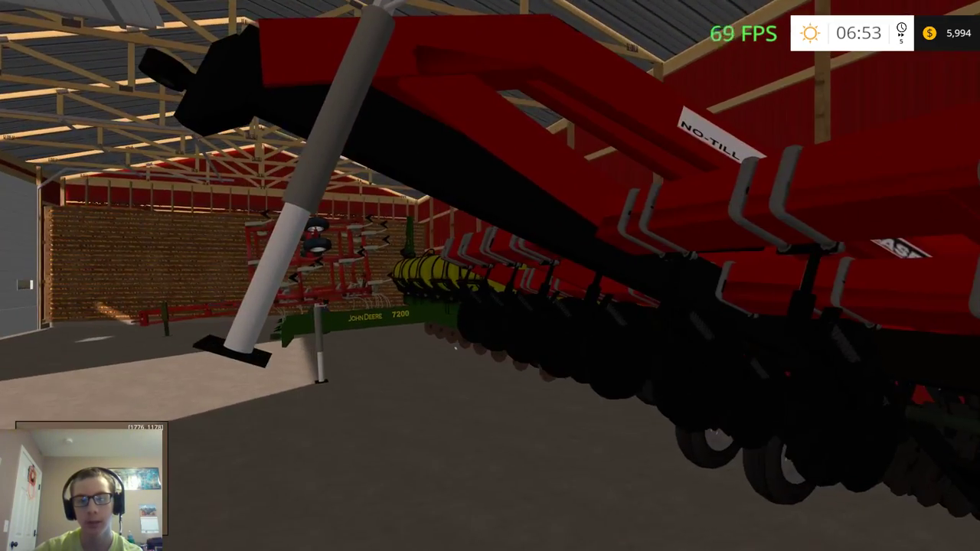
key("w")
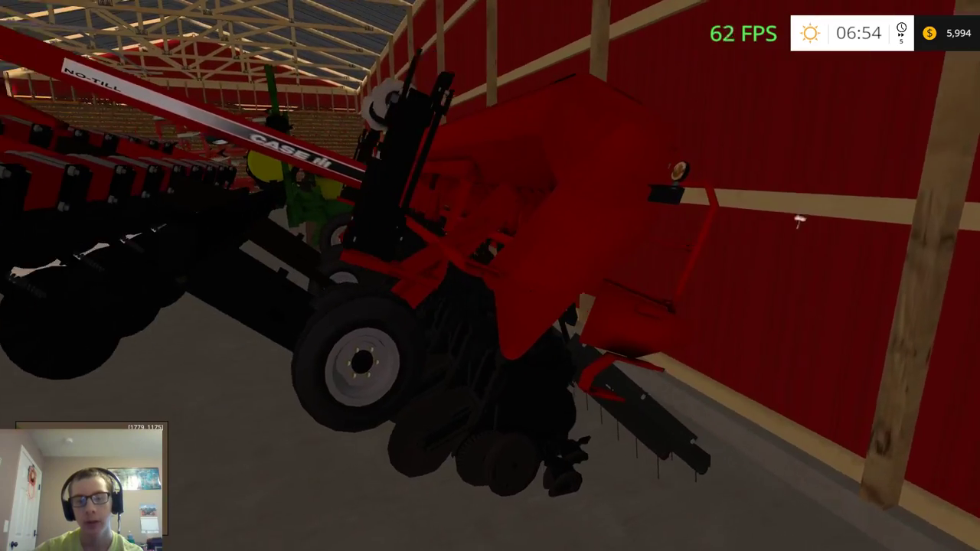
key("s")
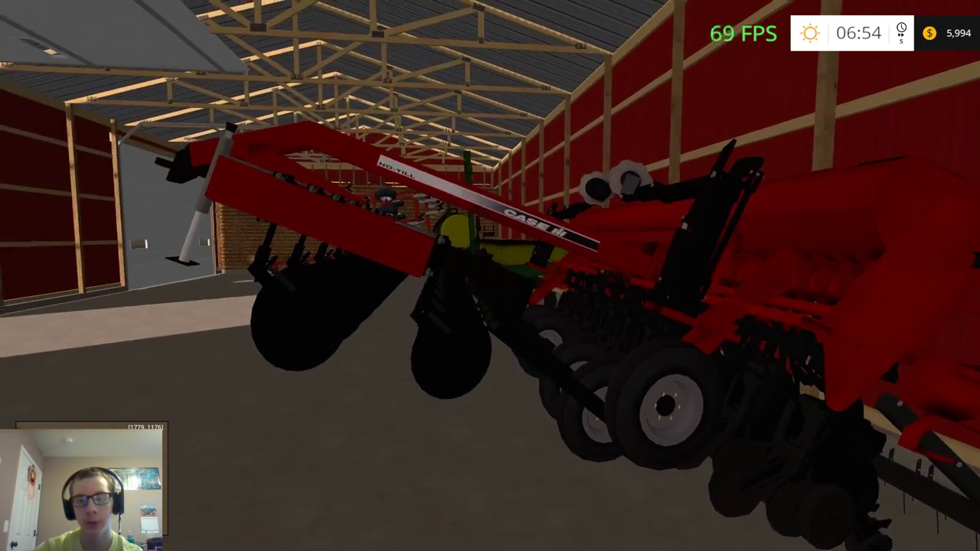
key("w")
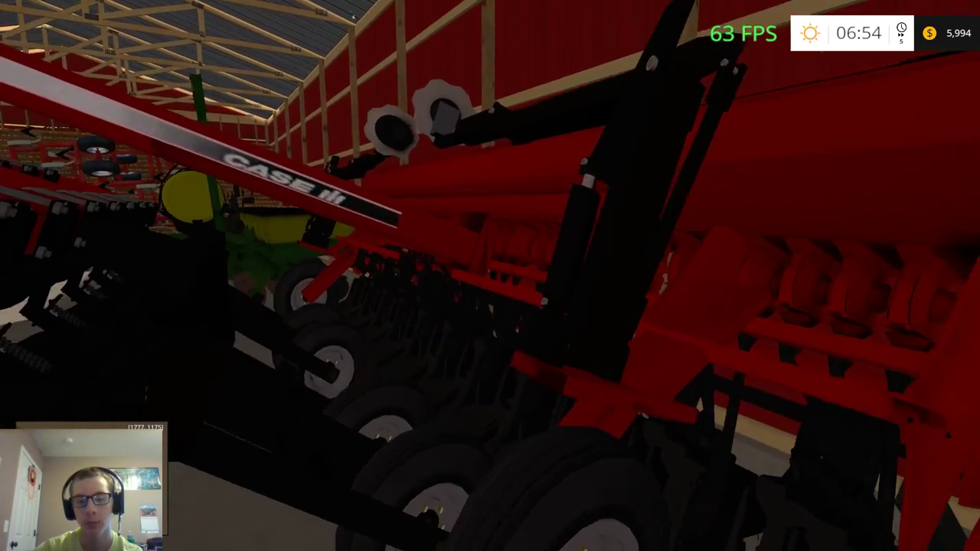
key("s")
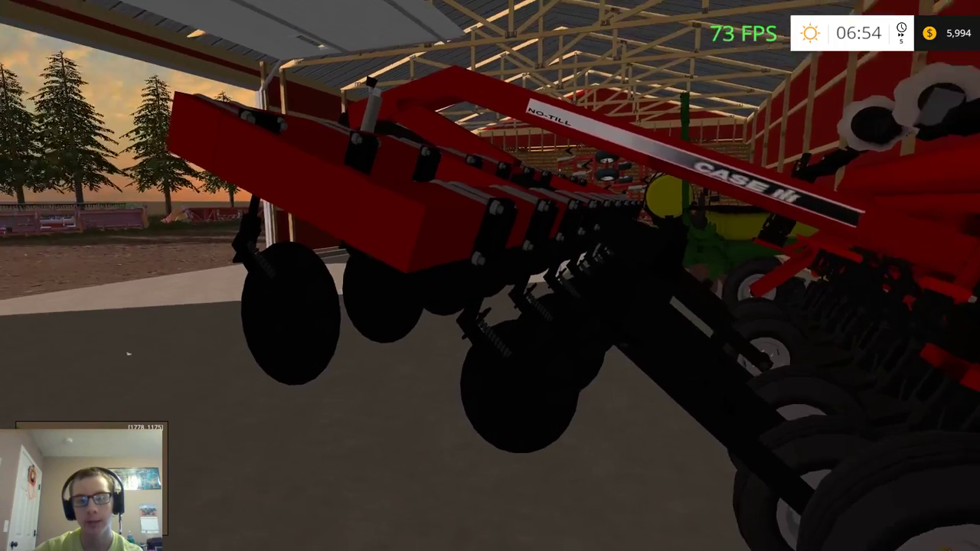
key("w")
key("w")
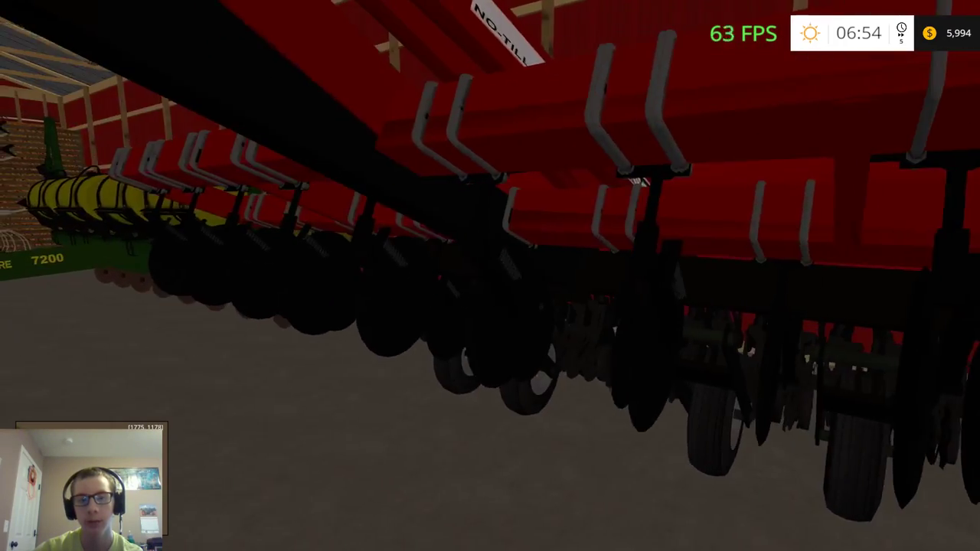
key("s")
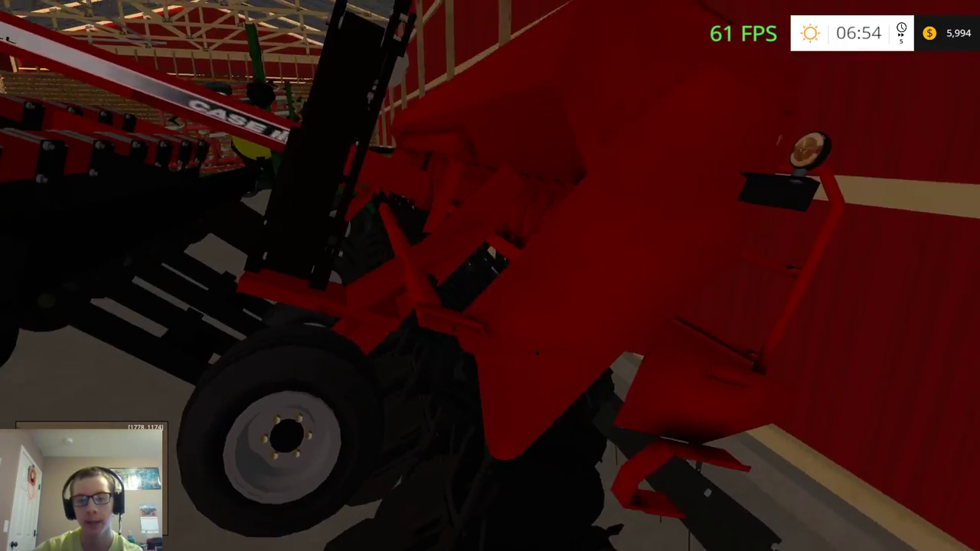
key("w")
key("w")
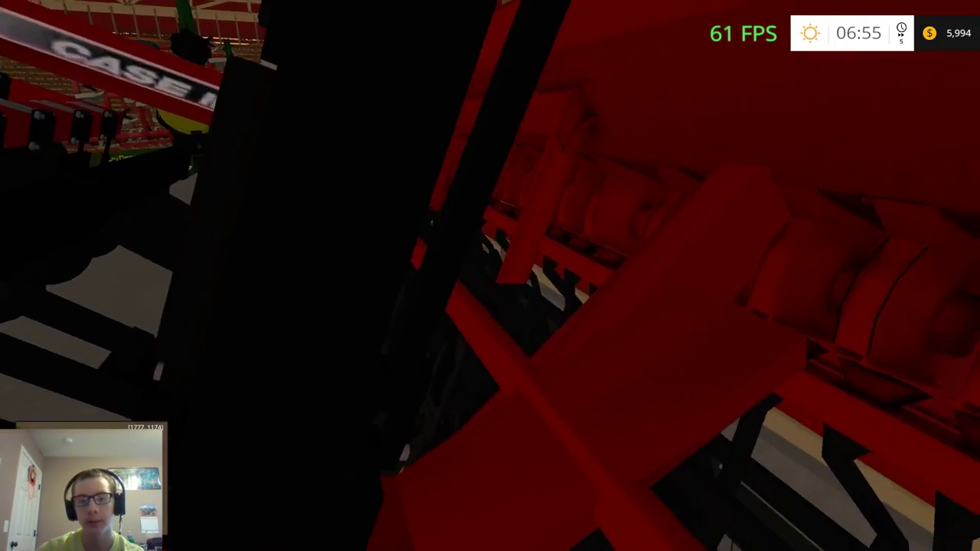
Walk out of the shed, circle the corn and grain headers by the trees, then head to the J&M wagon
key("s")
key("w")
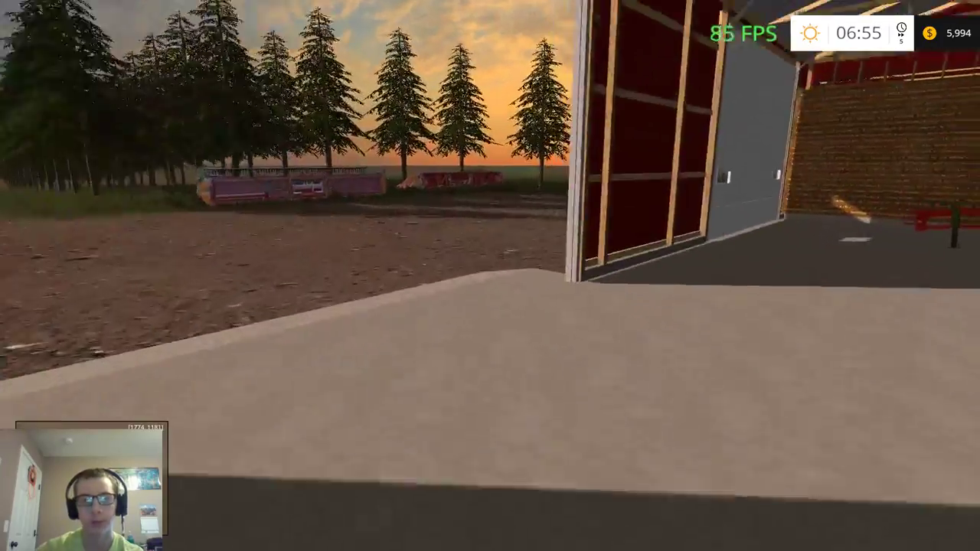
key("w")
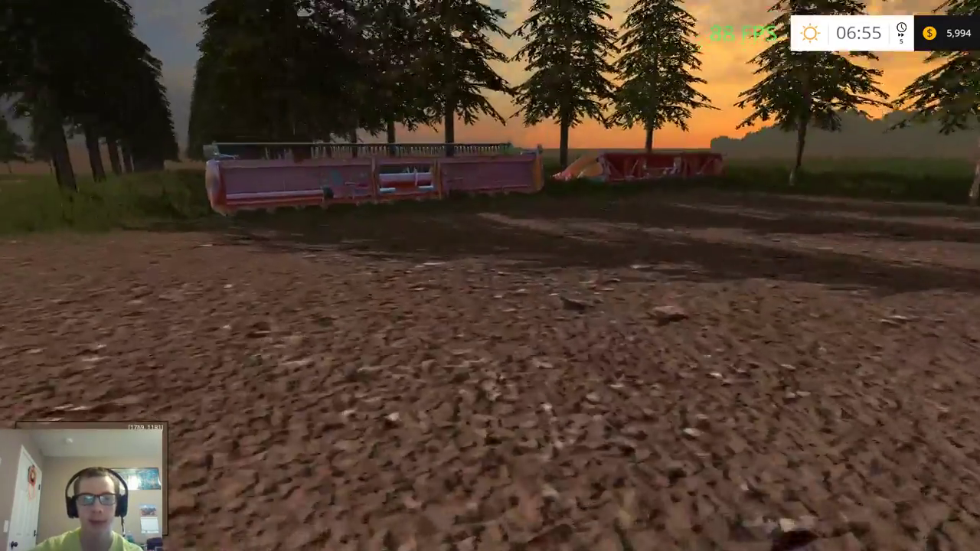
key("s")
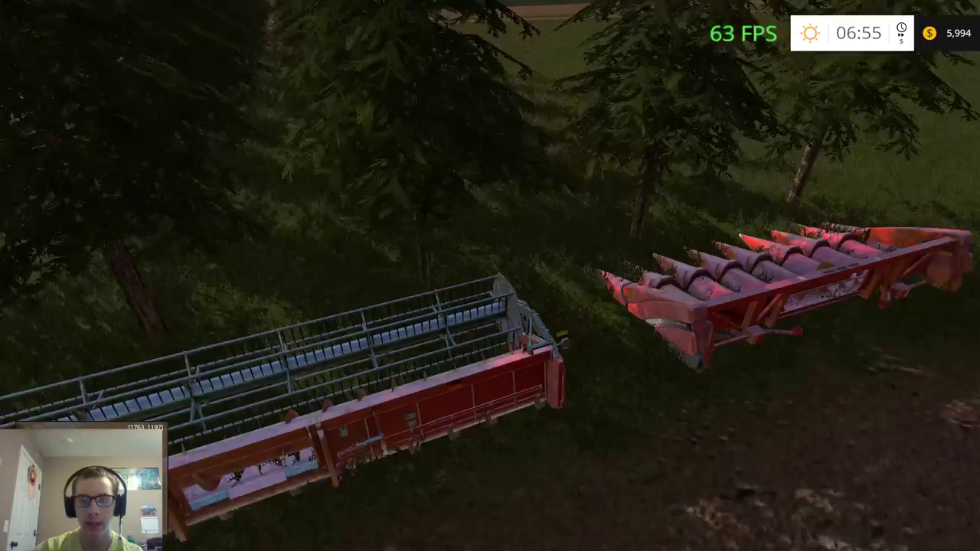
key("w")
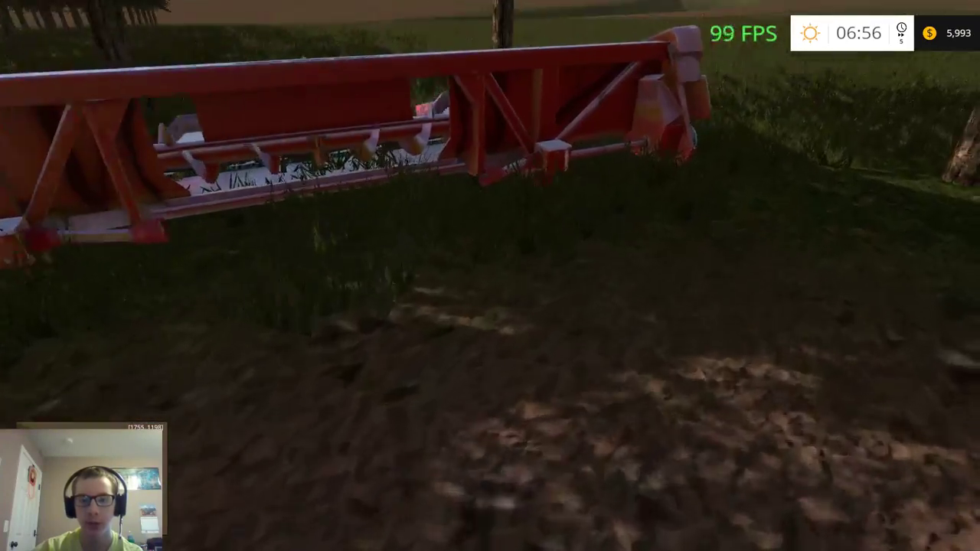
key("w")
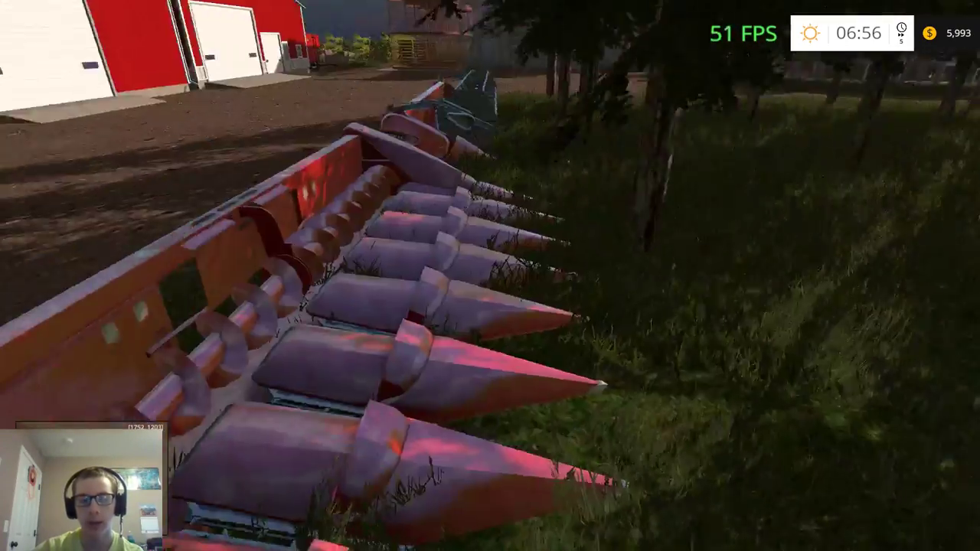
key("w")
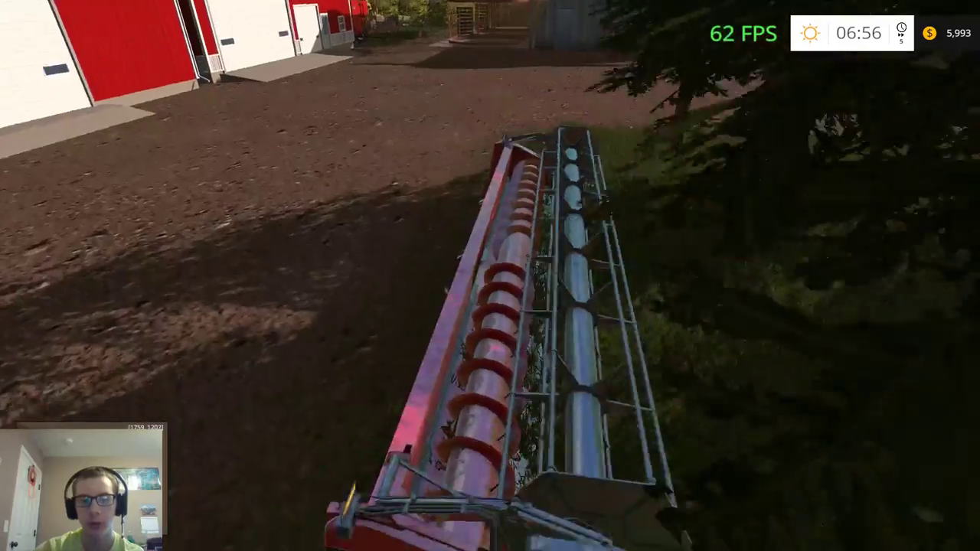
key("w")
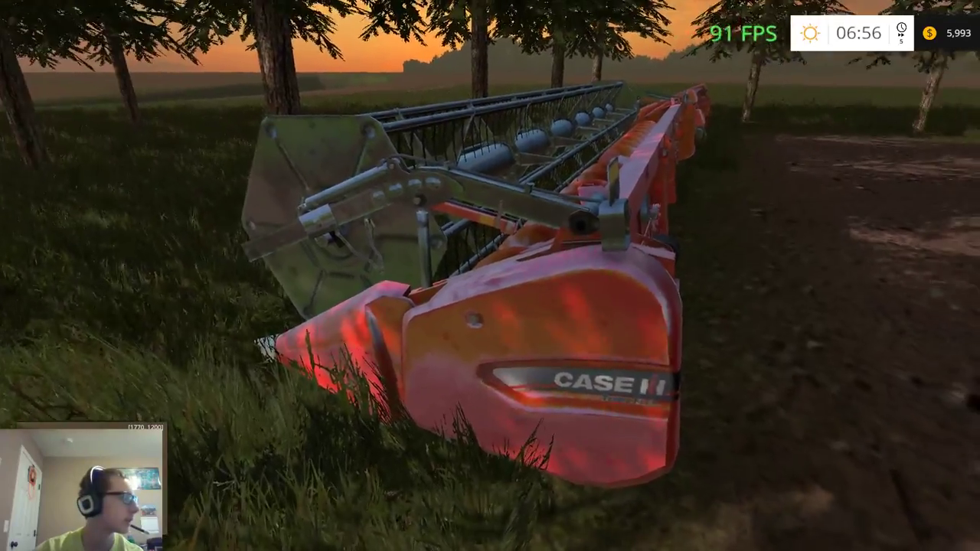
key("w")
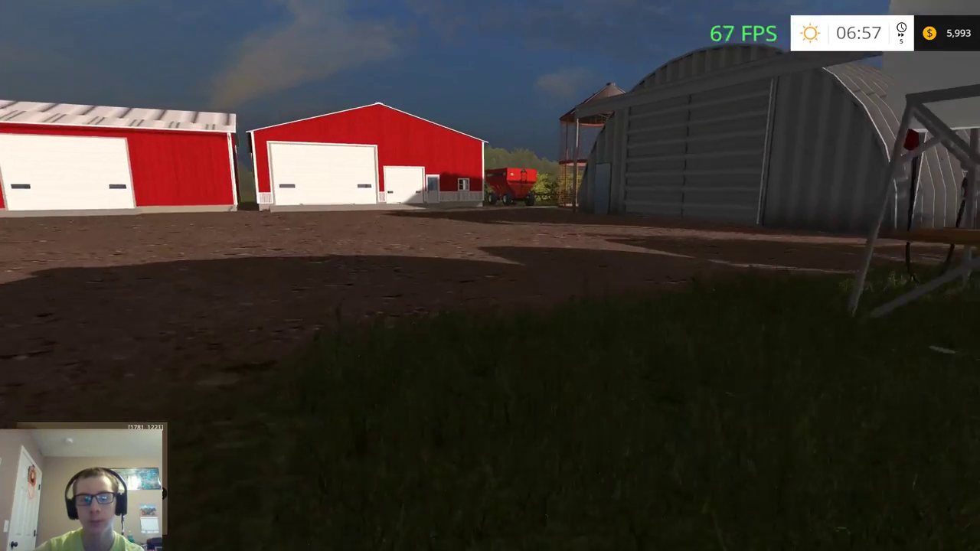
key("w")
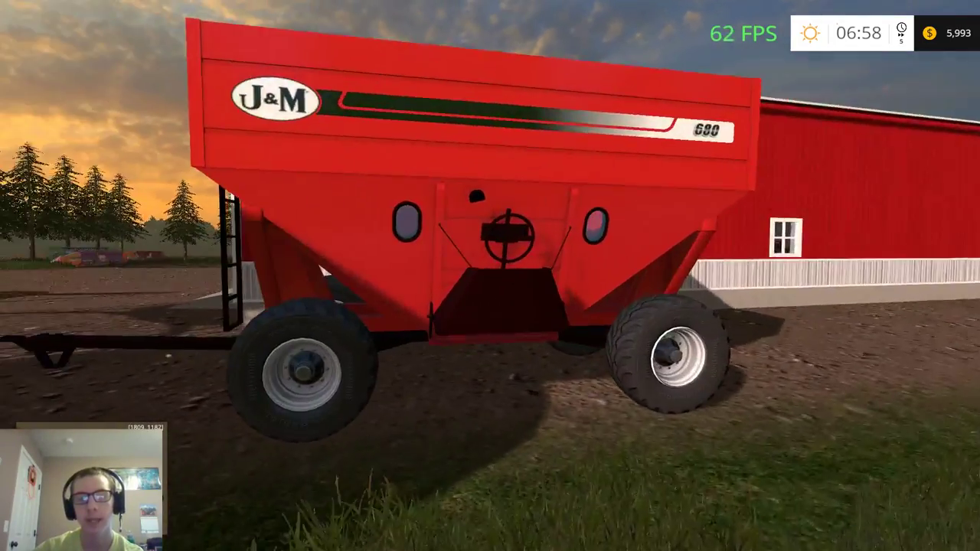
Enter the barn through its side door and circle the John Deere mower deck
key("w")
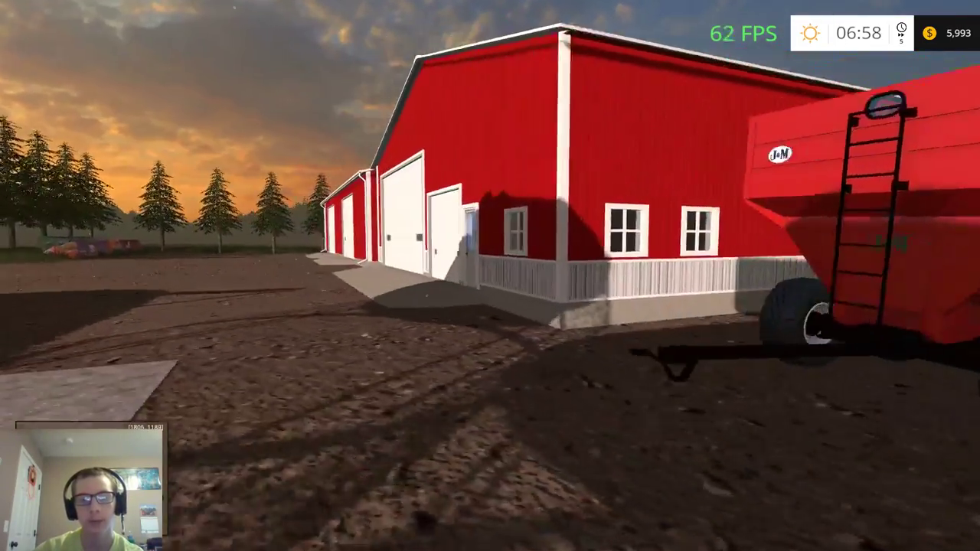
key("w")
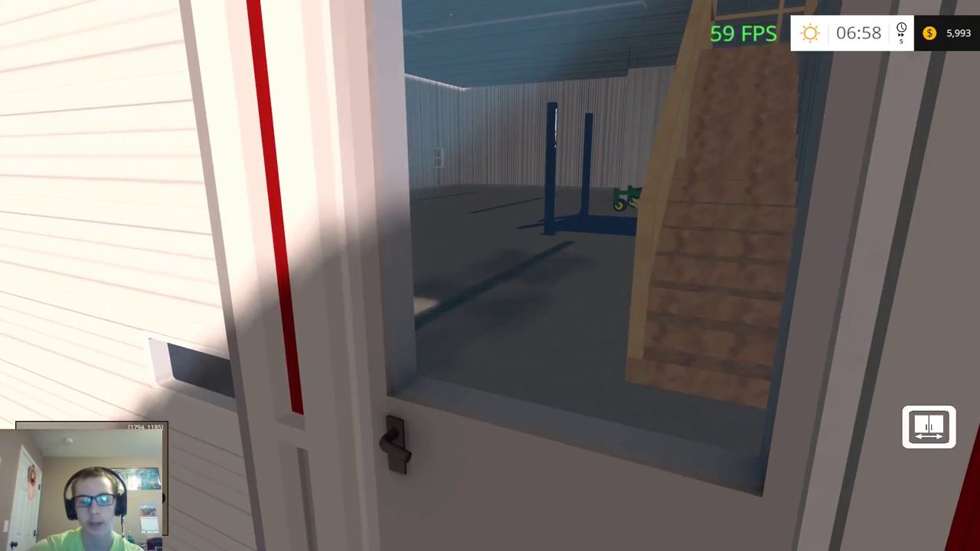
key("e")
key("s")
key("w")
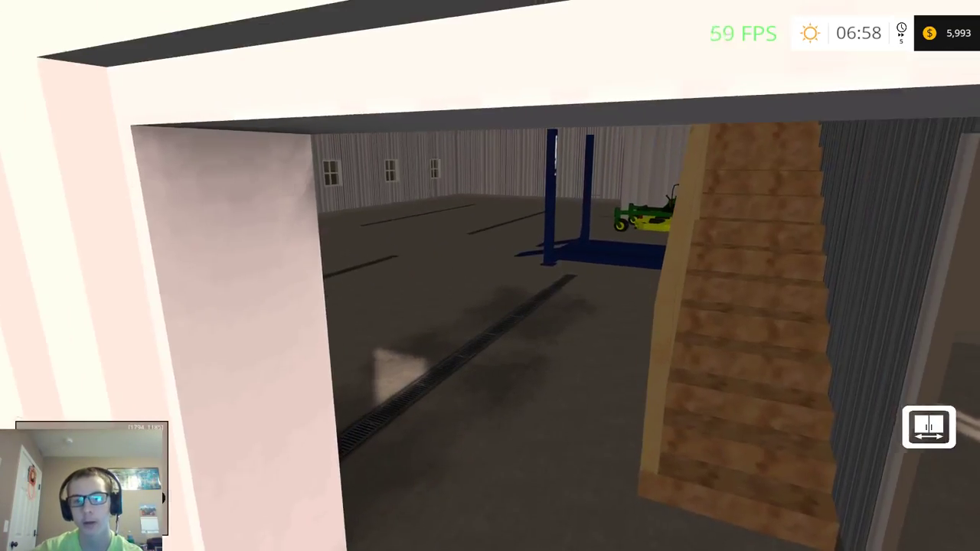
key("w")
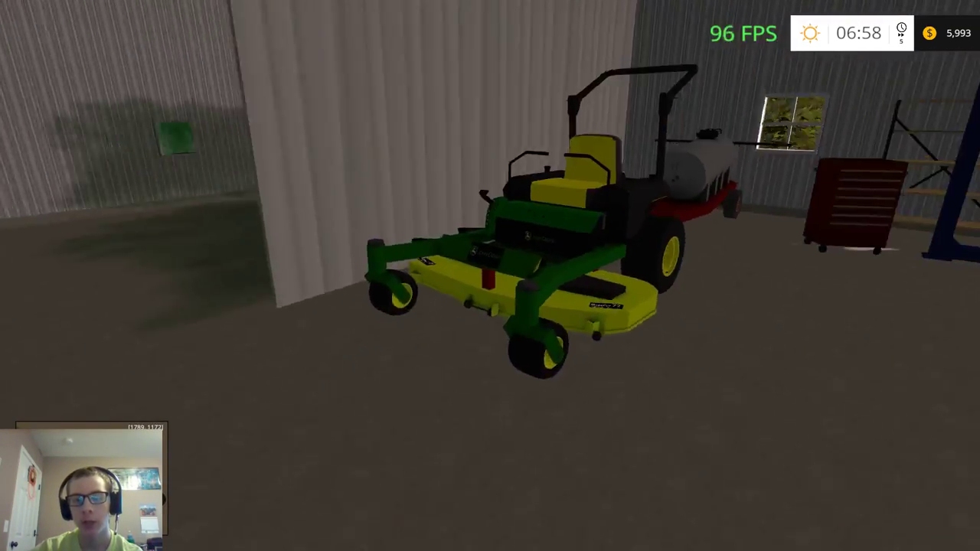
key("a")
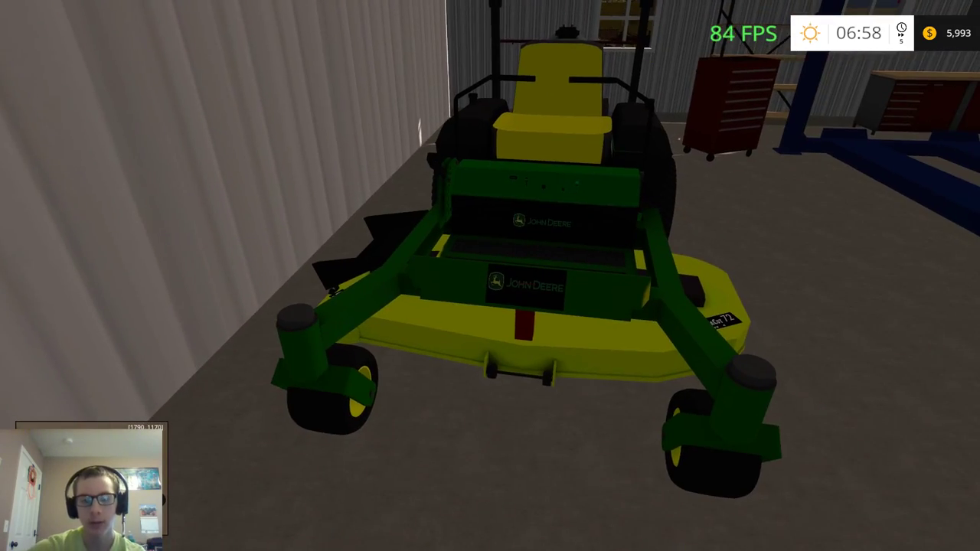
key("d")
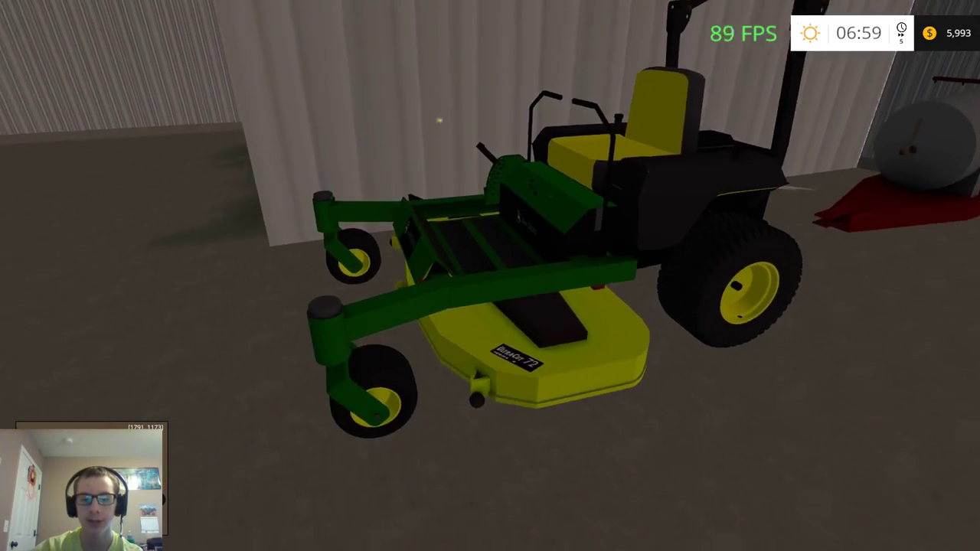
Look over the tank trailer up close, then circle back around the mower
key("w")
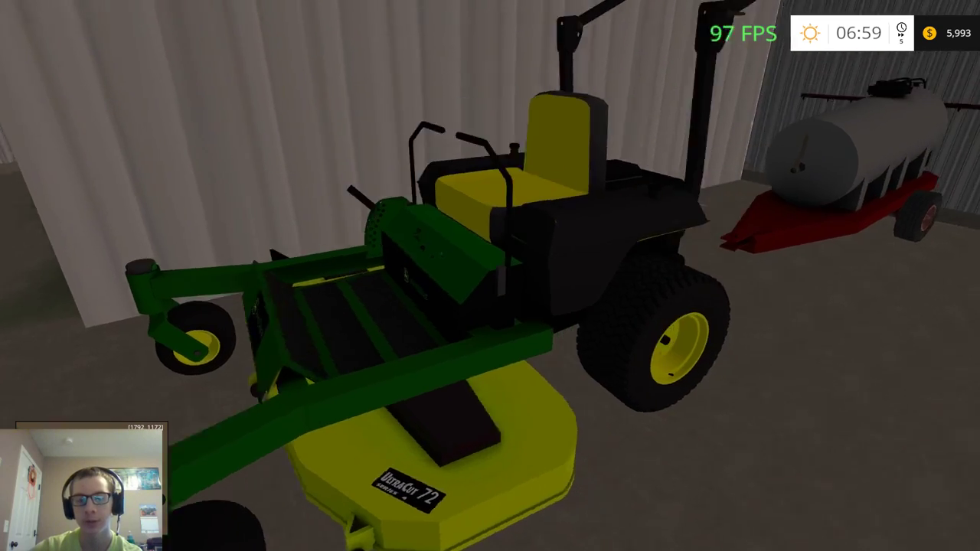
key("w")
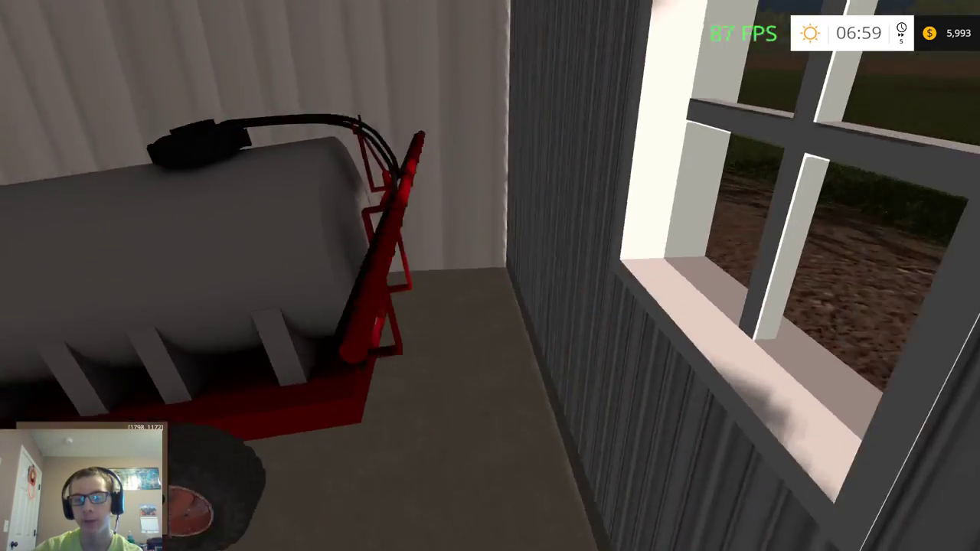
key("s")
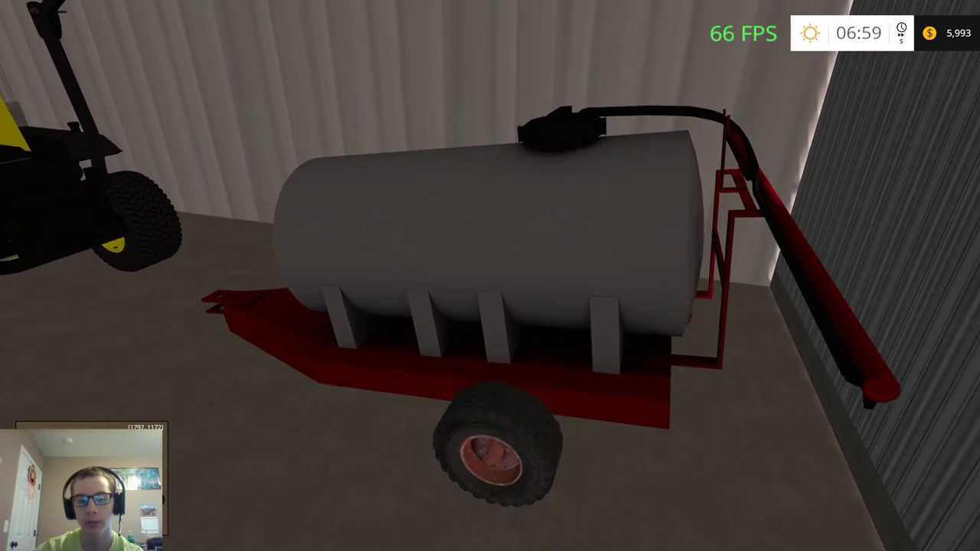
key("a")
key("w")
key("s")
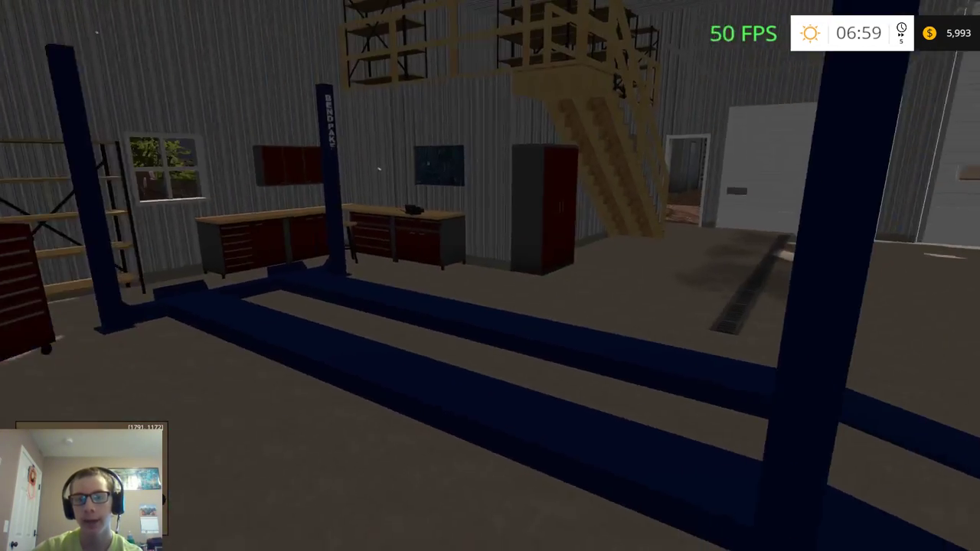
key("w")
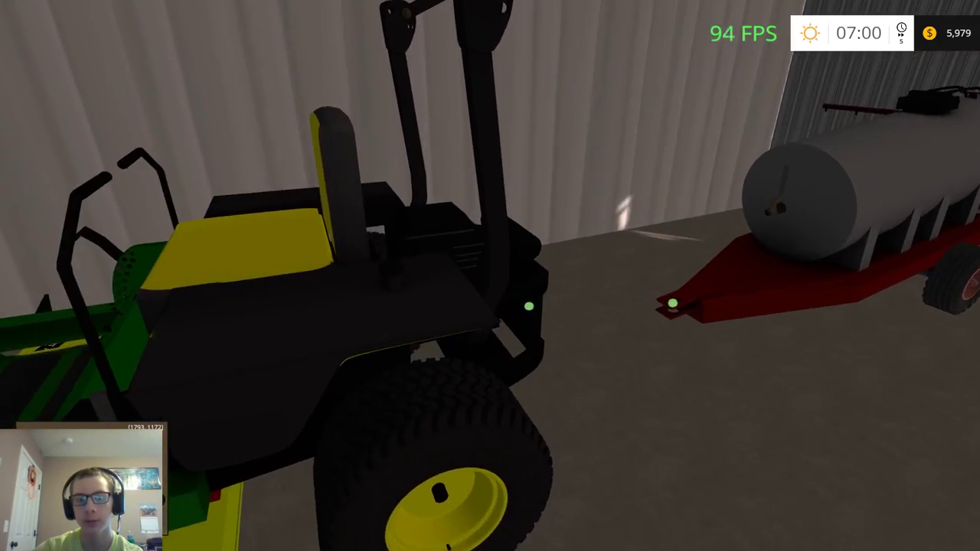
key("s")
key("w")
Walk through the stairway doorway and out the garage door into the yard
key("s")
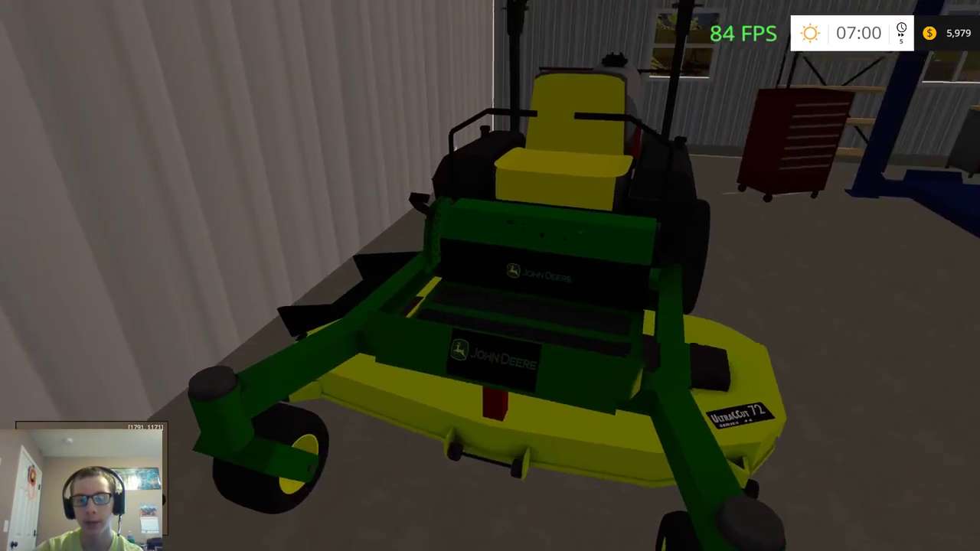
key("w")
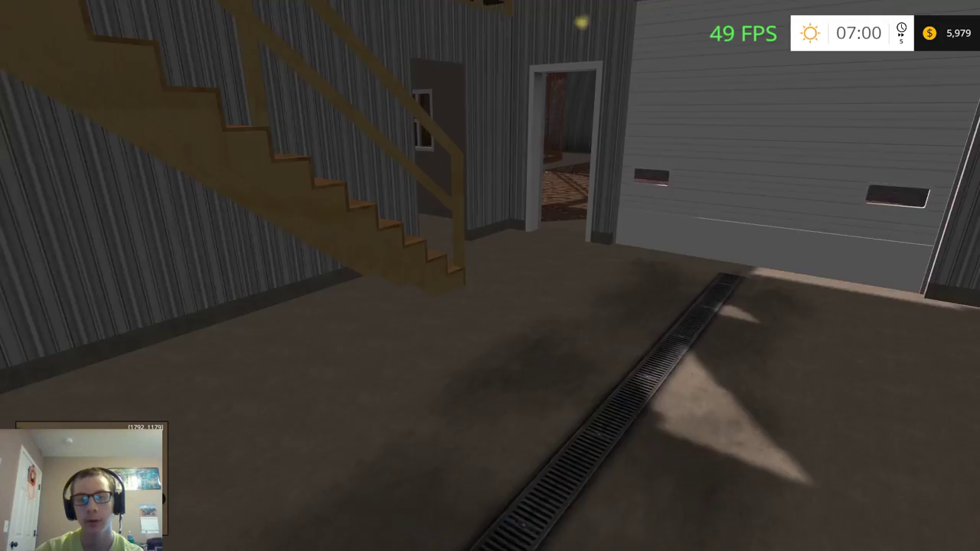
key("w")
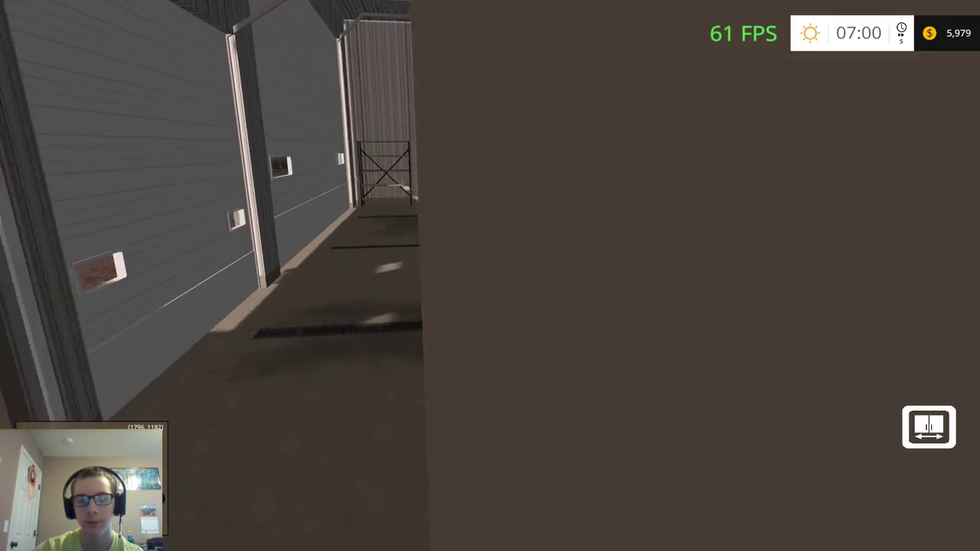
key("w")
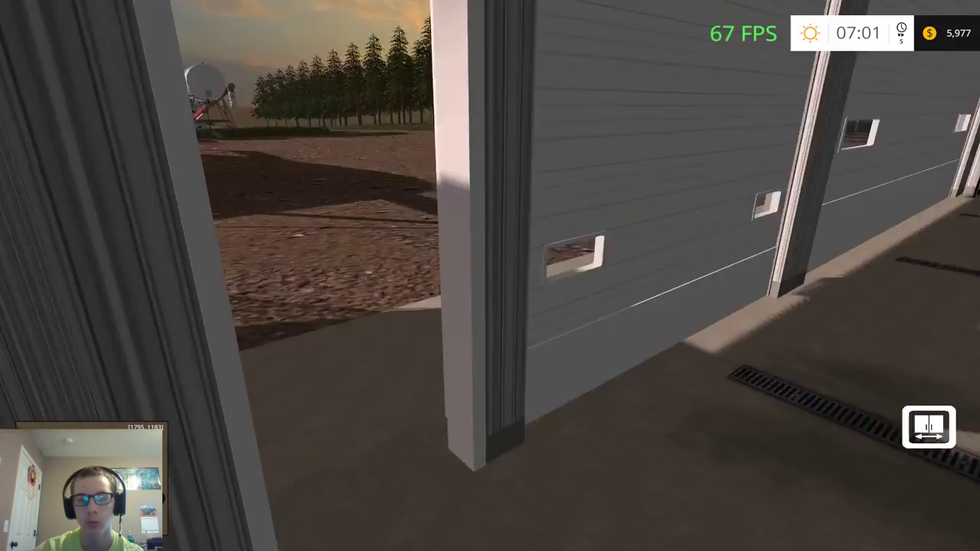
key("w")
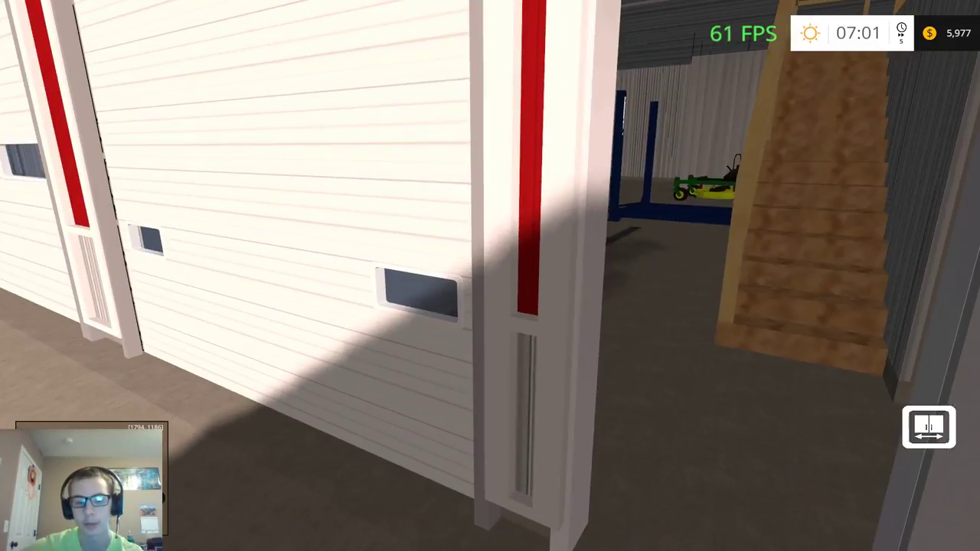
Fly the camera up over the yard and silos, then down toward the grain bins
key("w")
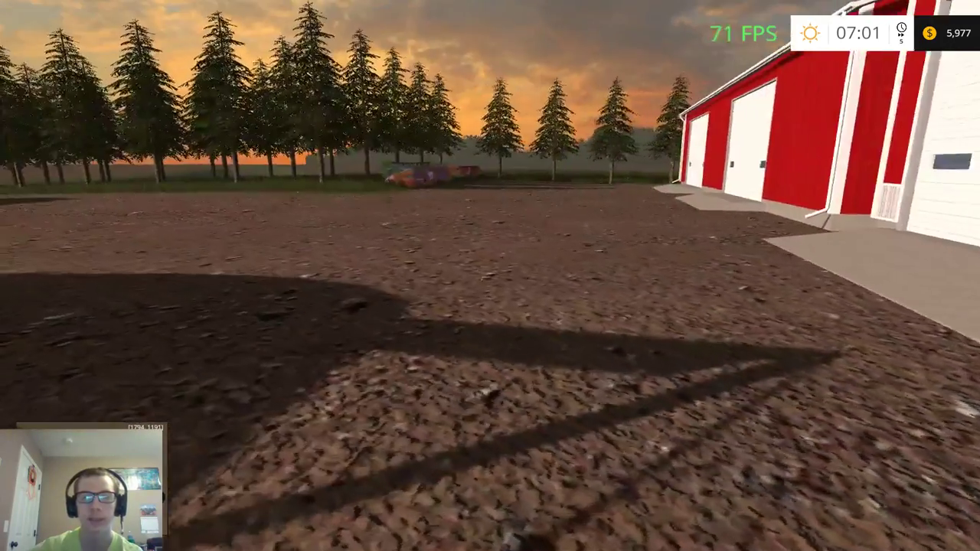
key("w")
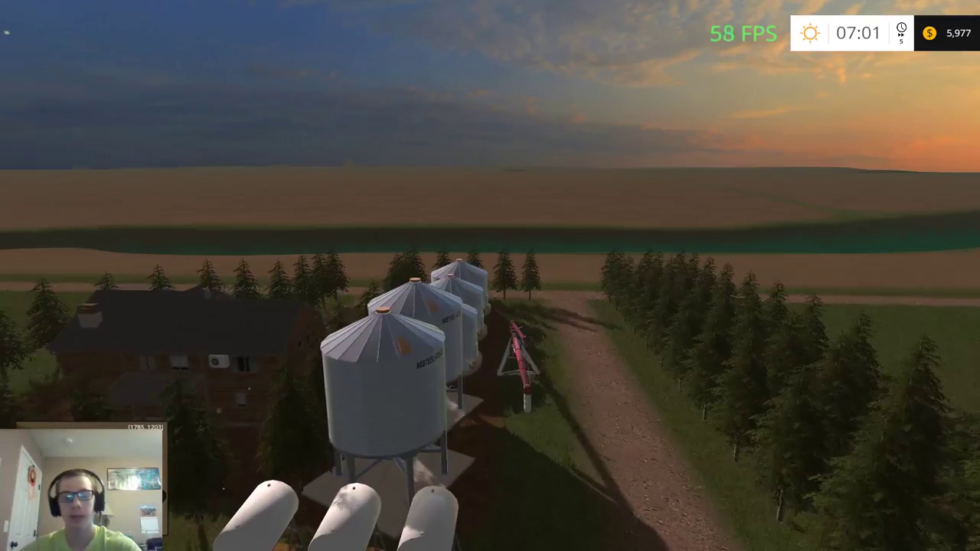
key("w")
key("w")
key("w")
key("w")
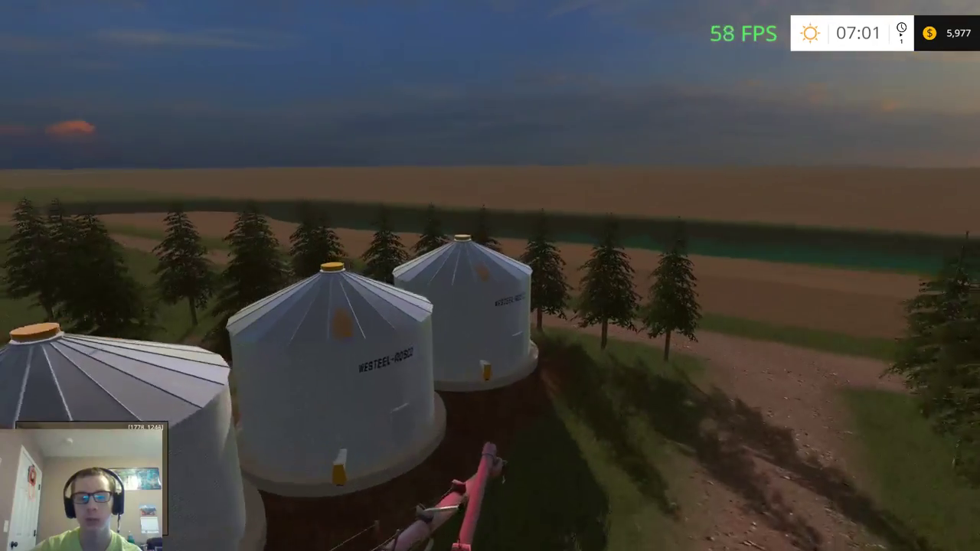
key("w")
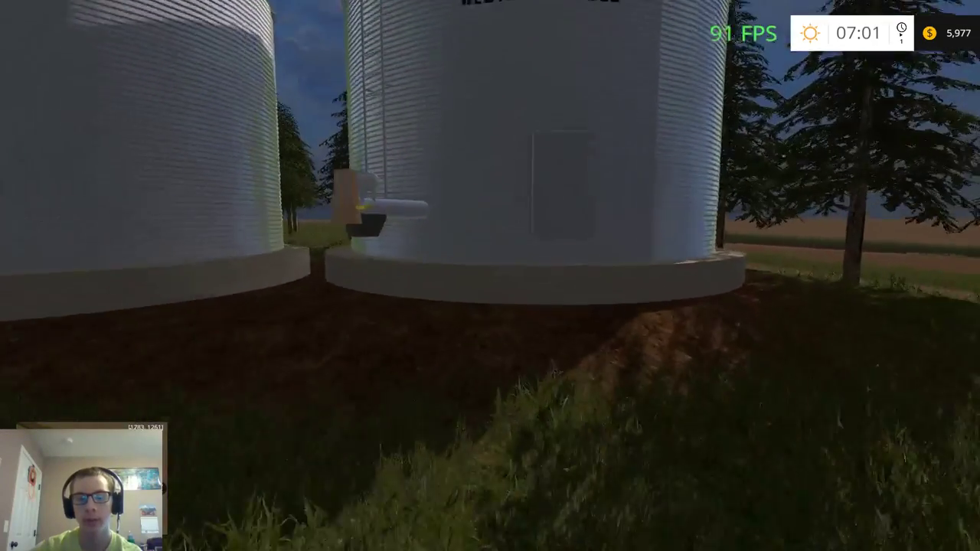
Switch to the elevated camera and zoom into a grain bin's roof hatch
key("Tab")
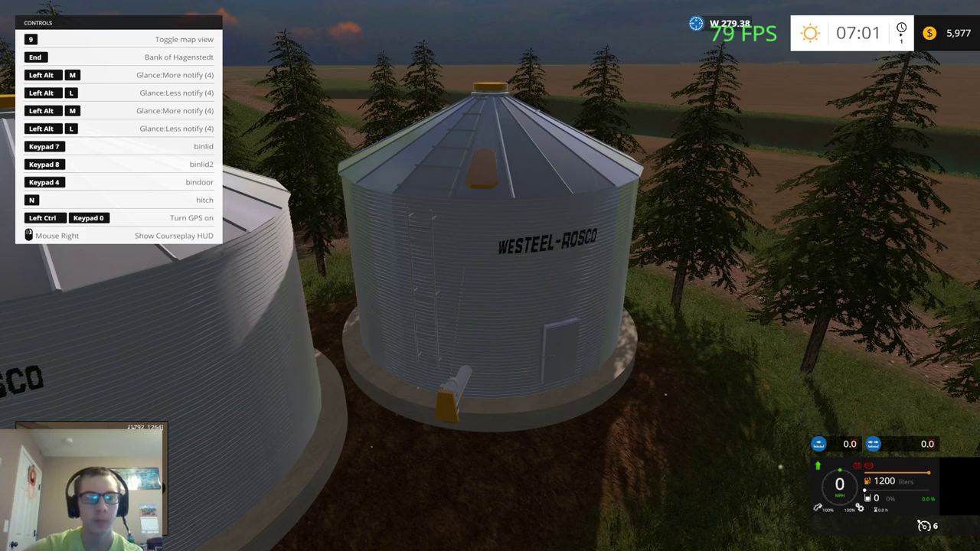
key("w")
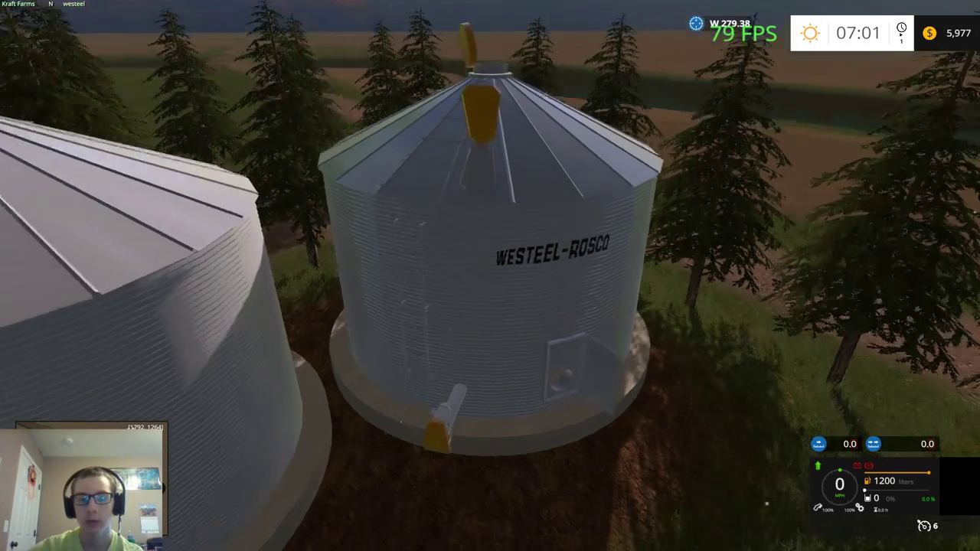
key("s")
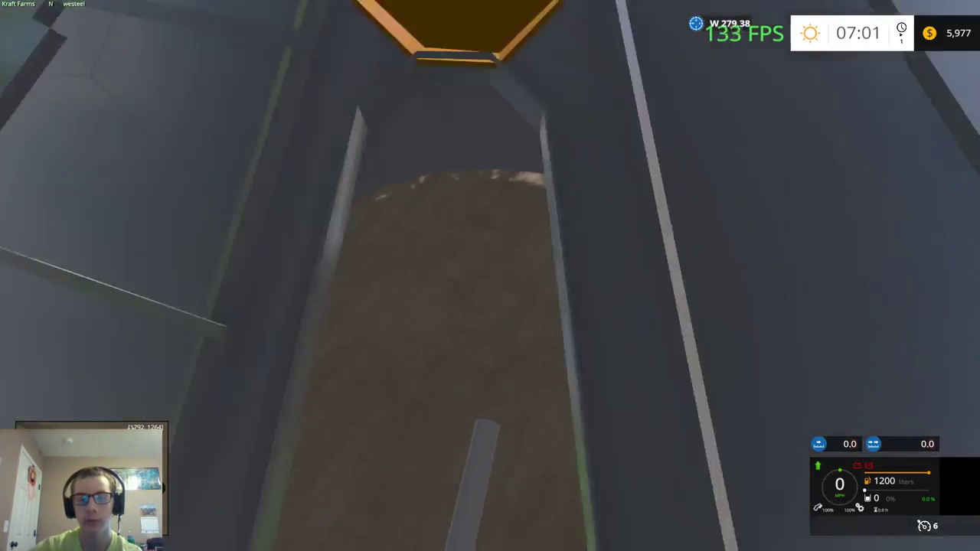
key("w")
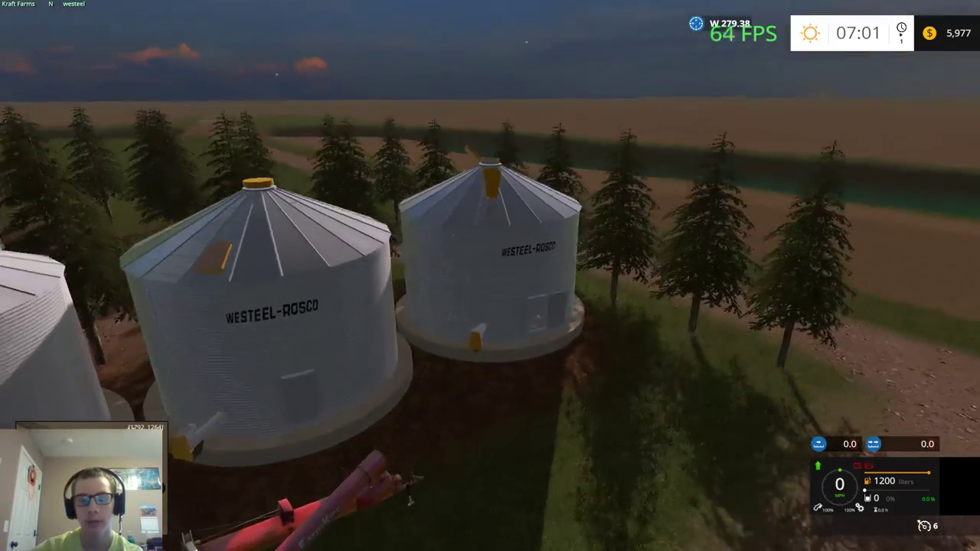
key("s")
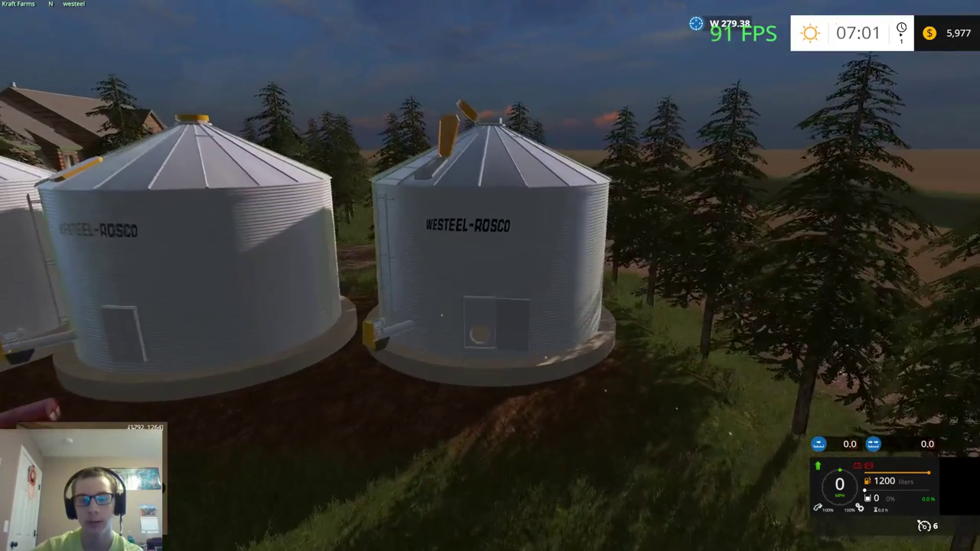
key("w")
Look along the bin row with the auger, then drop to the Windows desktop
key("d")
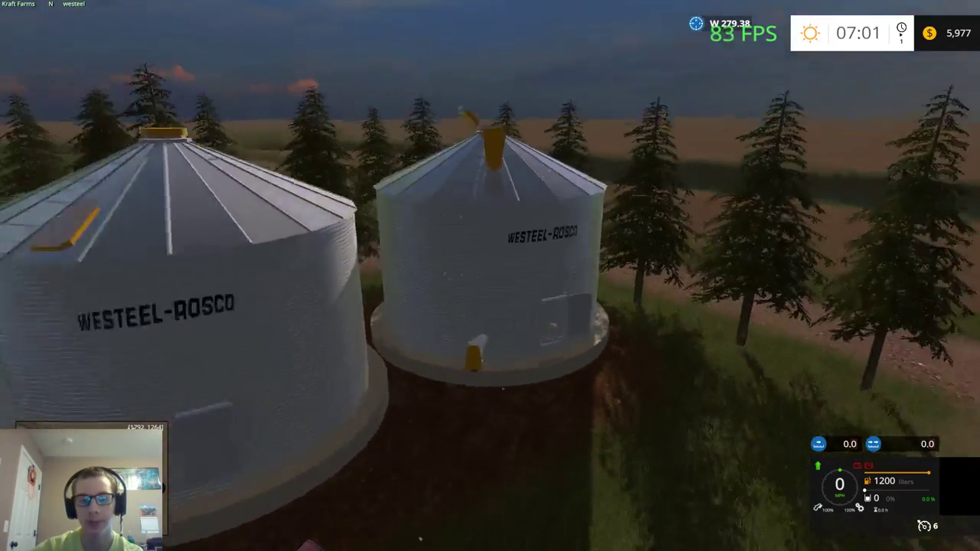
key("s")
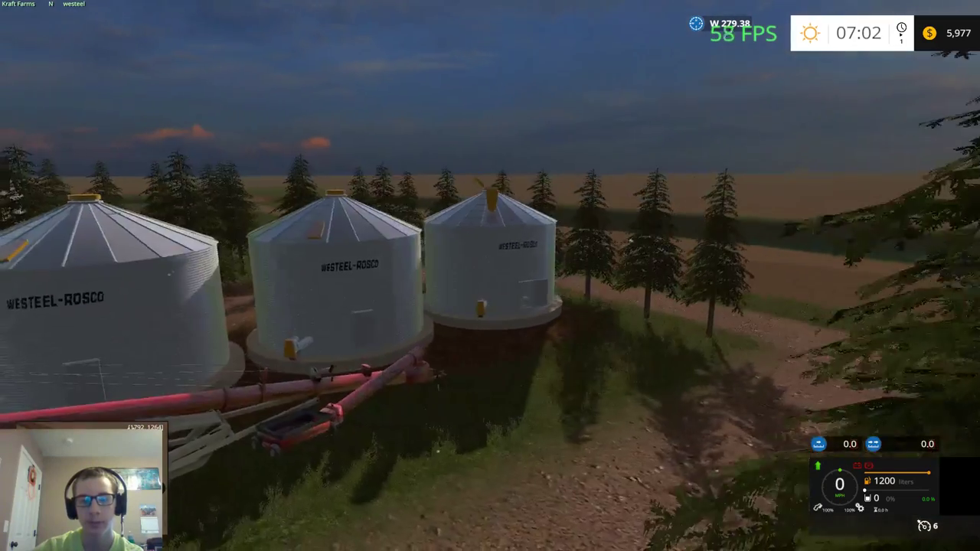
key("super")
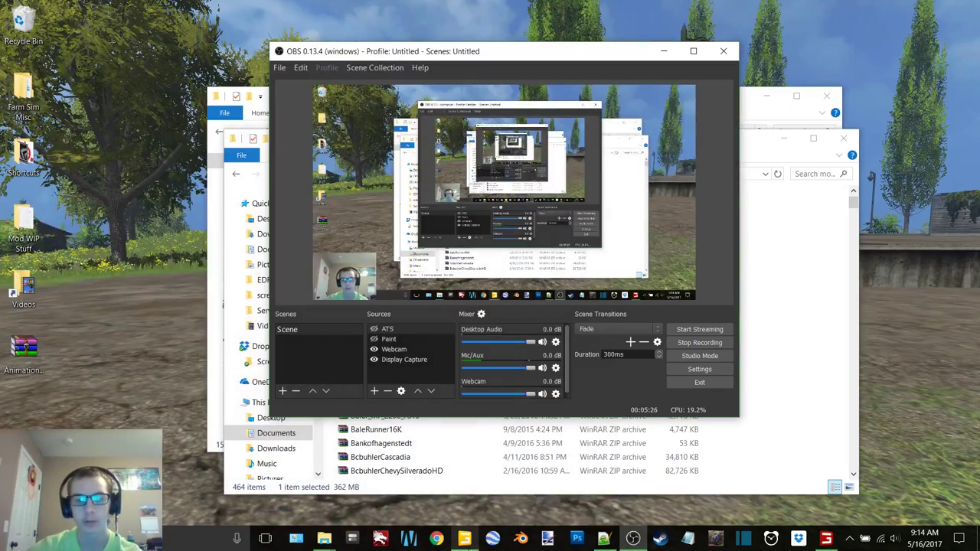
Close GIANTS Editor answering No to saving the map, then switch back to Farming Simulator 15
left_click(465, 538)
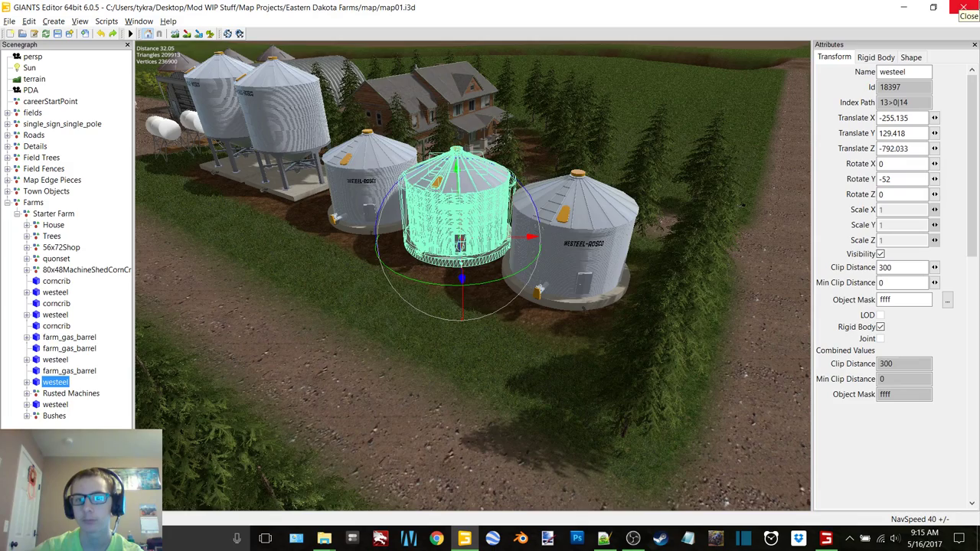
left_click(963, 7)
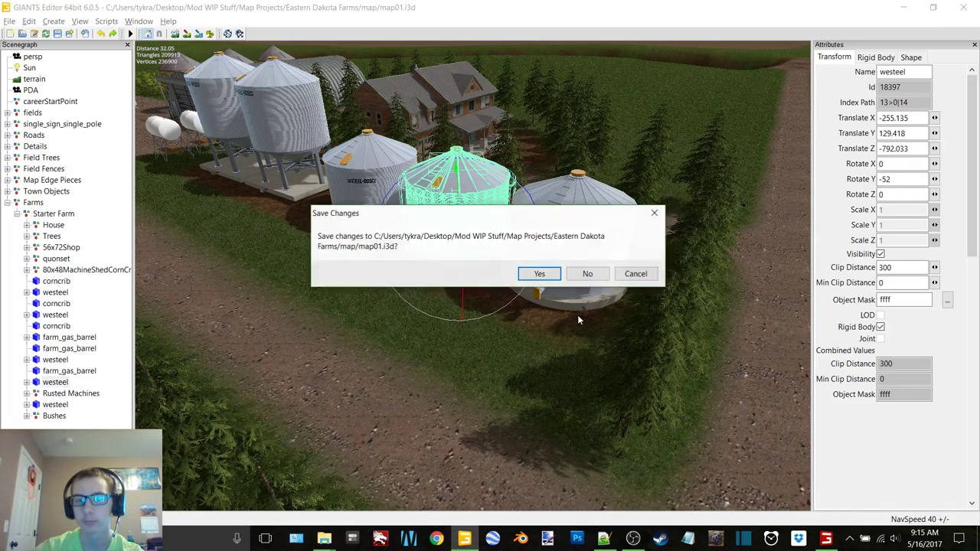
left_click(589, 273)
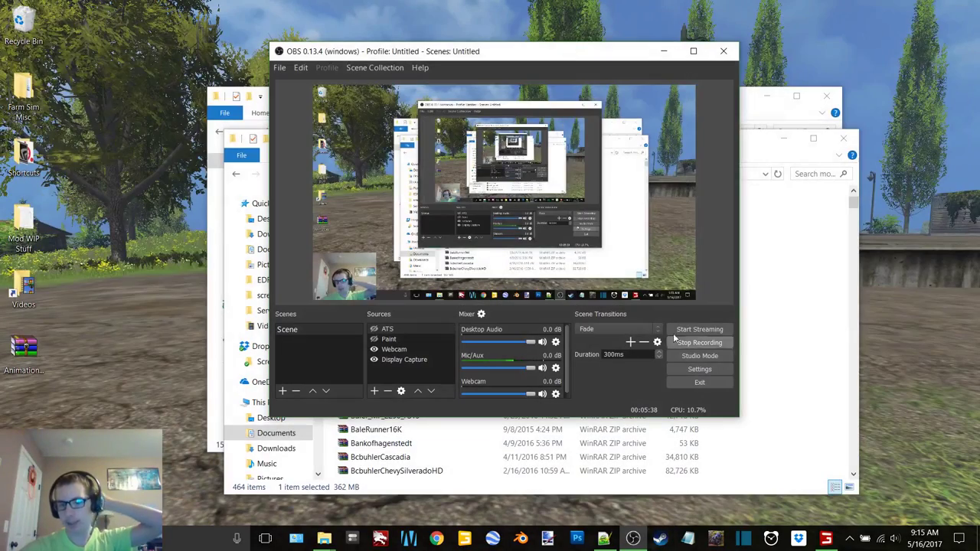
left_click(826, 539)
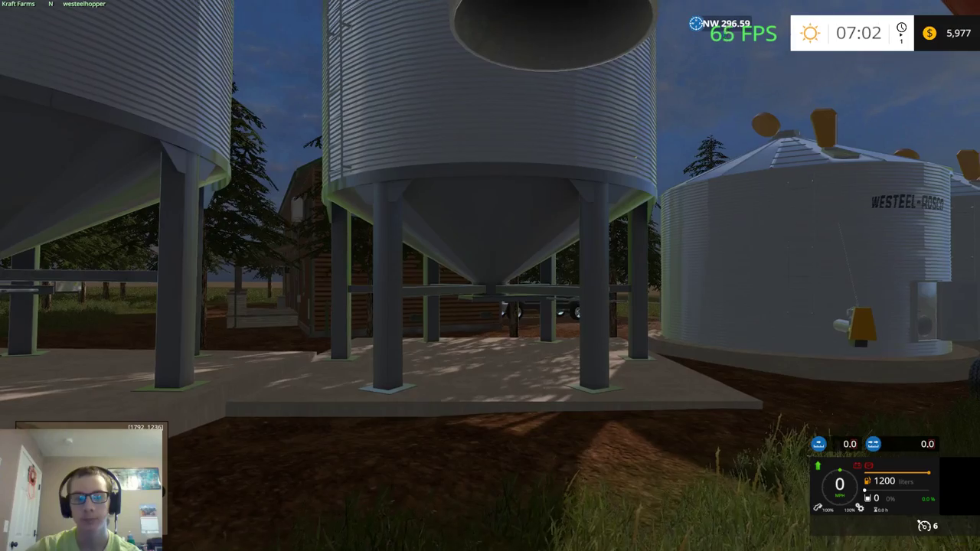
Show the in-game controls help (F1) while viewing the hopper bins and auger
key("F1")
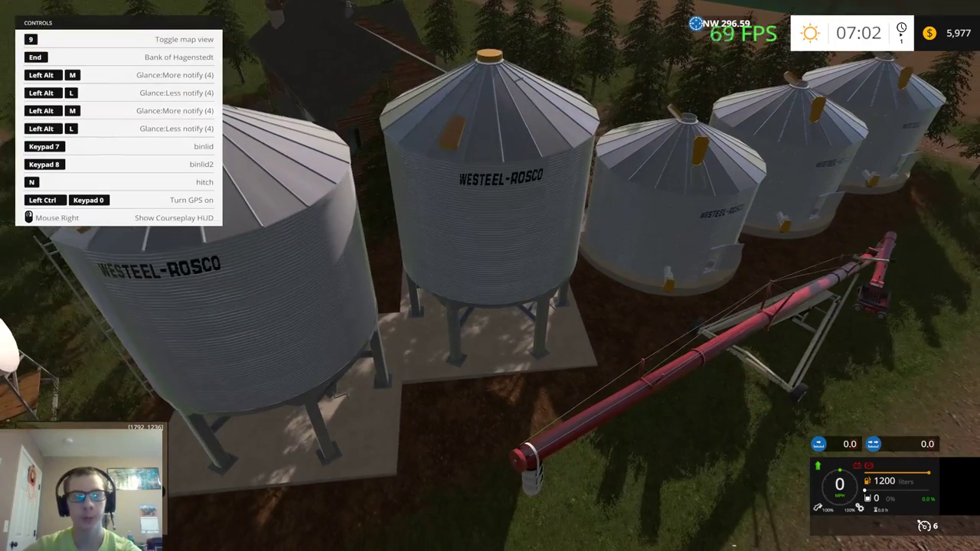